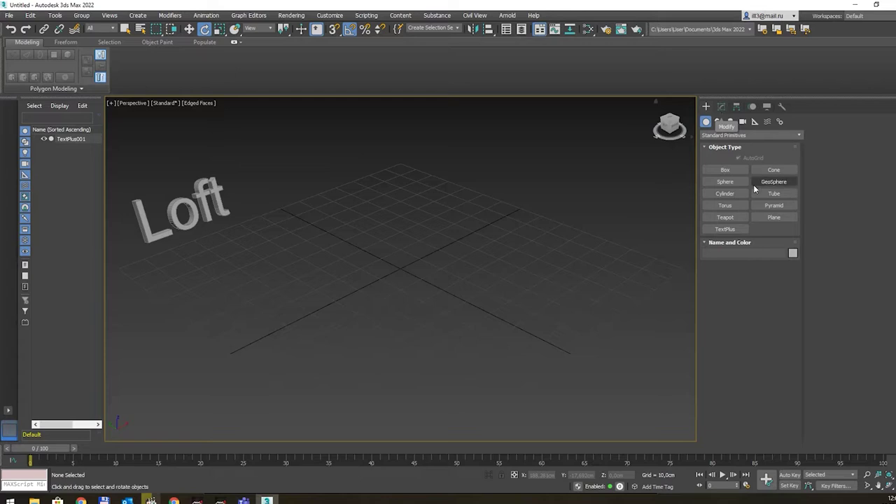
# - Draw a small circle spline on the ground grid
pyautogui.click(717, 123)
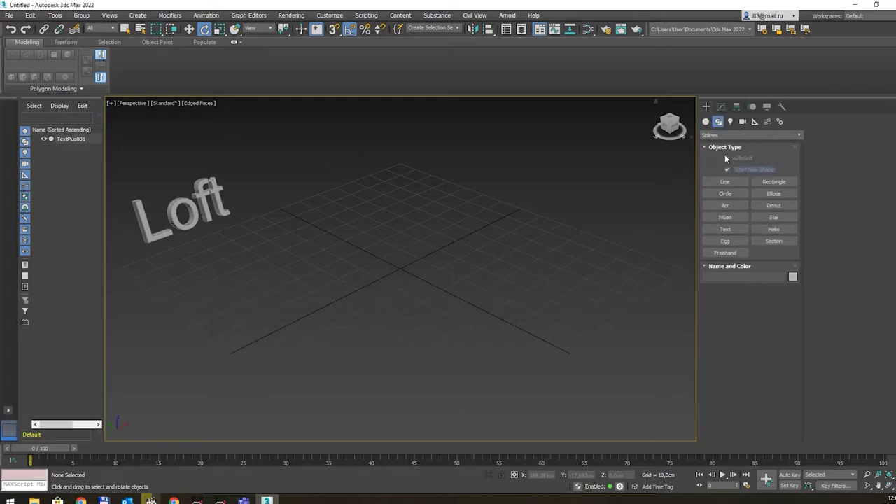
pyautogui.click(724, 195)
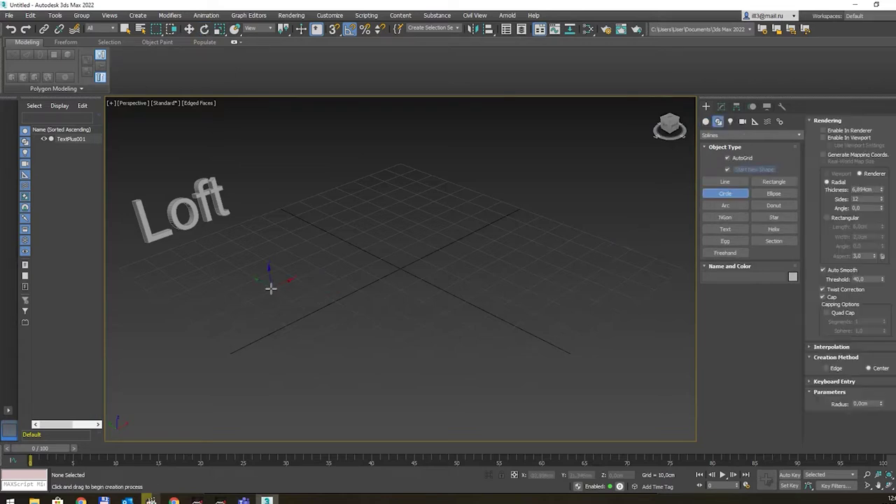
pyautogui.moveTo(270, 287)
pyautogui.mouseDown()
pyautogui.moveTo(278, 296)
pyautogui.moveTo(273, 287)
pyautogui.mouseUp()
# - Draw a six-point star spline near the scene centre
pyautogui.scroll(2, 273, 287)
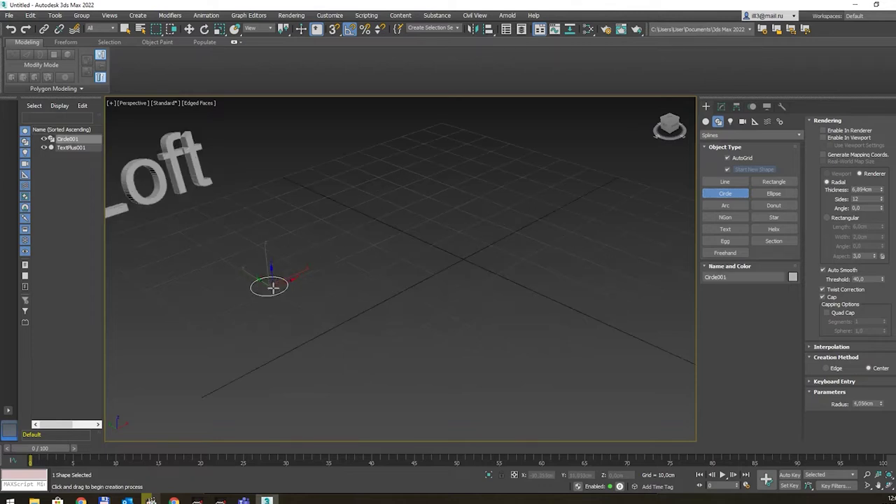
pyautogui.click(773, 219)
pyautogui.moveTo(401, 262); pyautogui.dragTo(452, 302)
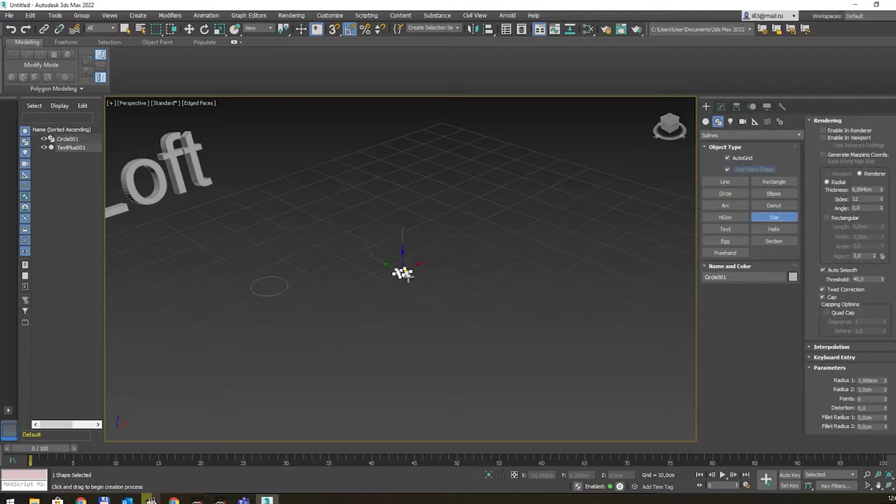
pyautogui.click(448, 301)
# - Round the star's points with Fillet Radius 1 and 2, and shrink its Radius 1 to 9,574cm
pyautogui.press('e')
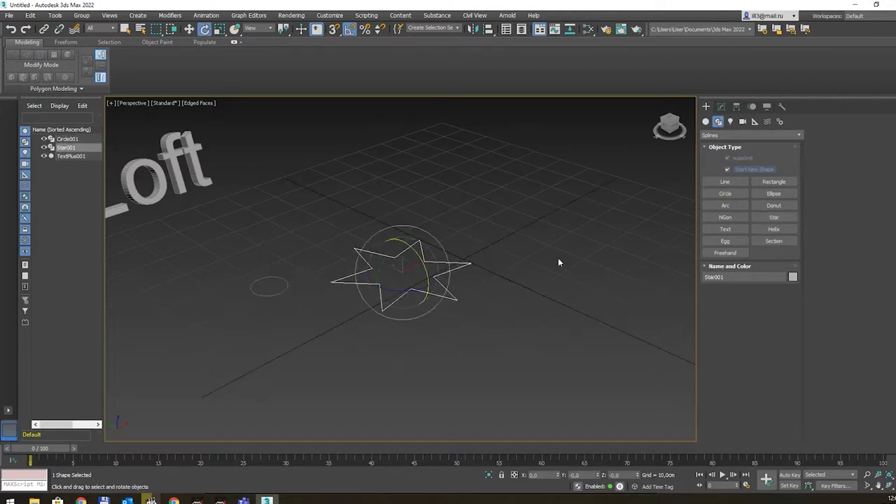
pyautogui.click(721, 106)
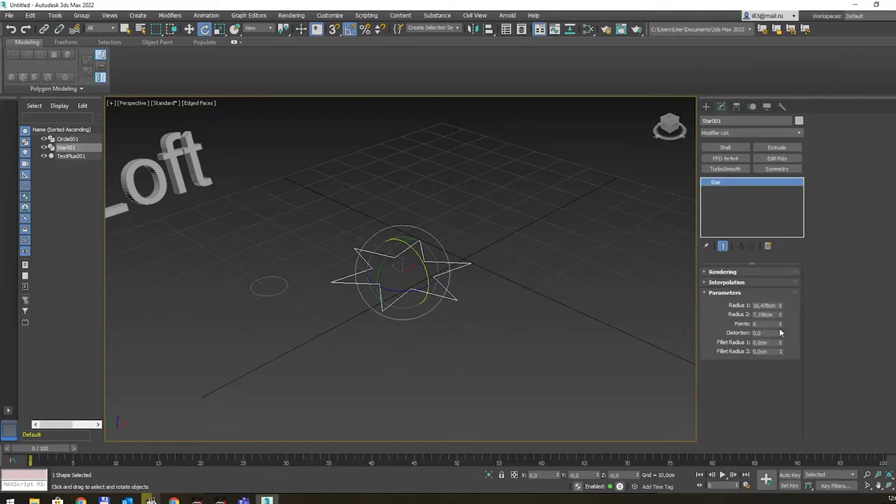
pyautogui.moveTo(780, 343); pyautogui.dragTo(834, 175)
pyautogui.moveTo(781, 352); pyautogui.dragTo(813, 233)
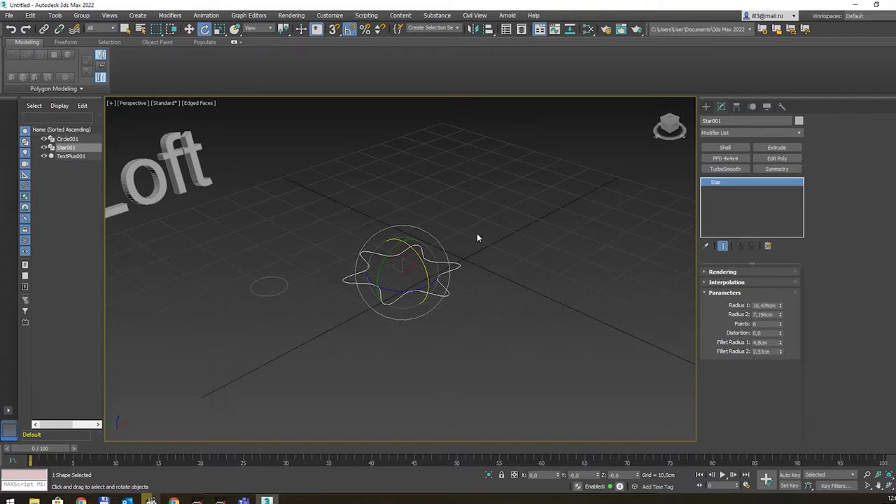
pyautogui.keyDown('alt'); pyautogui.moveTo(477, 236); pyautogui.dragTo(475, 240, button='middle'); pyautogui.keyUp('alt')
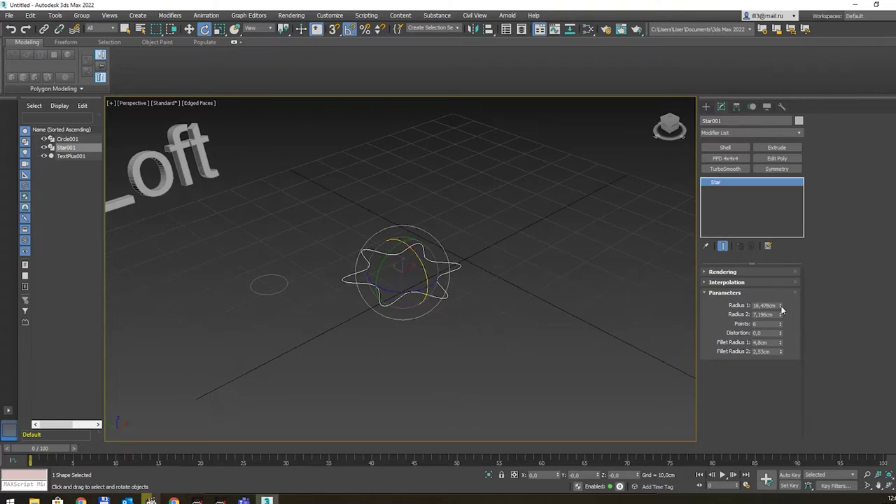
pyautogui.moveTo(781, 309); pyautogui.dragTo(782, 321)
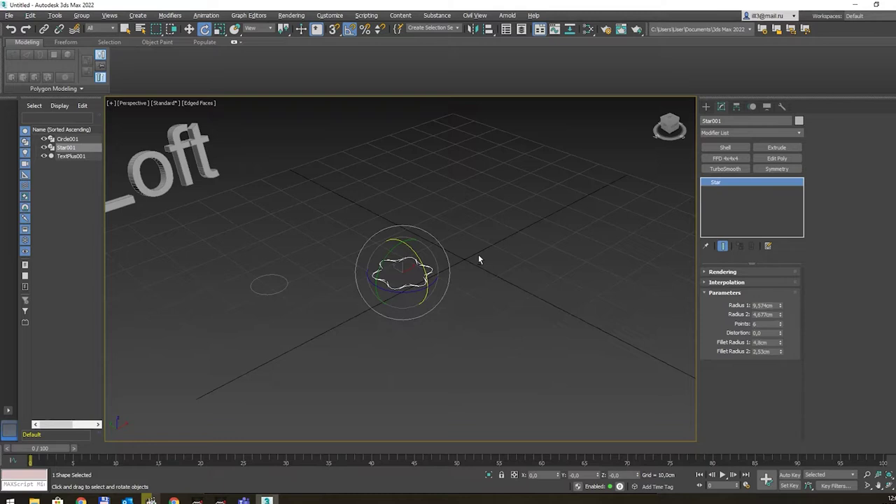
pyautogui.keyDown('alt'); pyautogui.moveTo(478, 254); pyautogui.dragTo(480, 272, button='middle'); pyautogui.keyUp('alt')
# - Enlarge the circle's radius to 7,989cm
pyautogui.click(279, 295)
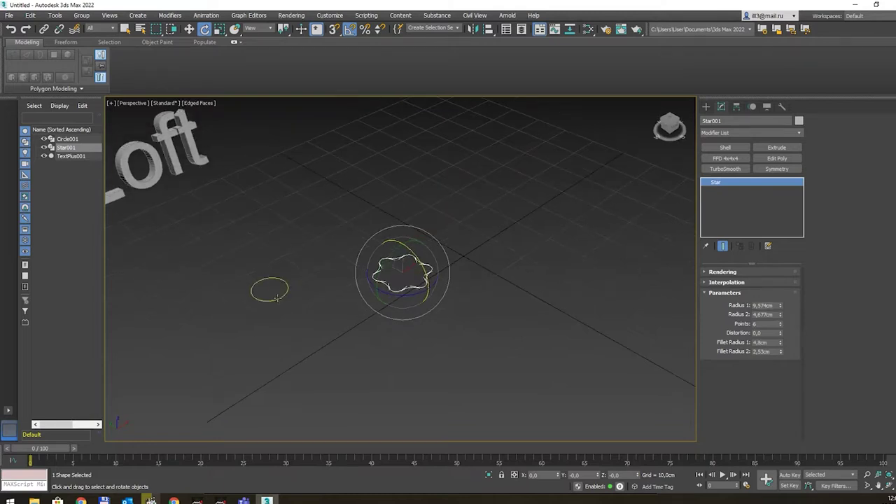
pyautogui.moveTo(774, 305); pyautogui.dragTo(774, 294)
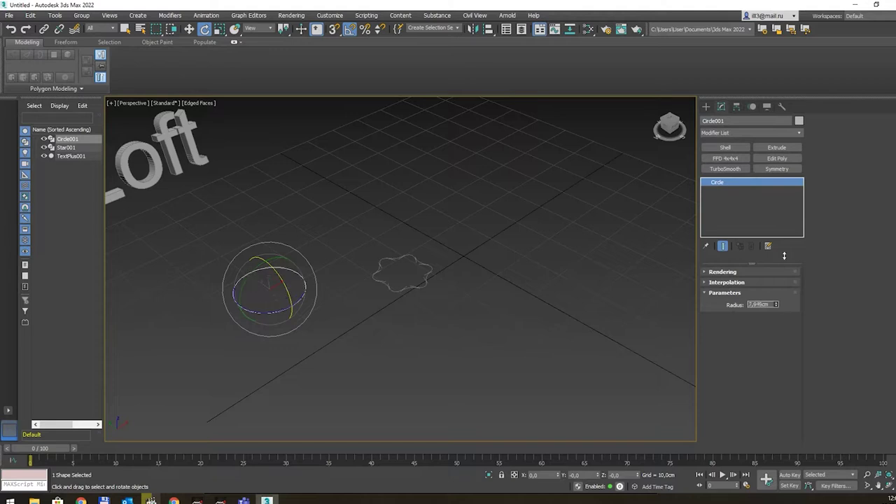
pyautogui.keyDown('alt'); pyautogui.moveTo(487, 263); pyautogui.dragTo(485, 253, button='middle'); pyautogui.keyUp('alt')
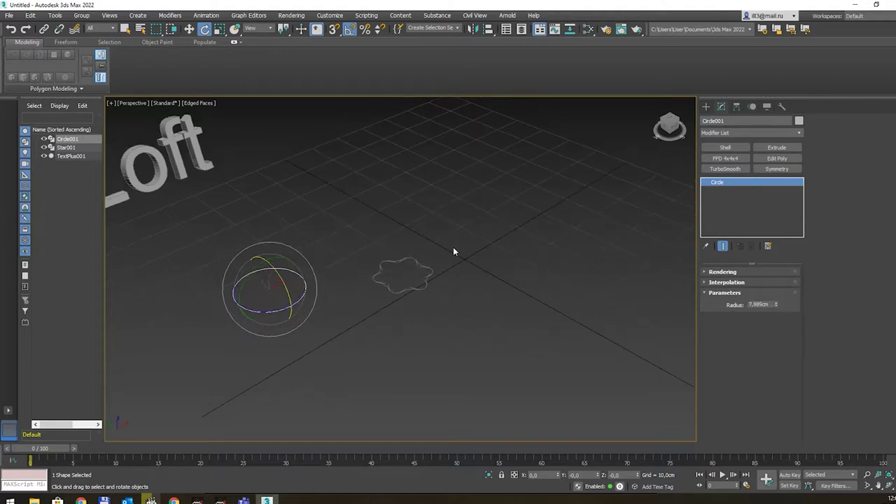
# - Draw a thin 7,598cm × 1,258cm rectangle to the right of the star
pyautogui.click(705, 107)
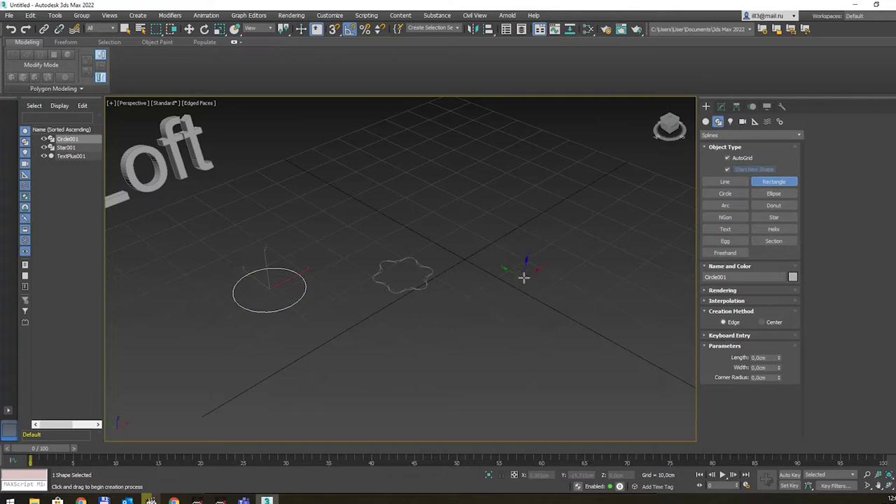
pyautogui.moveTo(524, 275)
pyautogui.mouseDown()
pyautogui.moveTo(567, 276)
pyautogui.moveTo(565, 290)
pyautogui.moveTo(552, 286)
pyautogui.mouseUp()
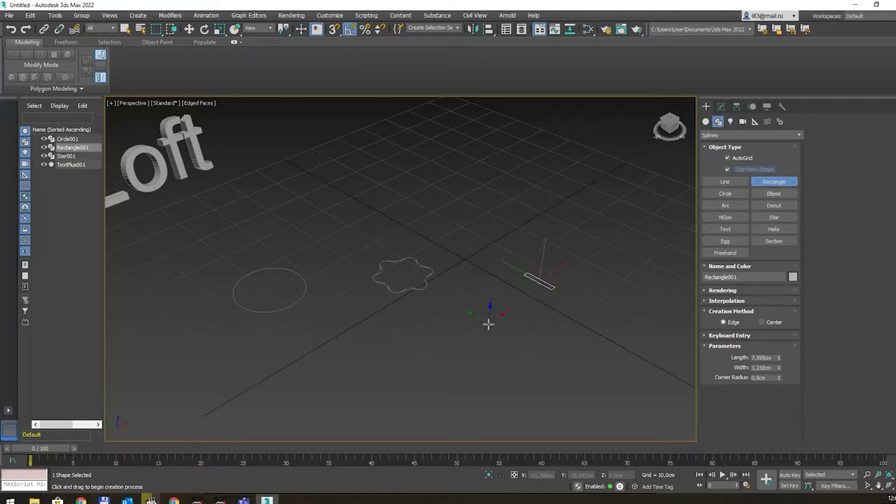
pyautogui.scroll(-2, 455, 329)
pyautogui.scroll(-1, 424, 336)
pyautogui.scroll(-1, 420, 336)
pyautogui.scroll(-1, 417, 337)
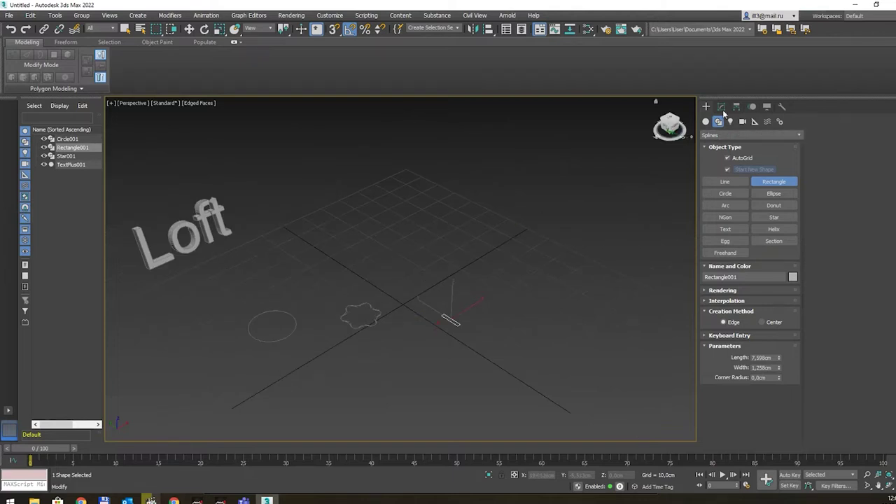
pyautogui.click(705, 122)
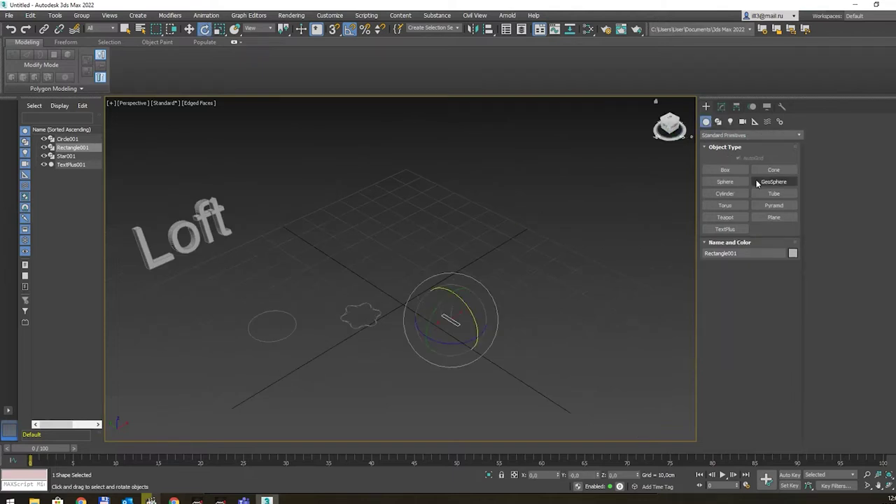
# - Draw a straight two-point line across the scene
pyautogui.click(718, 123)
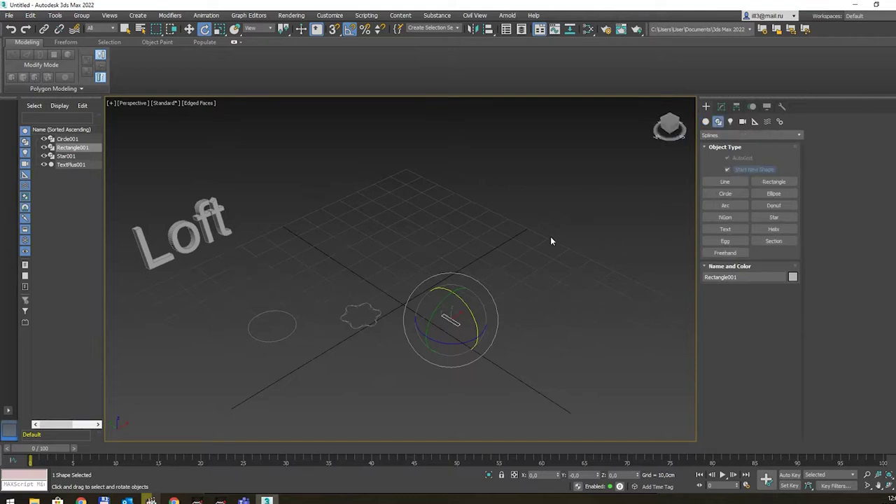
pyautogui.moveTo(550, 236)
pyautogui.mouseDown(button='middle')
pyautogui.moveTo(438, 256)
pyautogui.moveTo(466, 278)
pyautogui.mouseUp(button='middle')
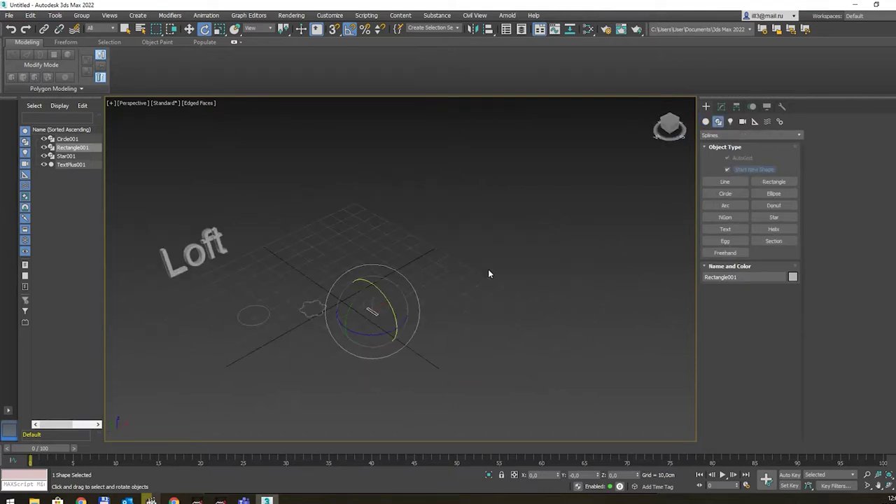
pyautogui.click(384, 221)
pyautogui.click(725, 182)
pyautogui.click(371, 230)
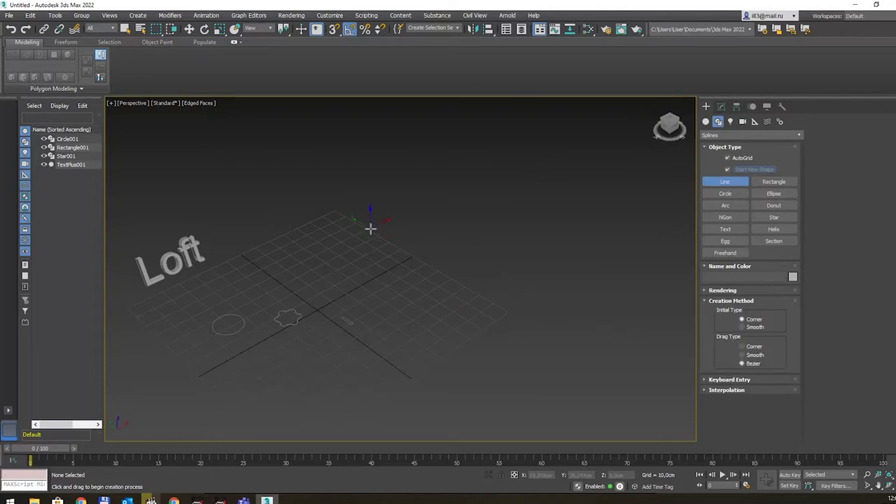
pyautogui.click(525, 318)
pyautogui.rightClick(516, 306)
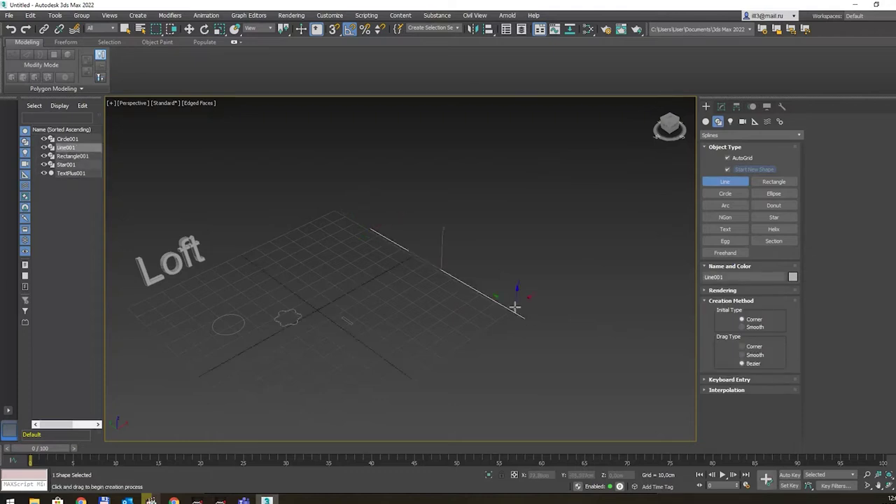
pyautogui.moveTo(398, 313); pyautogui.dragTo(416, 310, button='middle')
pyautogui.rightClick(421, 308)
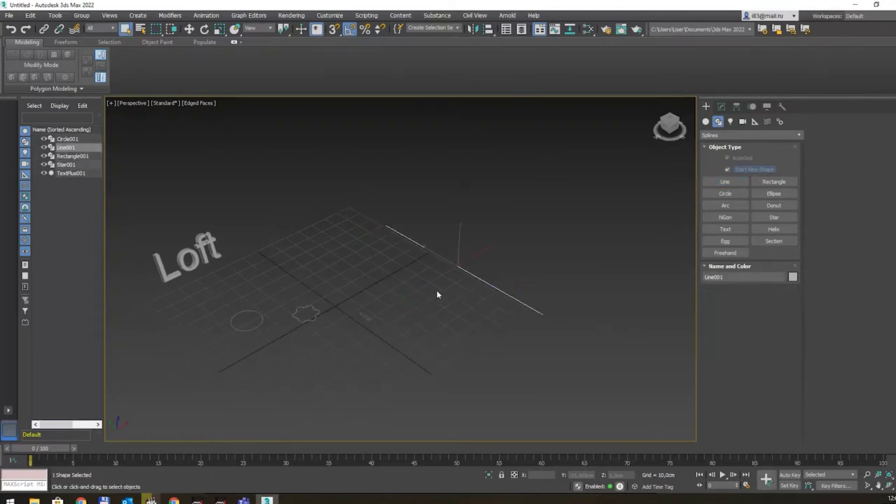
pyautogui.moveTo(480, 247); pyautogui.dragTo(490, 248, button='middle')
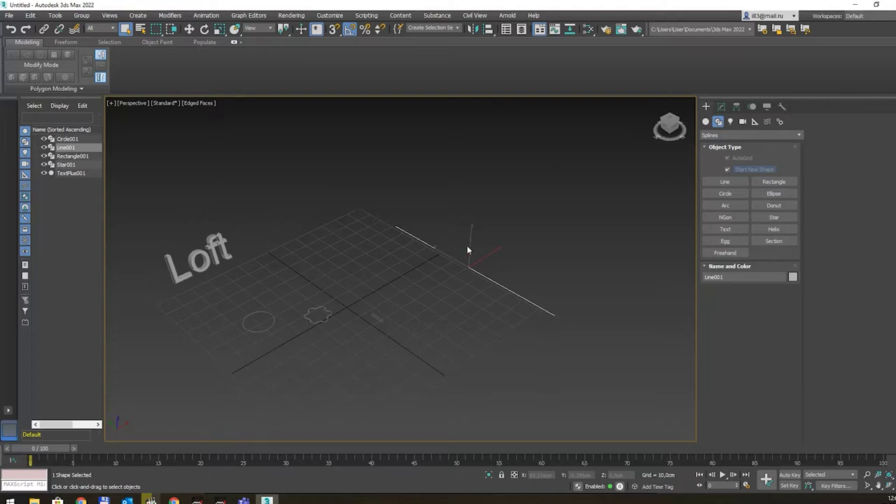
# - Create a Compound Objects Loft from the selected line, picking the circle as its shape
pyautogui.click(706, 121)
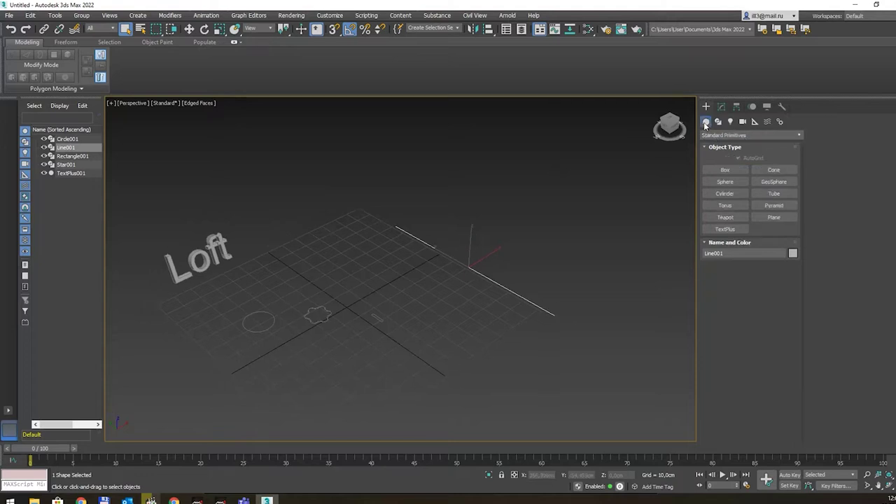
pyautogui.click(720, 135)
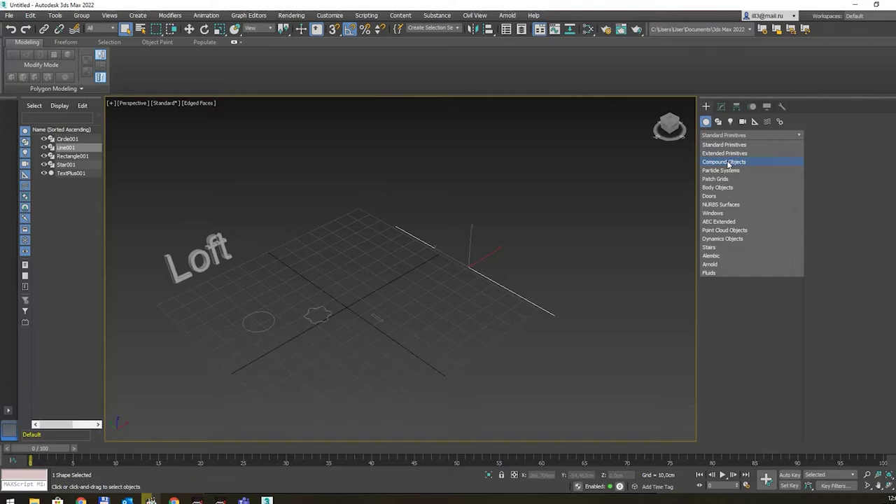
pyautogui.click(728, 162)
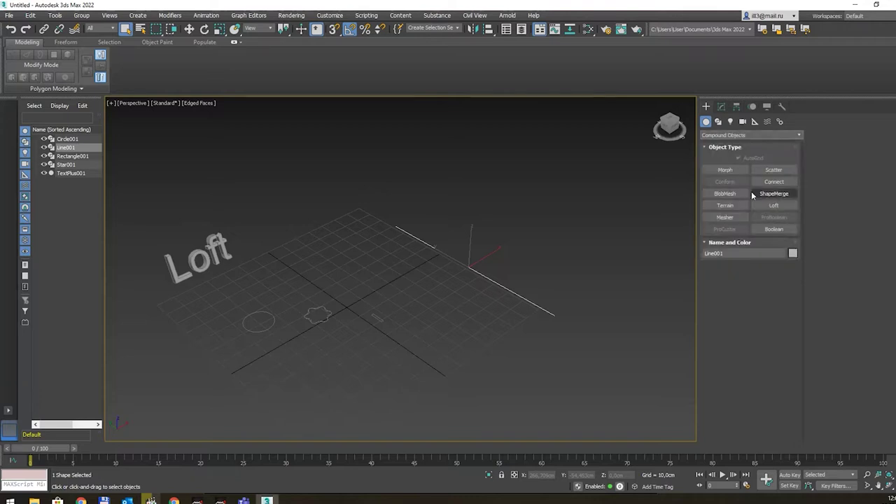
pyautogui.click(771, 205)
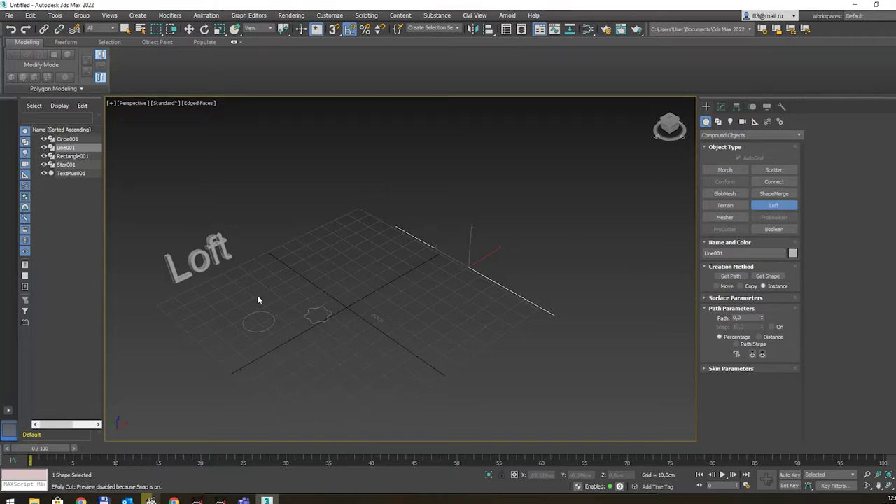
pyautogui.click(778, 277)
pyautogui.click(265, 323)
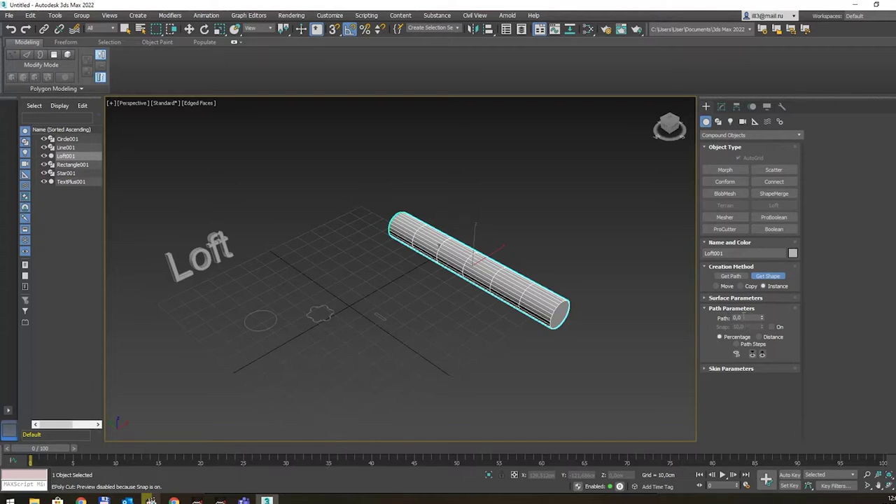
# - Set the loft's Path position to 1, pick the circle as its section there, then commit path 1,5
pyautogui.click(742, 317)
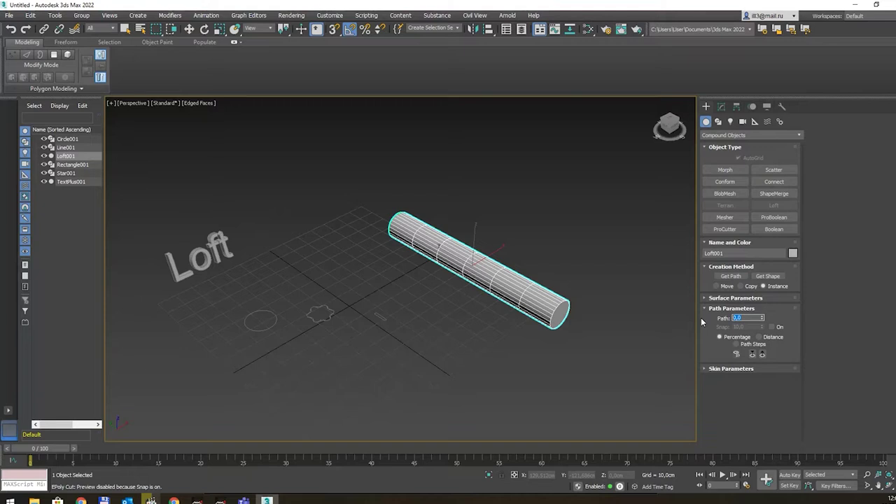
pyautogui.write('1')
pyautogui.press('Return')
pyautogui.click(768, 276)
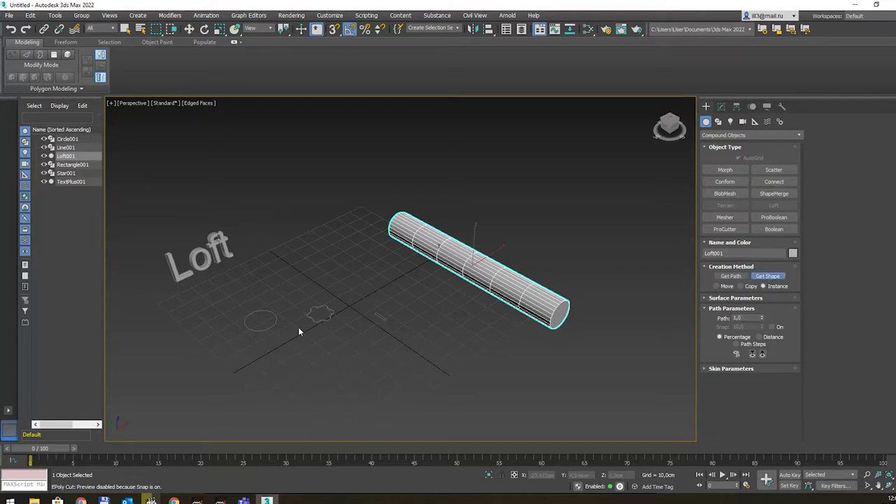
pyautogui.click(275, 320)
pyautogui.scroll(5, 389, 215)
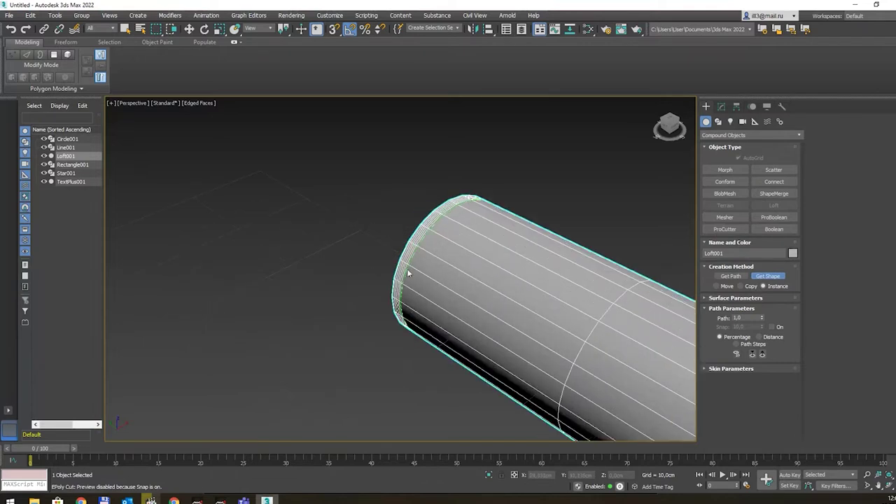
pyautogui.scroll(-4, 446, 212)
pyautogui.scroll(-2, 445, 217)
pyautogui.moveTo(443, 220); pyautogui.dragTo(394, 254, button='middle')
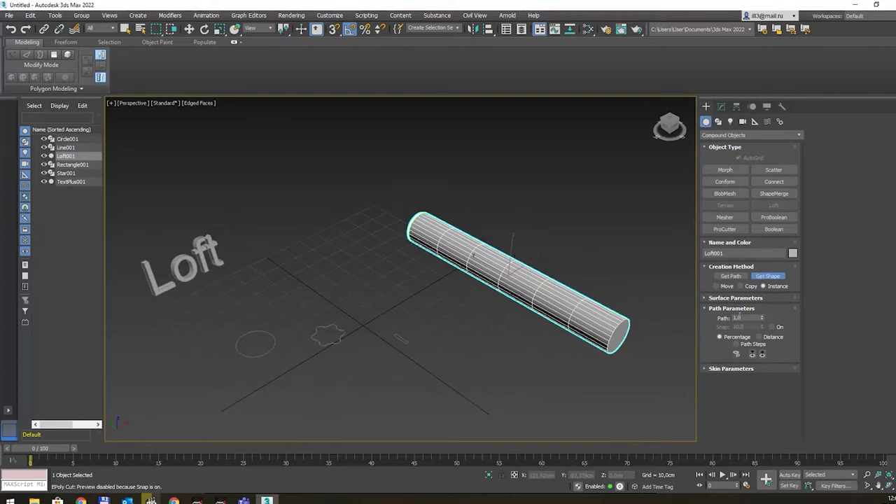
pyautogui.doubleClick(741, 317)
pyautogui.write('1,5')
pyautogui.press('Return')
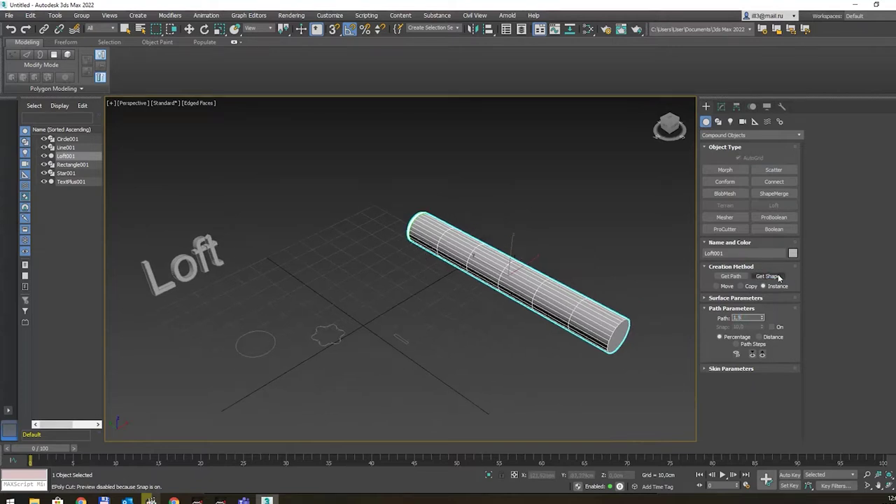
# - Add the star as a loft cross-section at path positions 1,5 and 15
pyautogui.click(773, 277)
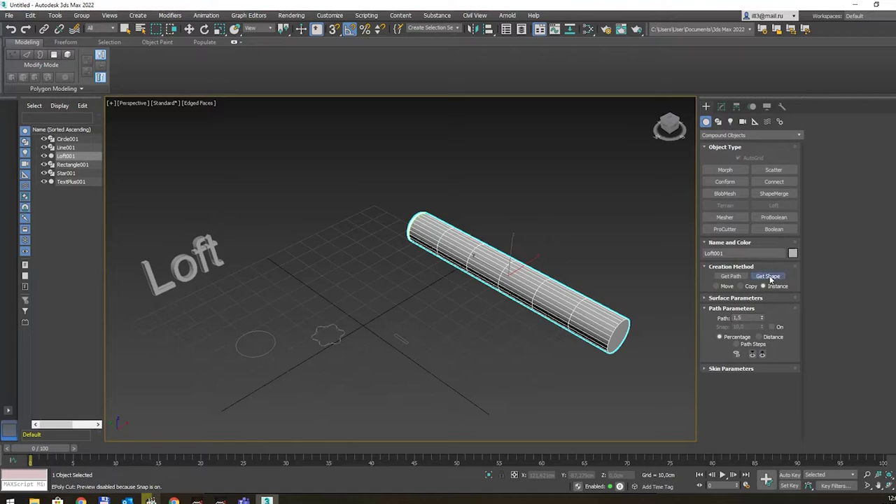
pyautogui.scroll(4, 358, 334)
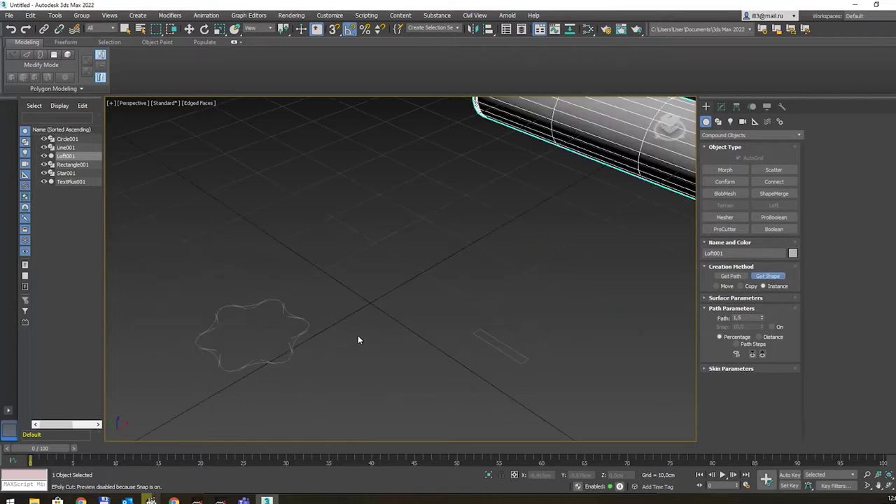
pyautogui.click(302, 317)
pyautogui.scroll(-5, 350, 282)
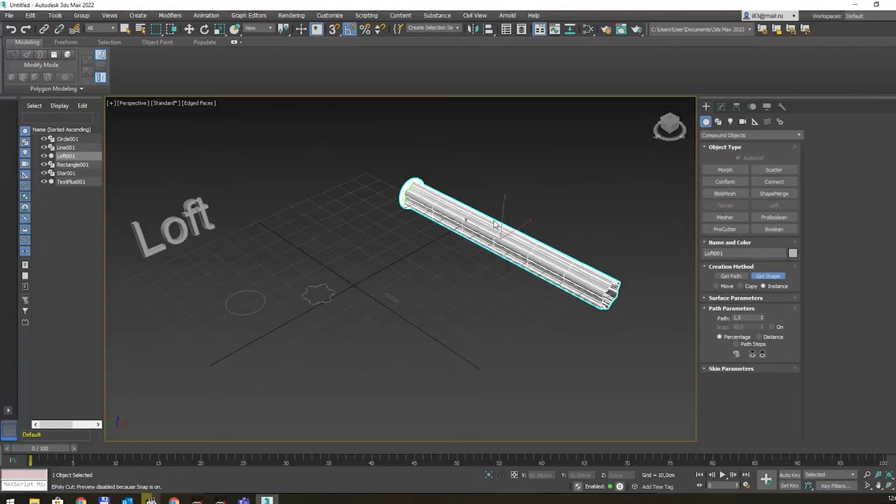
pyautogui.scroll(5, 322, 288)
pyautogui.scroll(-3, 375, 261)
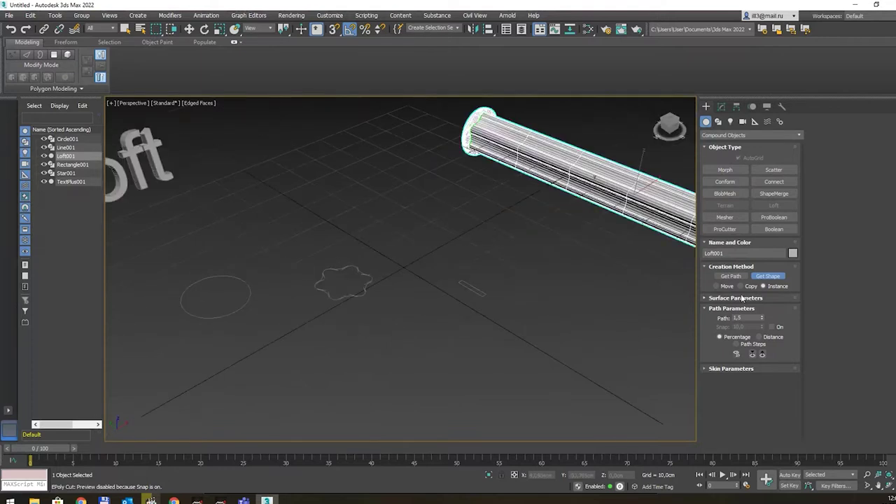
pyautogui.doubleClick(743, 317)
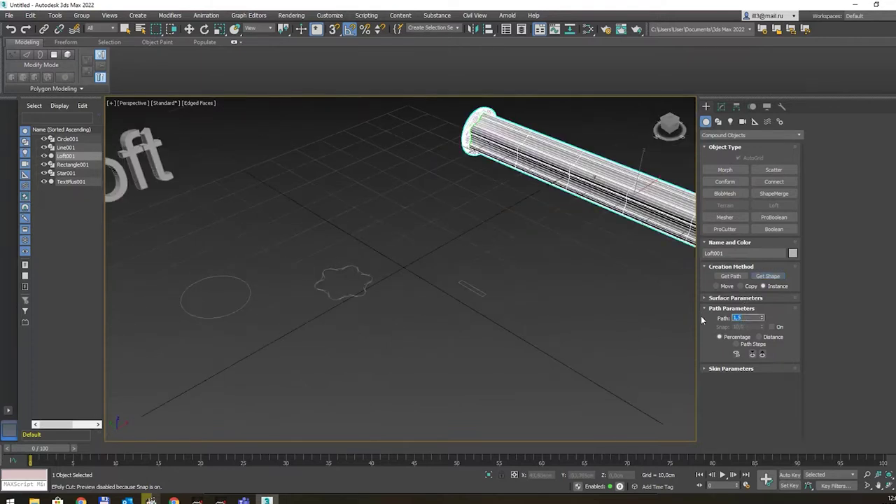
pyautogui.write('15')
pyautogui.click(767, 276)
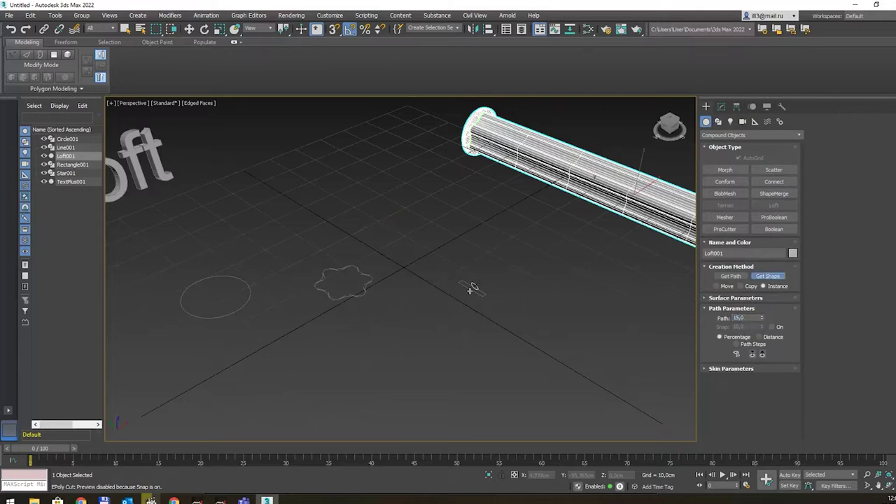
pyautogui.click(370, 276)
# - Add the circle as a loft cross-section at path positions 15,5 and 18
pyautogui.doubleClick(739, 317)
pyautogui.write('15,1')
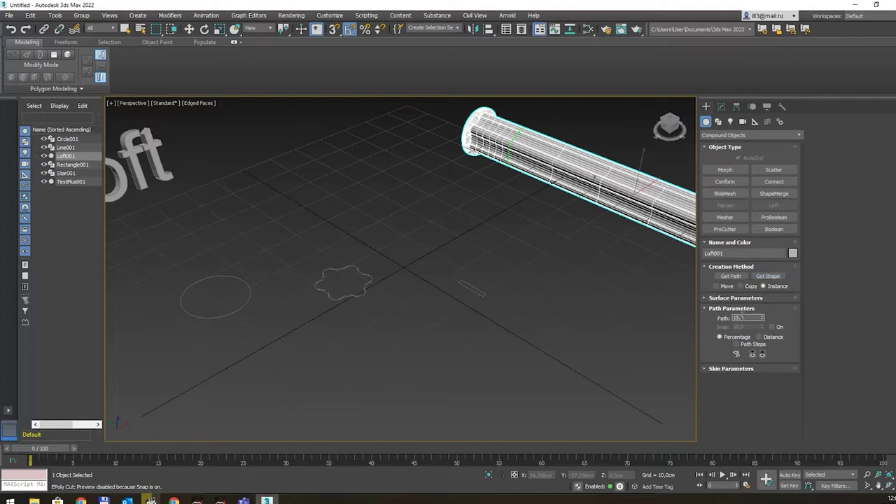
pyautogui.click(767, 276)
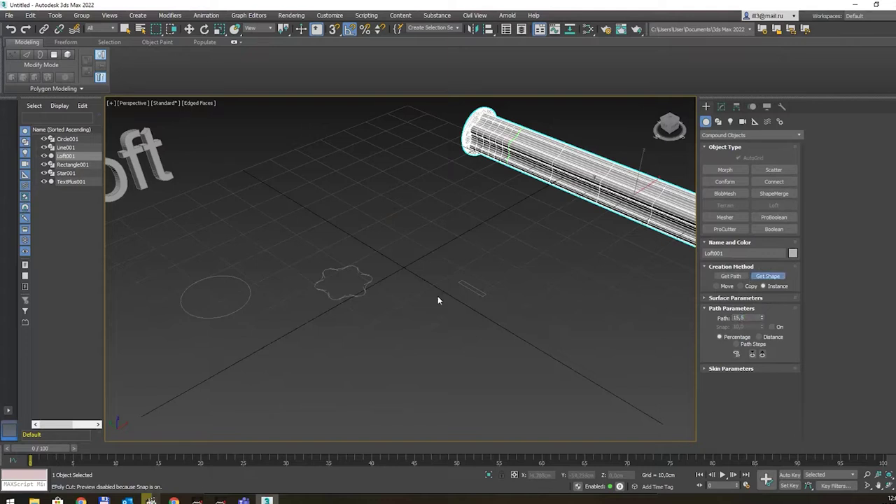
pyautogui.click(250, 289)
pyautogui.moveTo(347, 271)
pyautogui.keyDown('alt'); pyautogui.mouseDown(button='middle')
pyautogui.moveTo(440, 234)
pyautogui.moveTo(446, 251)
pyautogui.moveTo(500, 250)
pyautogui.moveTo(456, 250)
pyautogui.mouseUp(button='middle'); pyautogui.keyUp('alt')
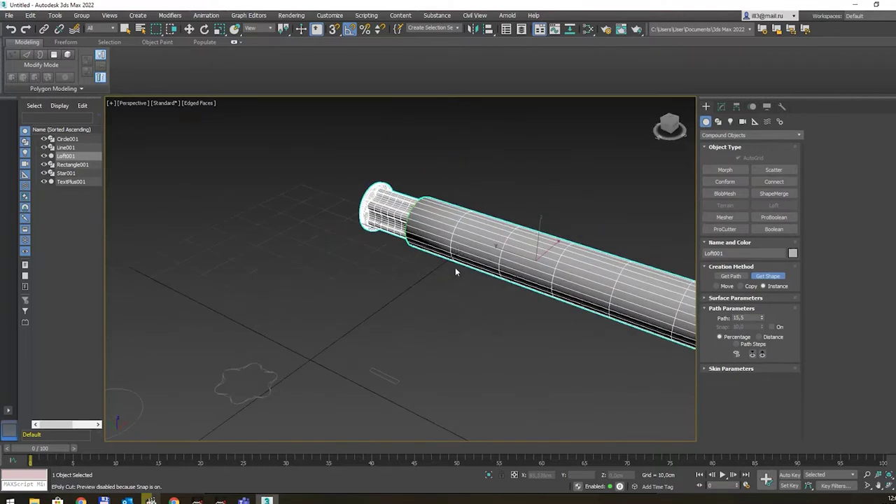
pyautogui.scroll(-3, 455, 272)
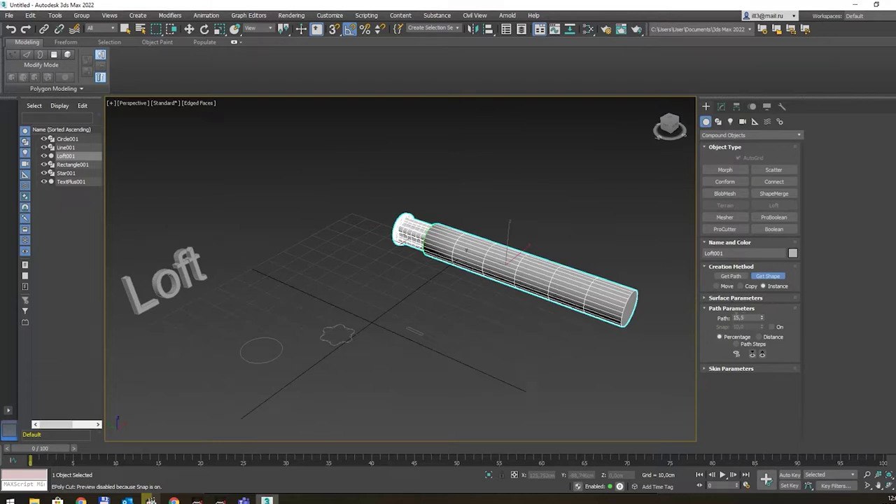
pyautogui.doubleClick(746, 317)
pyautogui.write('18')
pyautogui.press('Return')
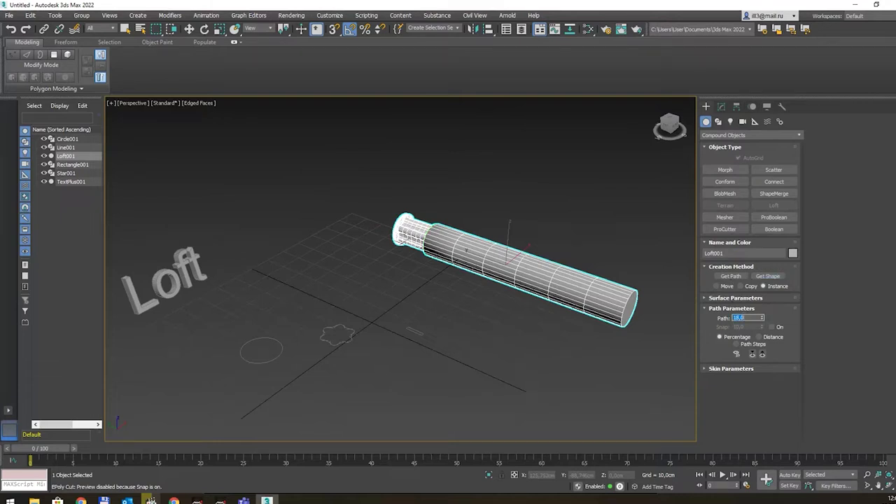
pyautogui.click(768, 276)
pyautogui.click(282, 350)
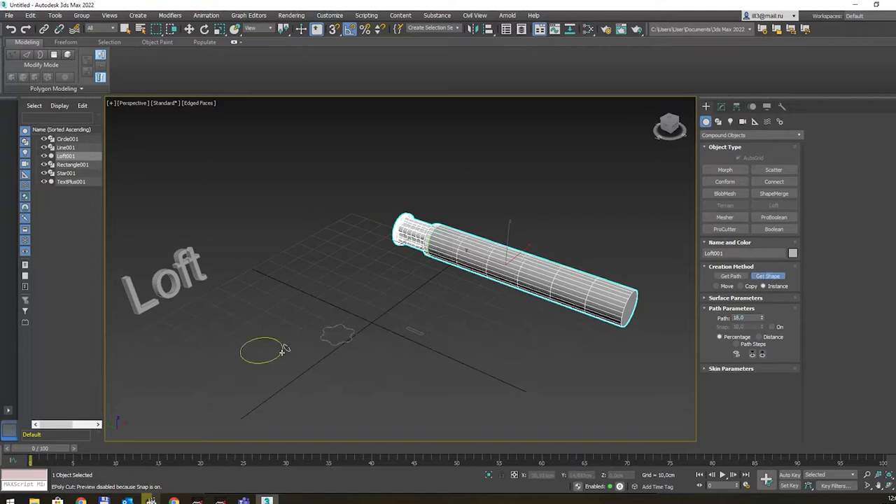
# - Add the rectangle as a loft cross-section at 18,5 and at the path's end (100)
pyautogui.doubleClick(740, 317)
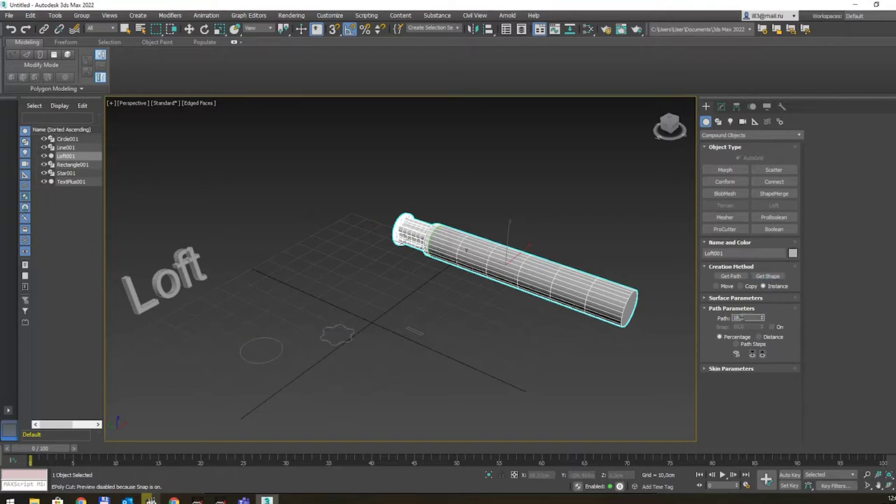
pyautogui.write('18,5')
pyautogui.click(768, 276)
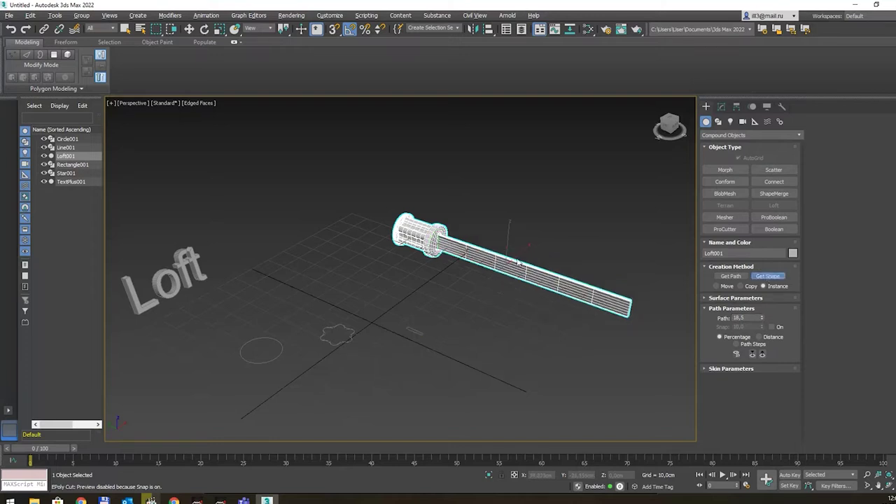
pyautogui.moveTo(416, 329)
pyautogui.keyDown('alt'); pyautogui.mouseDown(button='middle')
pyautogui.moveTo(545, 237)
pyautogui.moveTo(543, 252)
pyautogui.moveTo(415, 255)
pyautogui.mouseUp(button='middle'); pyautogui.keyUp('alt')
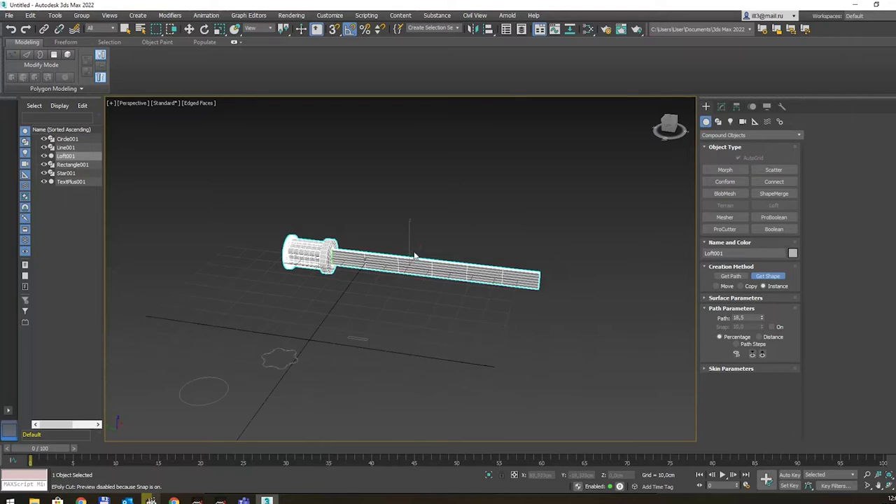
pyautogui.doubleClick(756, 317)
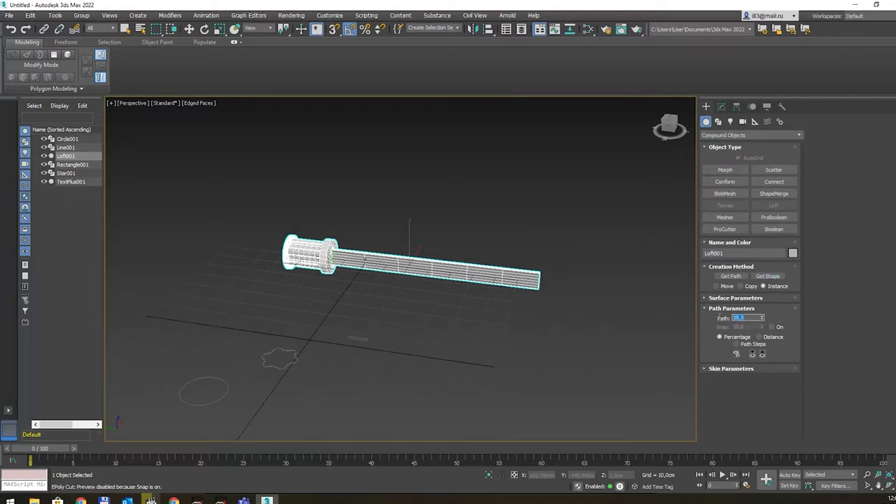
pyautogui.write('50')
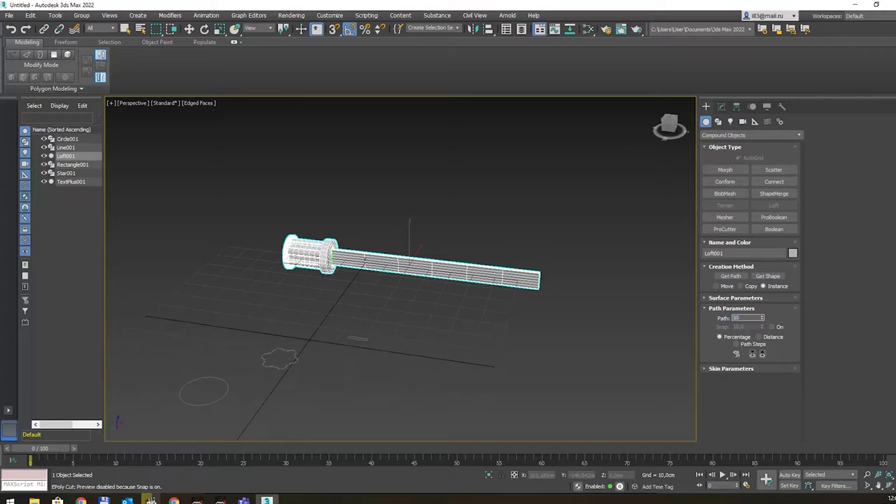
pyautogui.click(767, 276)
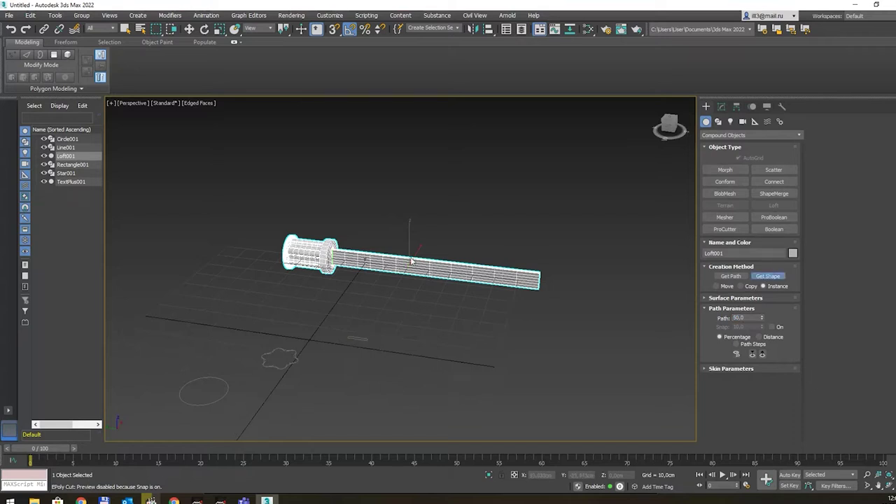
pyautogui.doubleClick(741, 318)
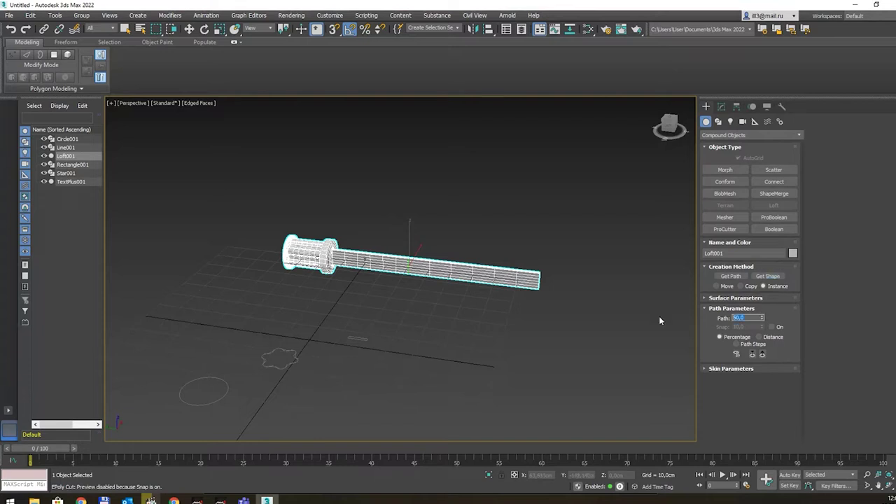
pyautogui.write('10')
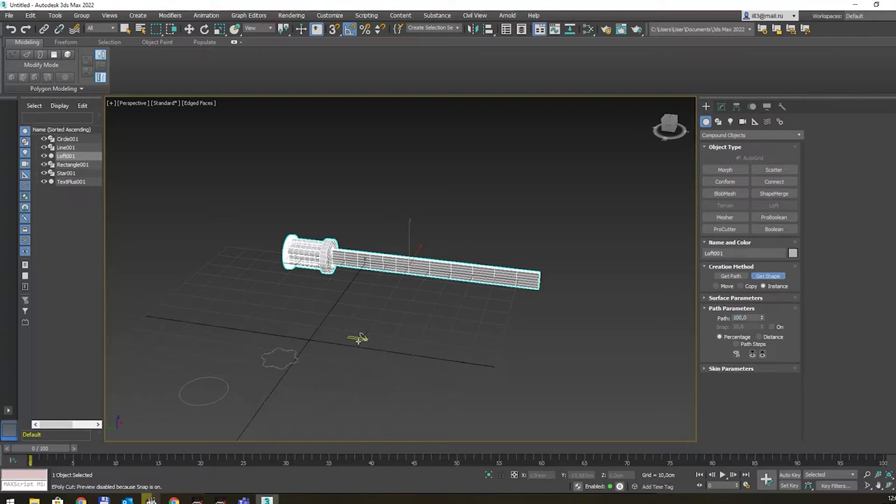
pyautogui.moveTo(457, 286)
pyautogui.mouseDown(button='middle')
pyautogui.moveTo(451, 323)
pyautogui.moveTo(462, 306)
pyautogui.mouseUp(button='middle')
pyautogui.scroll(3, 460, 305)
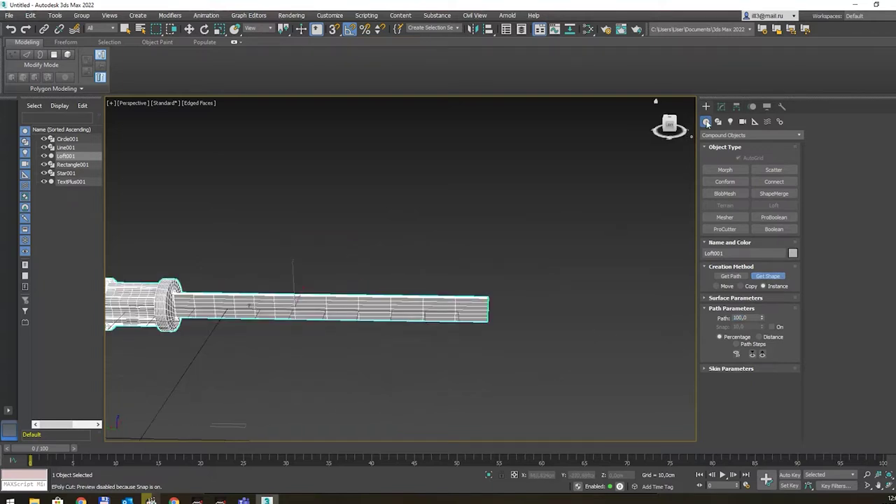
# - Enter the loft's Shape sub-object level and select the end rectangle cross-section
pyautogui.click(722, 108)
pyautogui.click(705, 182)
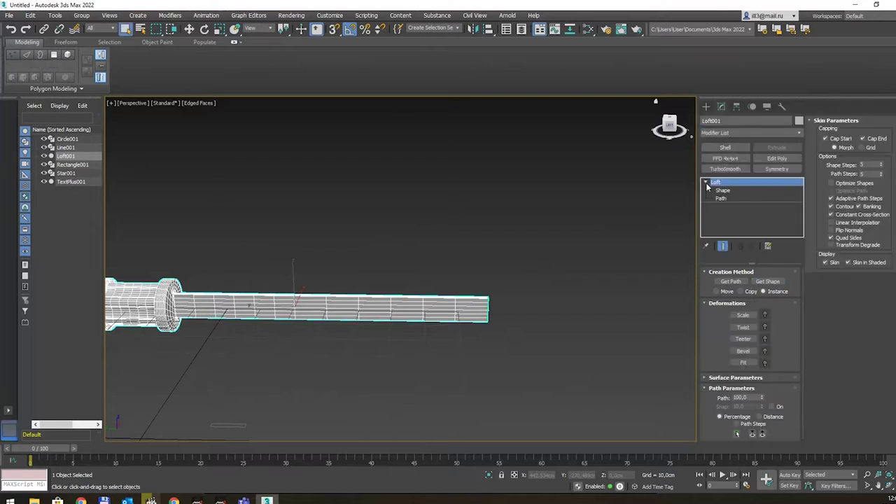
pyautogui.click(723, 191)
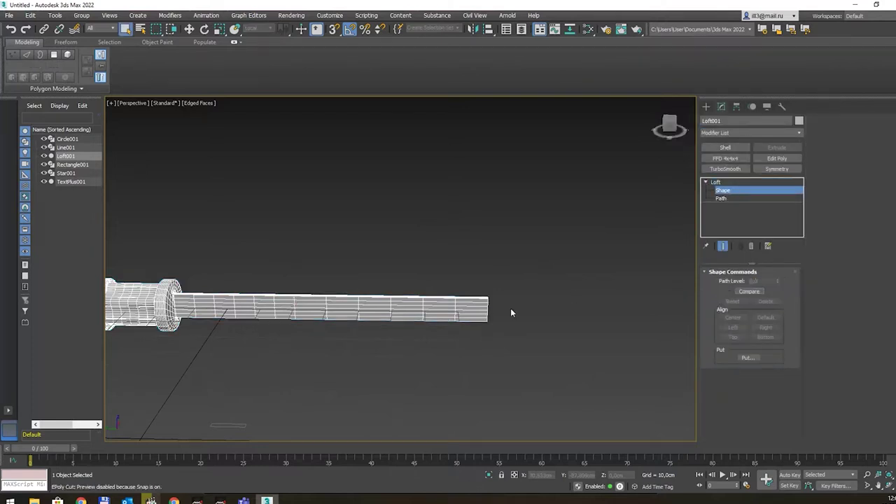
pyautogui.click(488, 308)
# - Scale down the end rectangle so the shaft tapers to a sharp point
pyautogui.press('e')
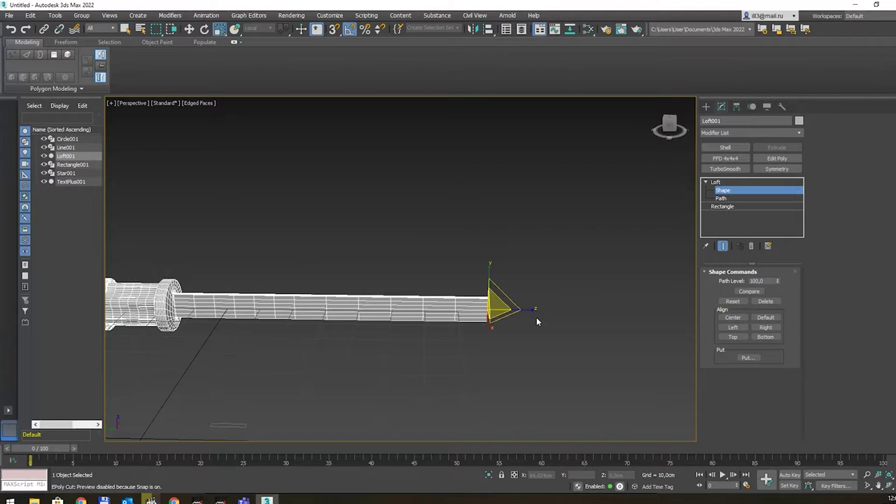
pyautogui.moveTo(537, 322)
pyautogui.keyDown('alt'); pyautogui.mouseDown(button='middle')
pyautogui.moveTo(518, 318)
pyautogui.moveTo(520, 326)
pyautogui.mouseUp(button='middle'); pyautogui.keyUp('alt')
pyautogui.press('r')
pyautogui.moveTo(472, 324); pyautogui.dragTo(479, 315)
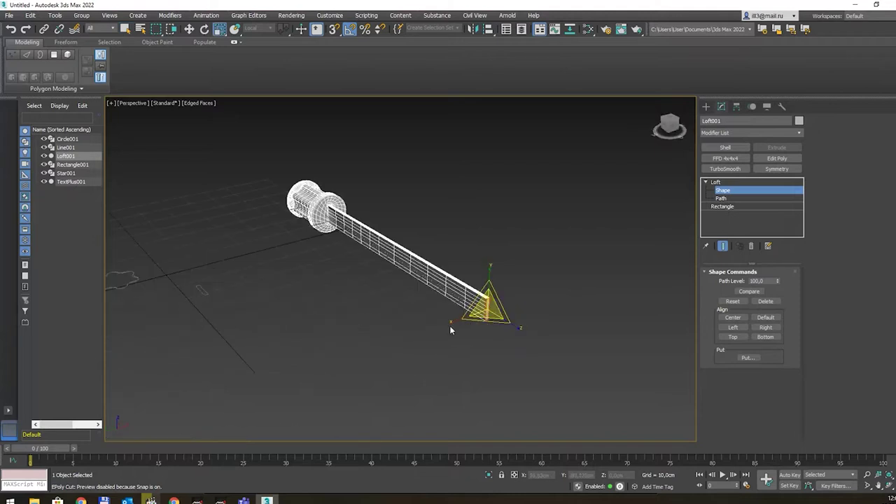
pyautogui.moveTo(498, 274); pyautogui.dragTo(503, 391)
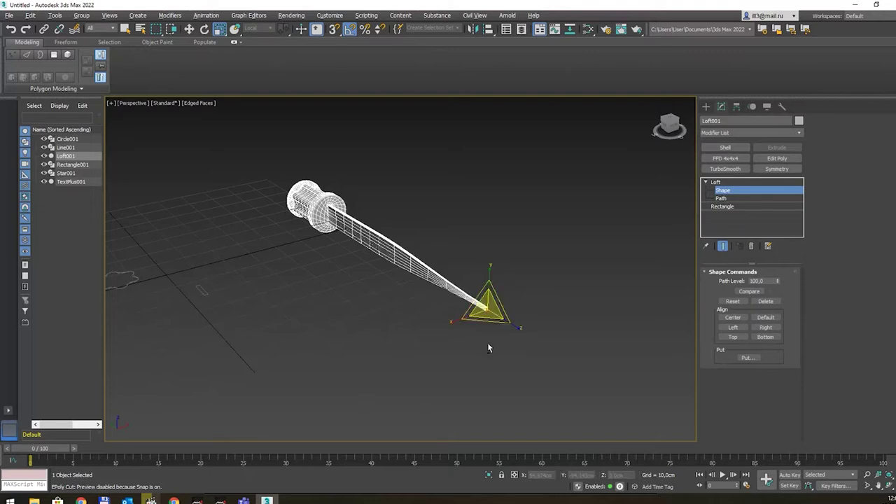
pyautogui.moveTo(487, 342)
pyautogui.keyDown('alt'); pyautogui.mouseDown(button='middle')
pyautogui.moveTo(481, 320)
pyautogui.moveTo(459, 313)
pyautogui.mouseUp(button='middle'); pyautogui.keyUp('alt')
pyautogui.press('w')
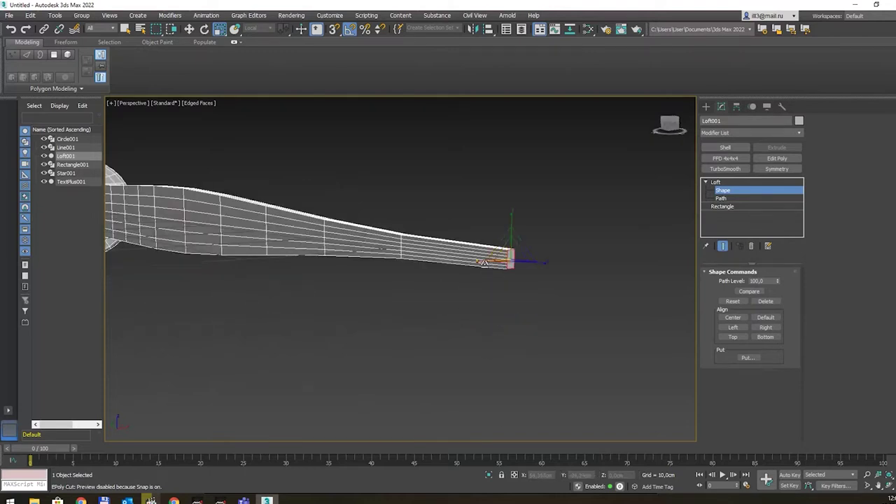
pyautogui.press('r')
pyautogui.moveTo(387, 261)
pyautogui.keyDown('alt'); pyautogui.mouseDown(button='middle')
pyautogui.moveTo(327, 241)
pyautogui.moveTo(409, 254)
pyautogui.mouseUp(button='middle'); pyautogui.keyUp('alt')
pyautogui.click(374, 292)
pyautogui.moveTo(376, 296)
pyautogui.keyDown('alt'); pyautogui.mouseDown(button='middle')
pyautogui.moveTo(334, 304)
pyautogui.moveTo(349, 265)
pyautogui.mouseUp(button='middle'); pyautogui.keyUp('alt')
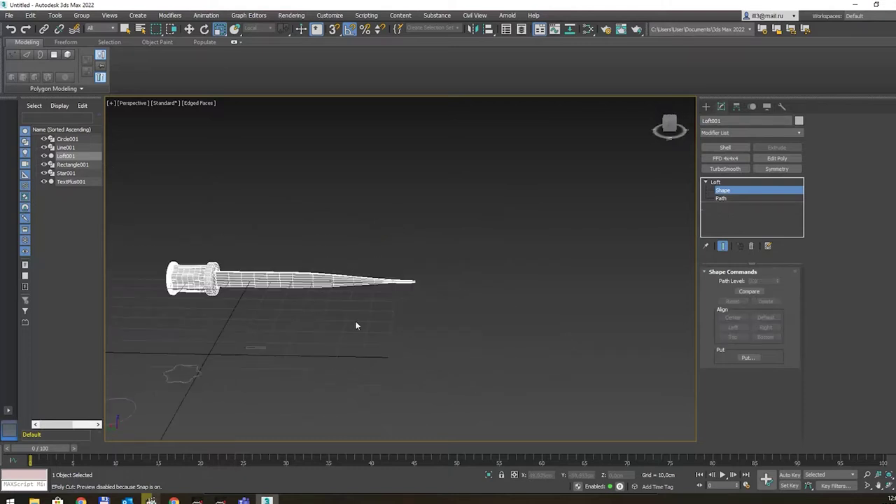
pyautogui.keyDown('alt'); pyautogui.moveTo(244, 310); pyautogui.dragTo(412, 301, button='middle'); pyautogui.keyUp('alt')
pyautogui.scroll(1, 412, 301)
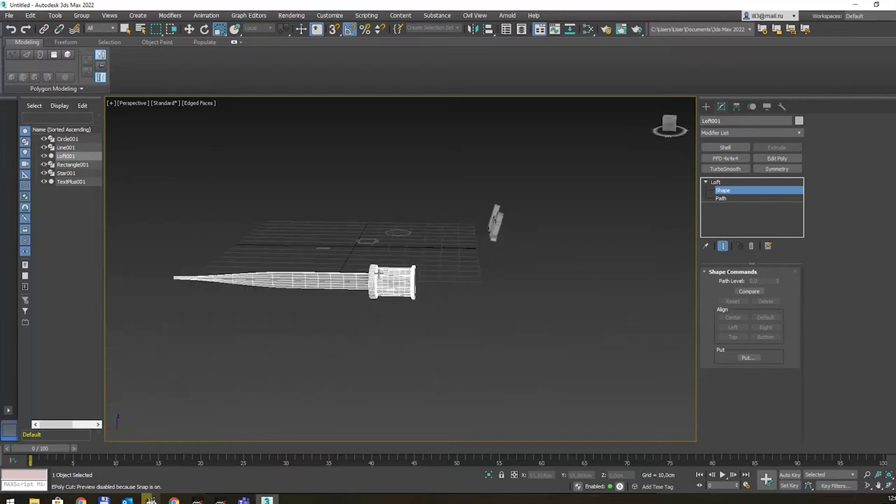
pyautogui.scroll(1, 371, 280)
pyautogui.scroll(1, 333, 261)
pyautogui.moveTo(334, 260)
pyautogui.keyDown('alt'); pyautogui.mouseDown(button='middle')
pyautogui.moveTo(402, 259)
pyautogui.moveTo(315, 242)
pyautogui.moveTo(406, 250)
pyautogui.mouseUp(button='middle'); pyautogui.keyUp('alt')
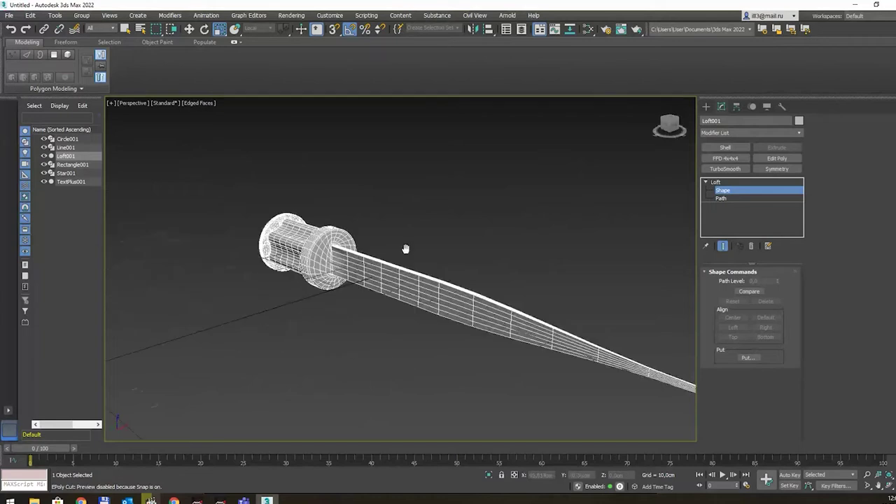
pyautogui.scroll(2, 343, 244)
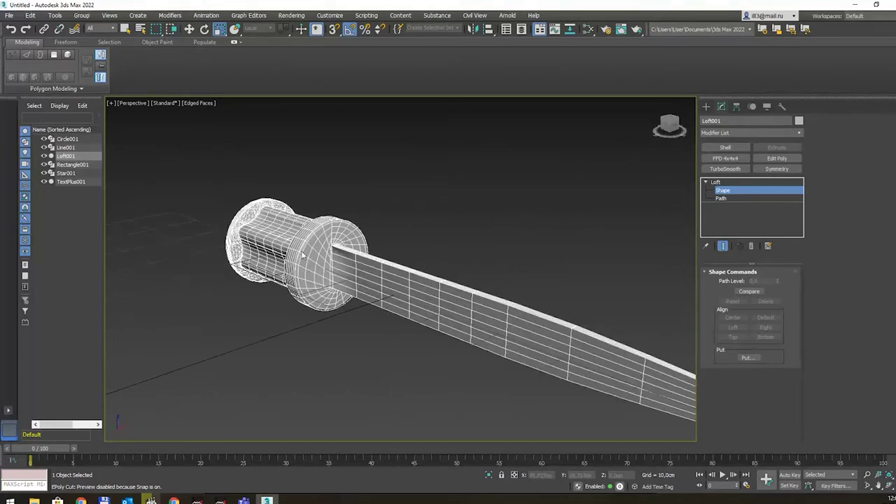
pyautogui.keyDown('alt'); pyautogui.moveTo(308, 238); pyautogui.dragTo(335, 229, button='middle'); pyautogui.keyUp('alt')
pyautogui.scroll(-2, 323, 254)
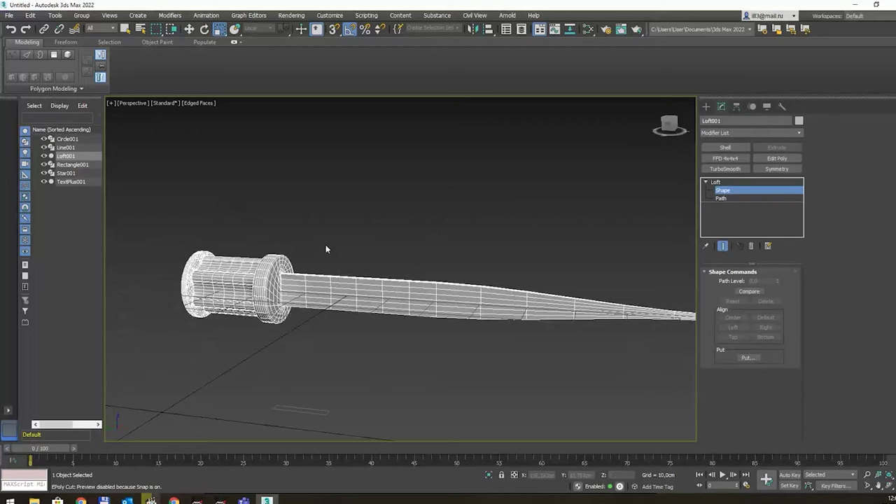
pyautogui.scroll(2, 279, 278)
pyautogui.scroll(2, 280, 280)
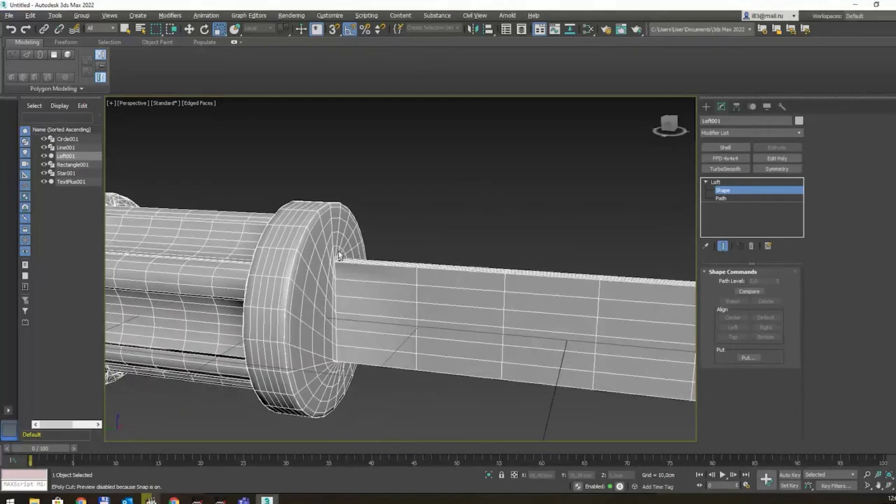
pyautogui.keyDown('alt'); pyautogui.moveTo(280, 281); pyautogui.dragTo(329, 252, button='middle'); pyautogui.keyUp('alt')
pyautogui.scroll(3, 402, 195)
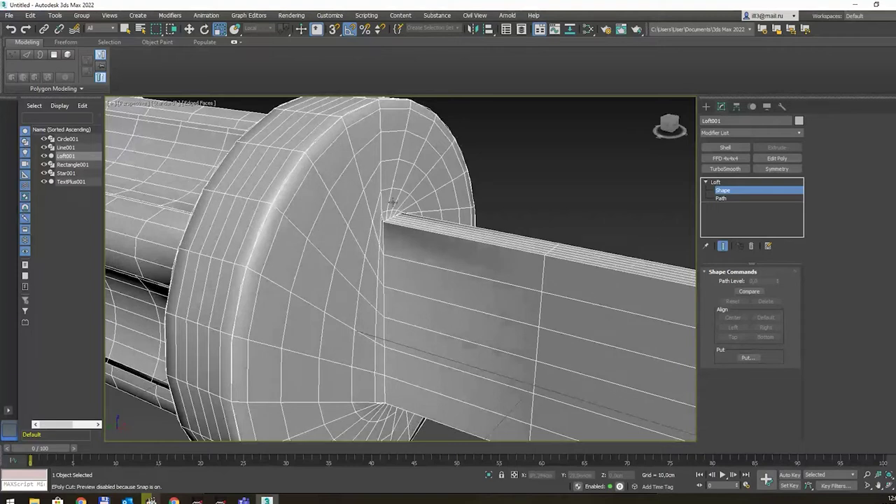
pyautogui.hotkey('shift', 'z')
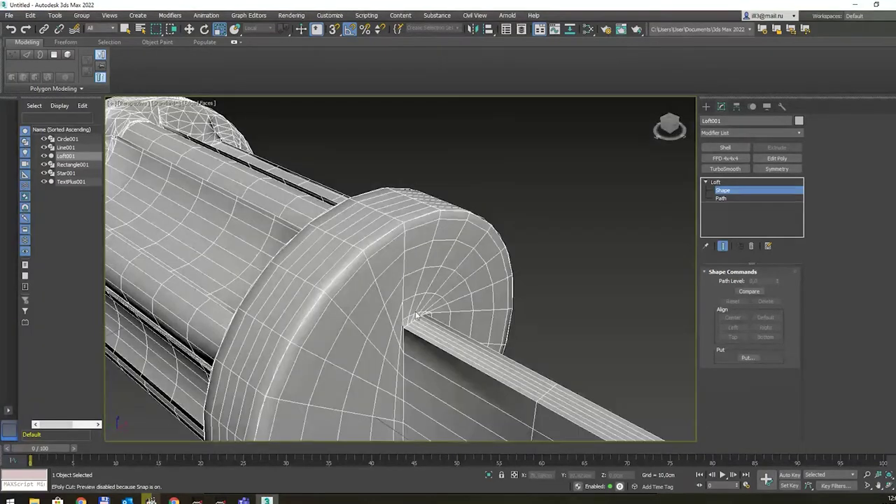
pyautogui.scroll(-2, 416, 315)
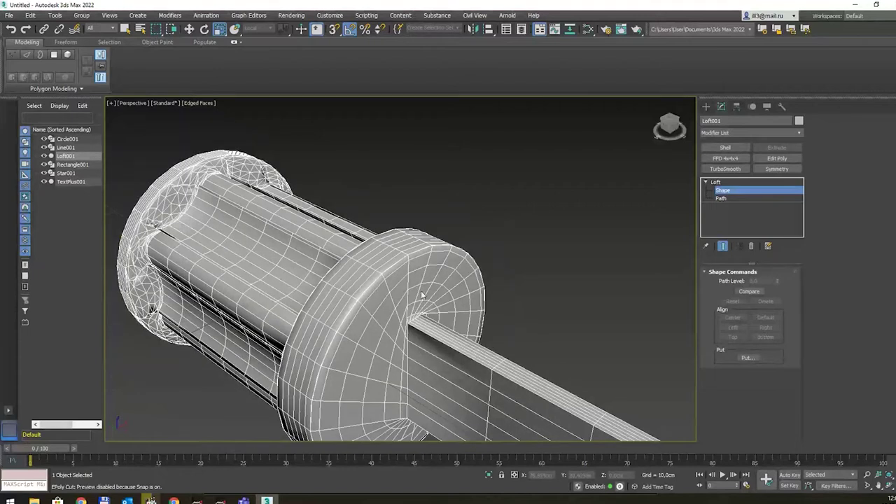
pyautogui.hotkey('shift', 'z')
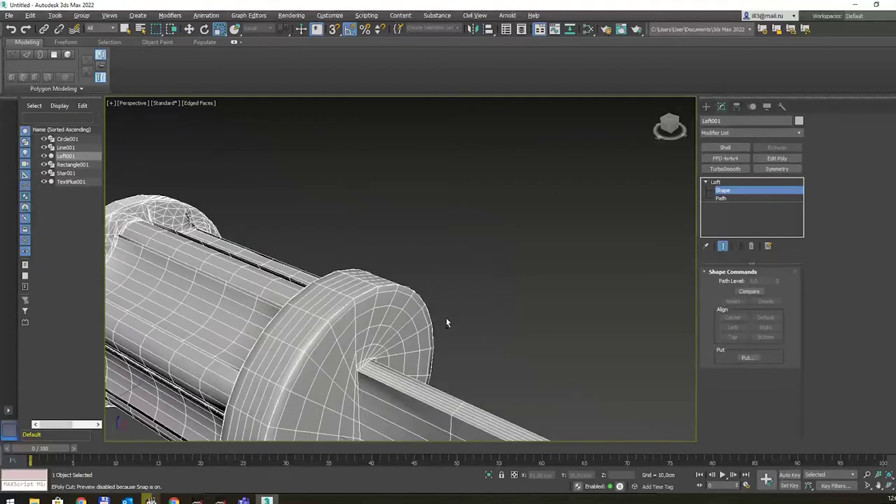
pyautogui.hotkey('shift', 'z')
pyautogui.hotkey('shift', 'z')
pyautogui.hotkey('shift', 'z')
pyautogui.hotkey('shift', 'z')
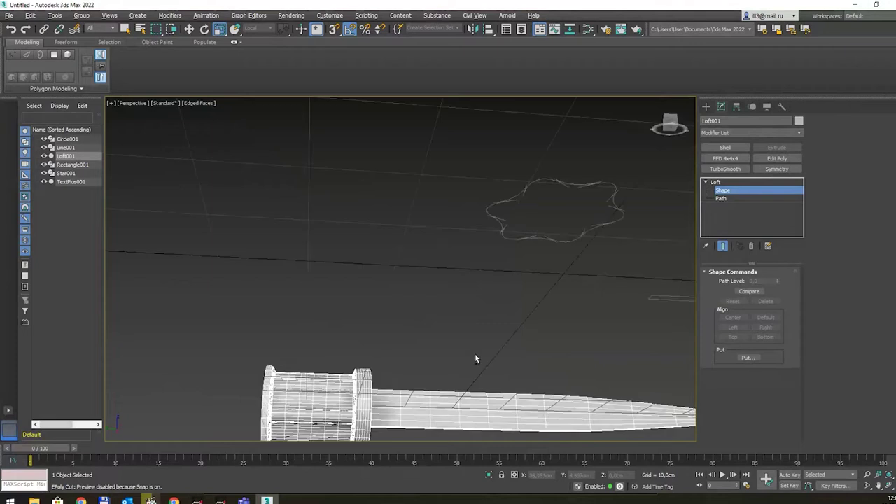
pyautogui.hotkey('shift', 'z')
pyautogui.hotkey('shift', 'z')
pyautogui.hotkey('shift', 'z')
pyautogui.hotkey('shift', 'z')
pyautogui.hotkey('shift', 'z')
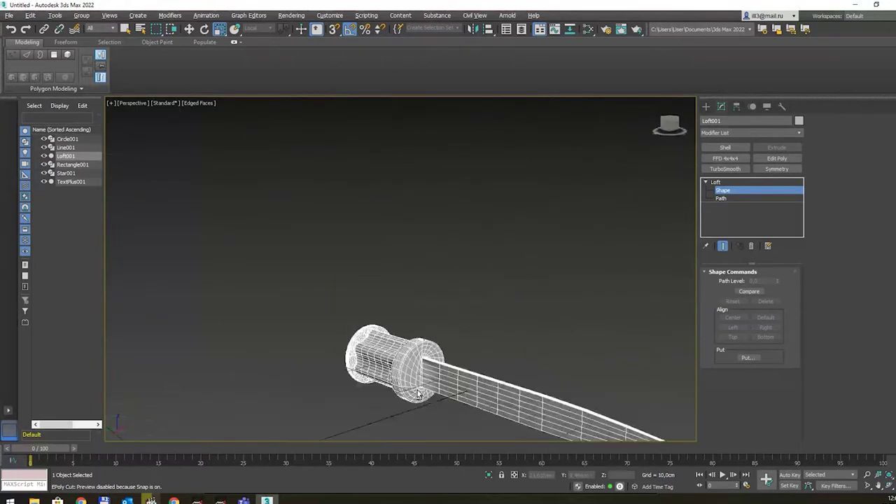
pyautogui.hotkey('shift', 'z')
pyautogui.hotkey('shift', 'z')
pyautogui.hotkey('shift', 'z')
pyautogui.moveTo(564, 321); pyautogui.dragTo(559, 318, button='middle')
pyautogui.hotkey('shift', 'z')
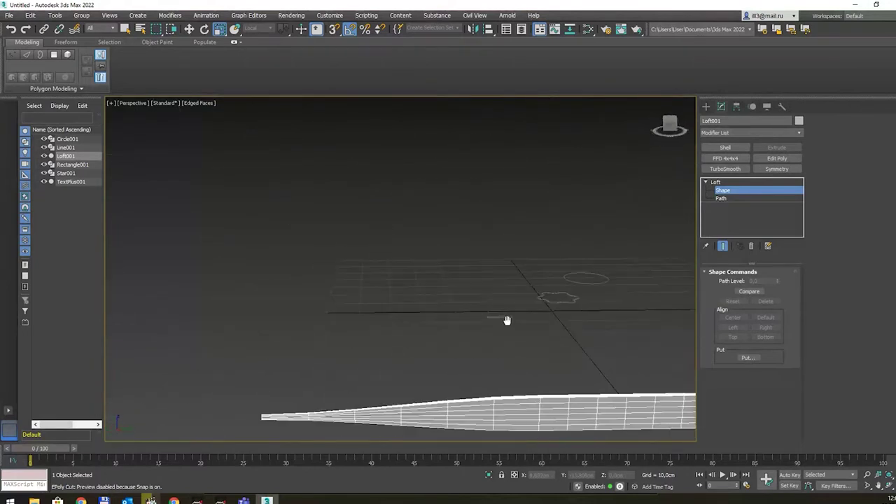
pyautogui.hotkey('shift', 'z')
pyautogui.hotkey('shift', 'z')
pyautogui.hotkey('shift', 'z')
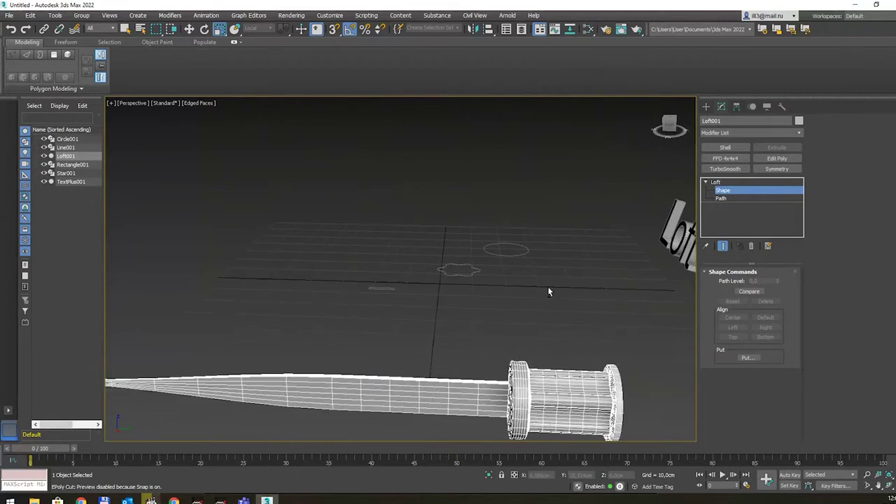
pyautogui.hotkey('shift', 'z')
pyautogui.hotkey('shift', 'z')
pyautogui.hotkey('shift', 'z')
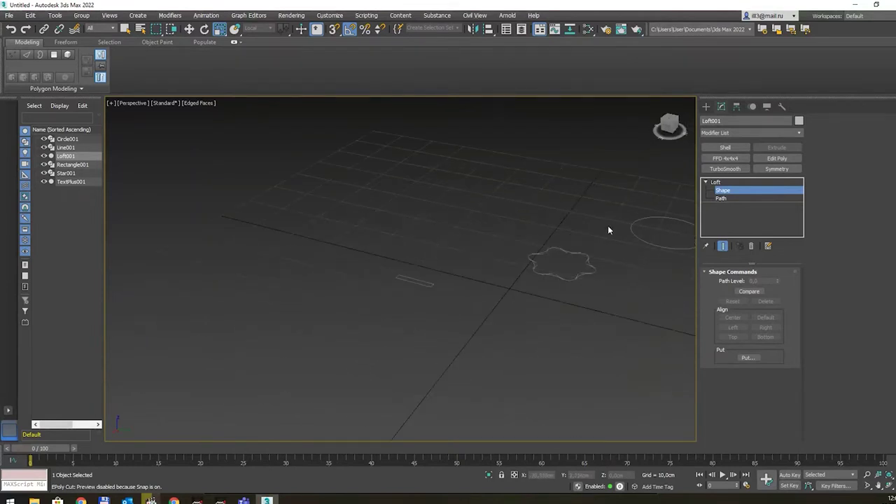
pyautogui.moveTo(607, 225); pyautogui.dragTo(406, 277, button='middle')
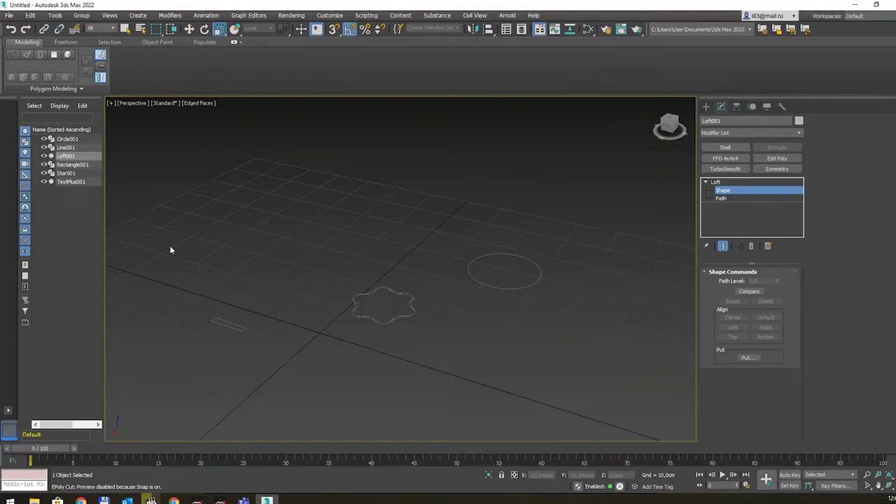
pyautogui.hotkey('shift', 'z')
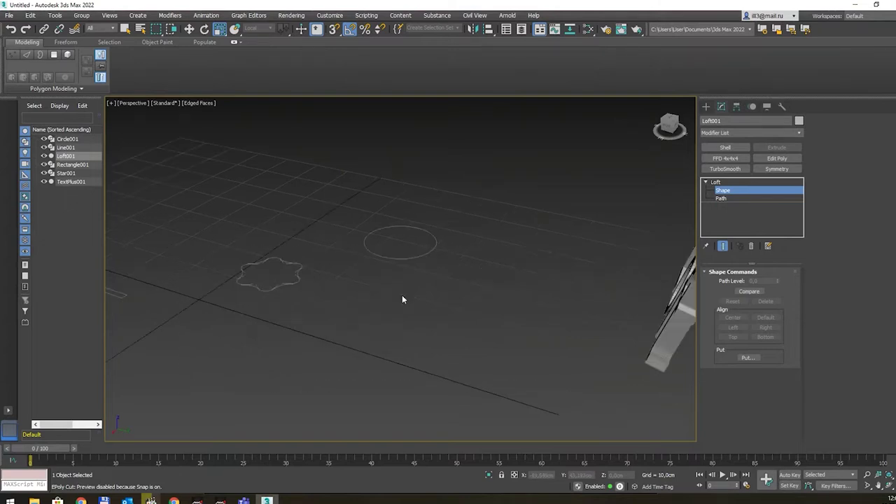
pyautogui.hotkey('shift', 'z')
pyautogui.hotkey('shift', 'z')
pyautogui.hotkey('shift', 'z')
pyautogui.hotkey('shift', 'z')
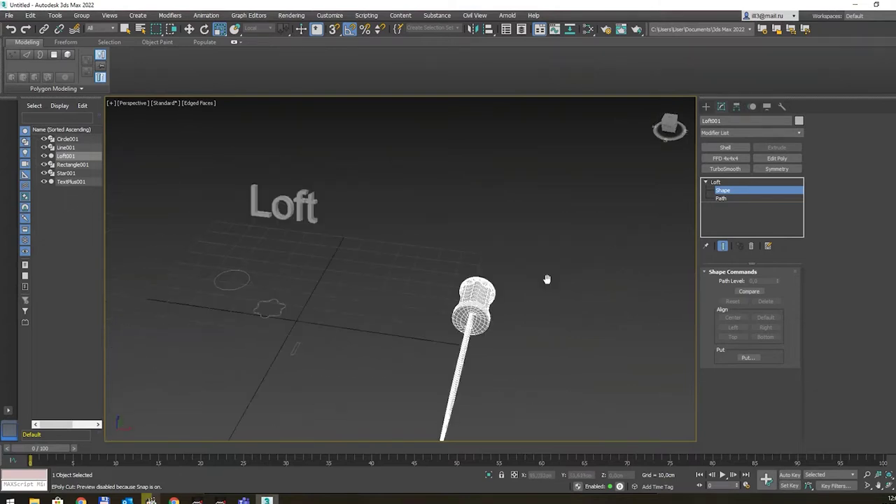
pyautogui.hotkey('shift', 'z')
pyautogui.hotkey('shift', 'z')
pyautogui.hotkey('shift', 'z')
pyautogui.hotkey('shift', 'z')
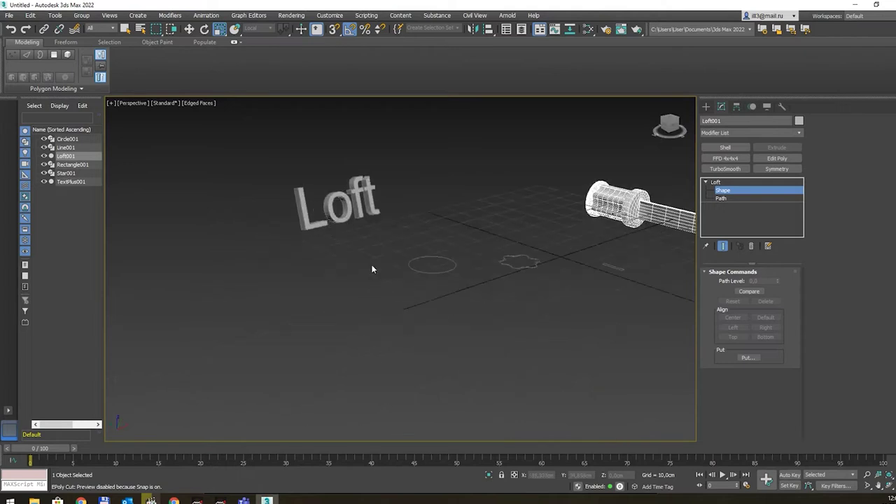
pyautogui.hotkey('shift', 'z')
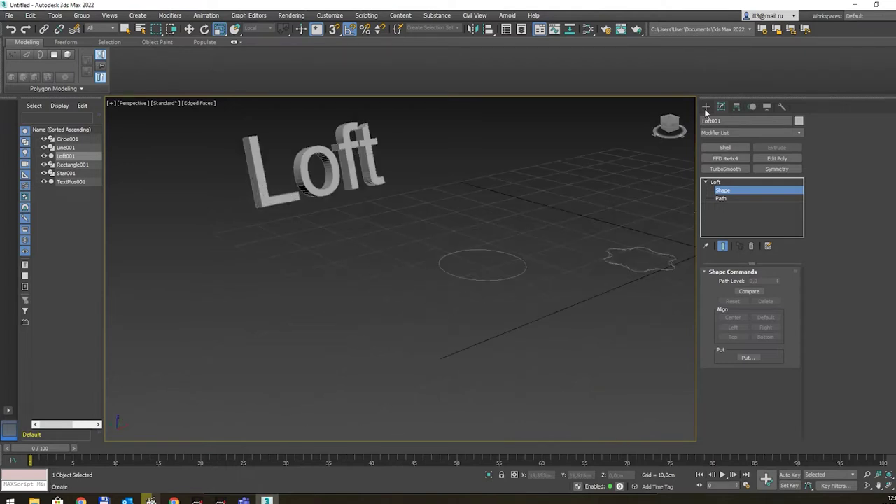
# - Restore earlier views and return to spline creation, abandoning an unfinished line
pyautogui.click(705, 107)
pyautogui.hotkey('shift', 'z')
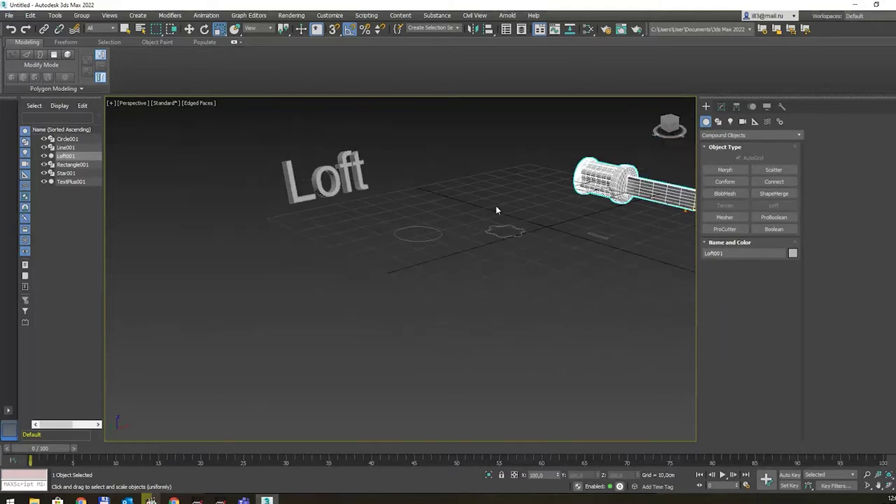
pyautogui.hotkey('shift', 'z')
pyautogui.hotkey('shift', 'z')
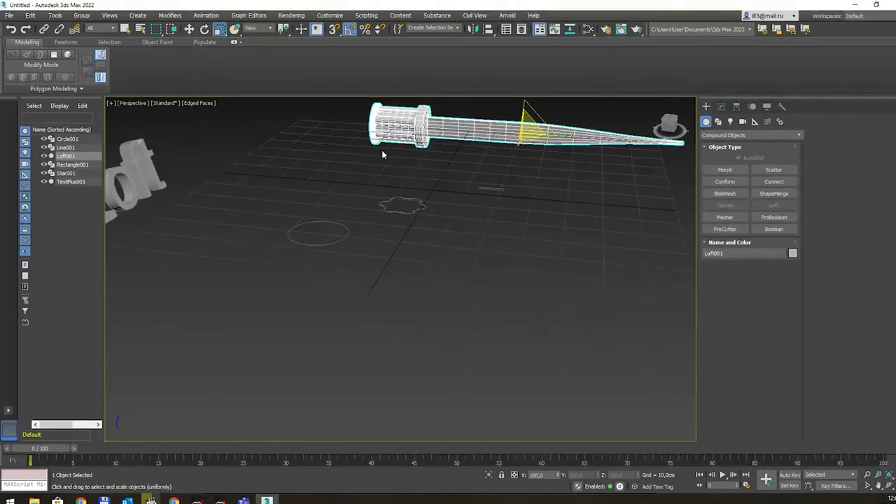
pyautogui.press('q')
pyautogui.hotkey('shift', 'z')
pyautogui.hotkey('shift', 'z')
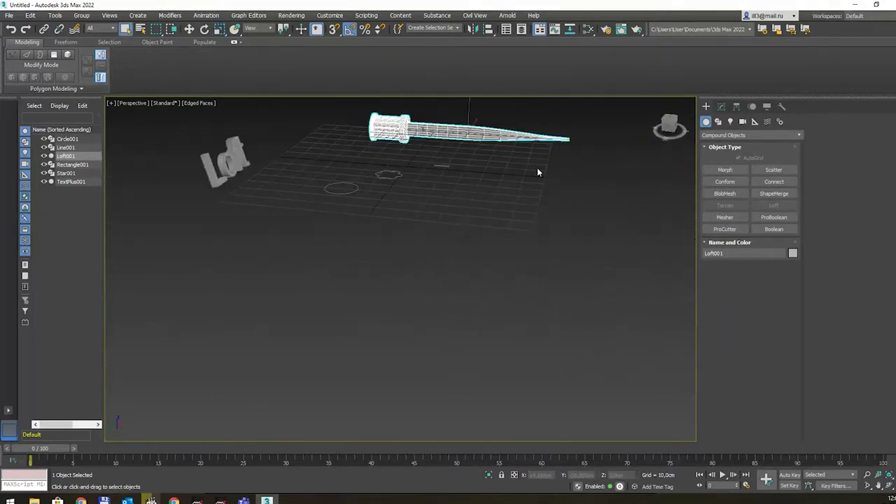
pyautogui.hotkey('shift', 'z')
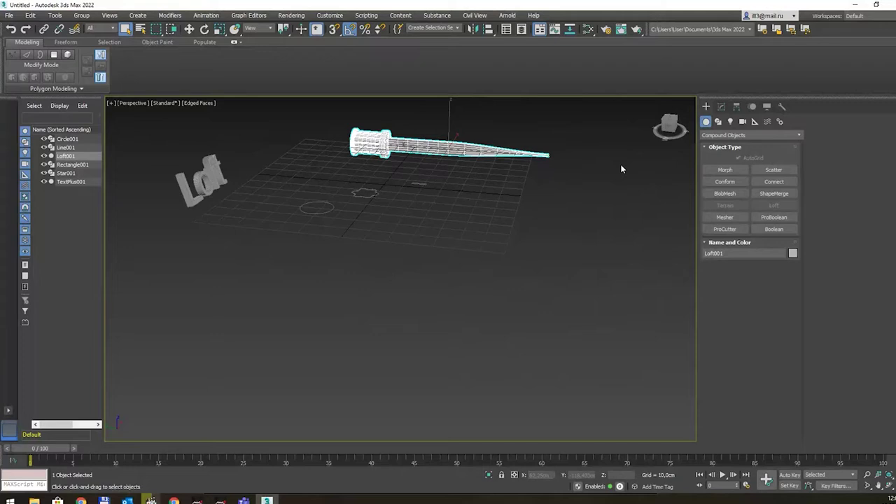
pyautogui.click(722, 106)
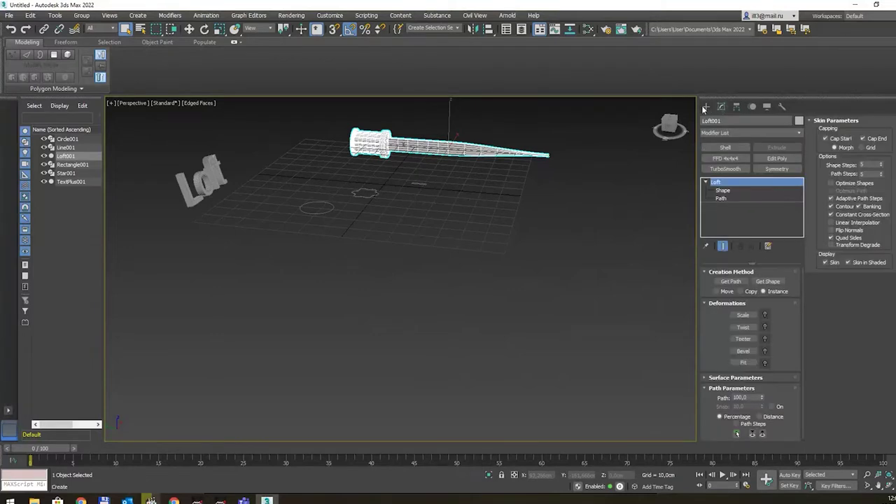
pyautogui.click(705, 107)
pyautogui.click(717, 121)
pyautogui.click(728, 183)
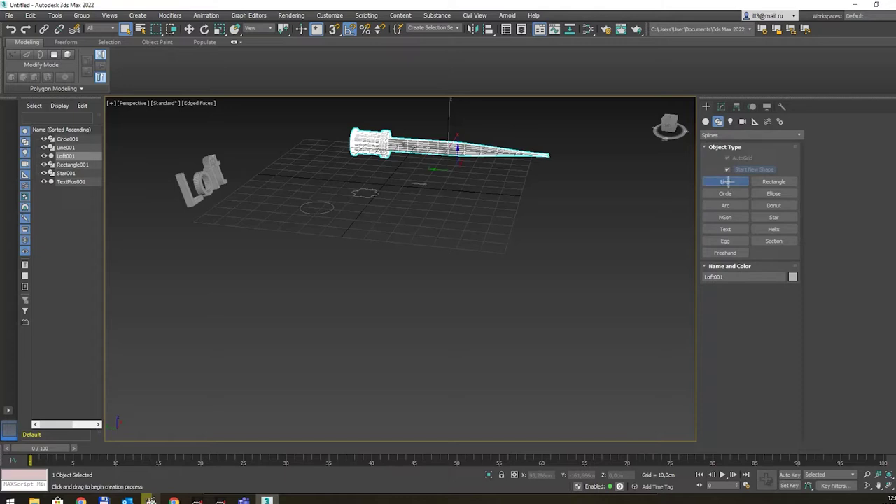
pyautogui.click(392, 333)
pyautogui.rightClick(396, 338)
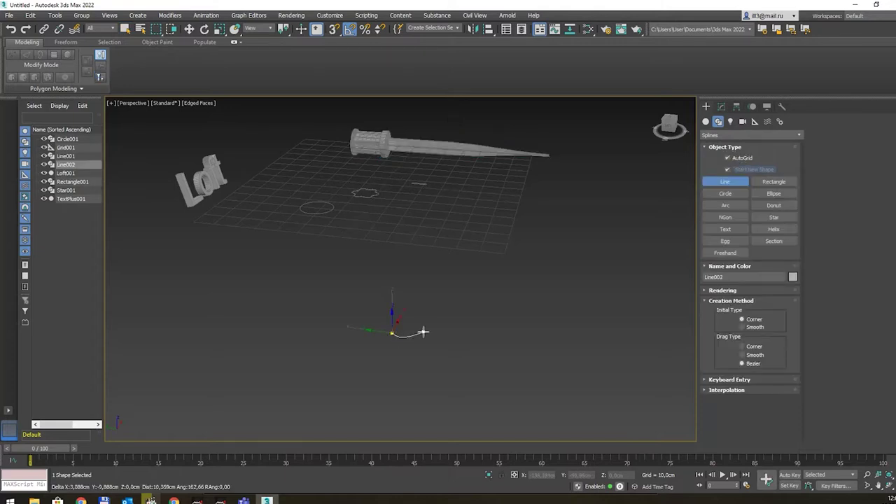
pyautogui.rightClick(676, 210)
# - Draw a small circle below the blade
pyautogui.click(732, 194)
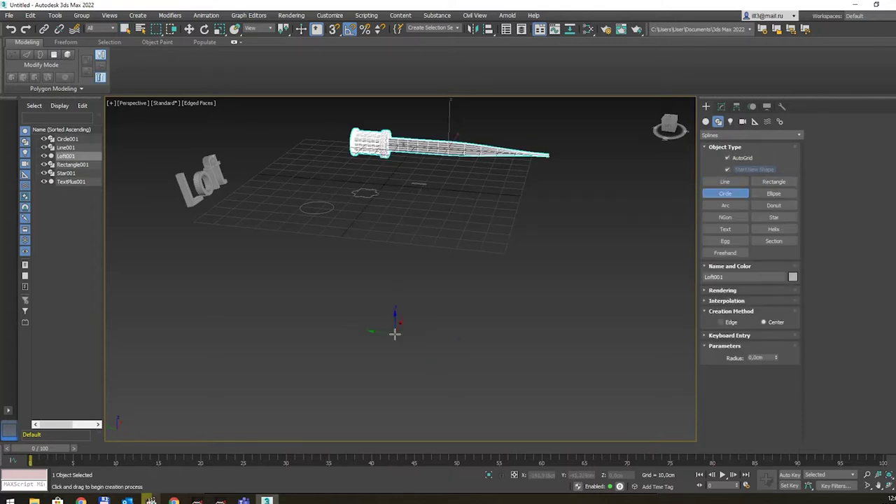
pyautogui.moveTo(427, 344); pyautogui.dragTo(429, 346)
pyautogui.scroll(2, 428, 345)
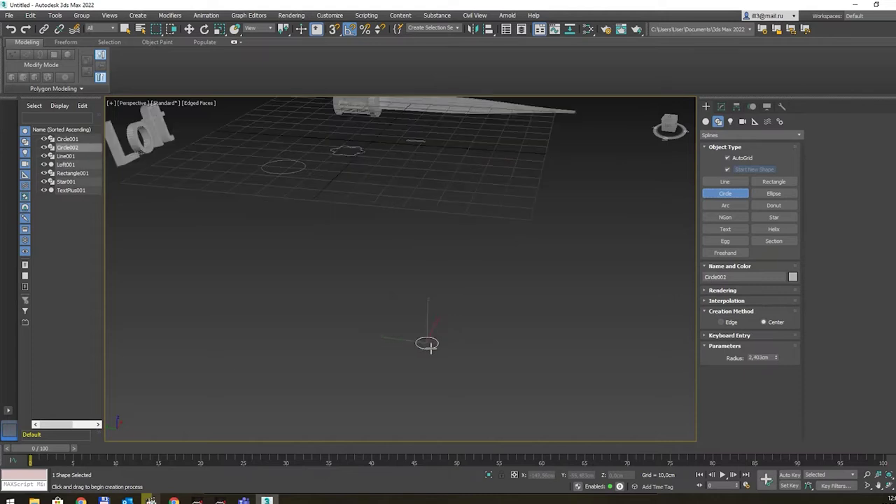
pyautogui.scroll(2, 429, 345)
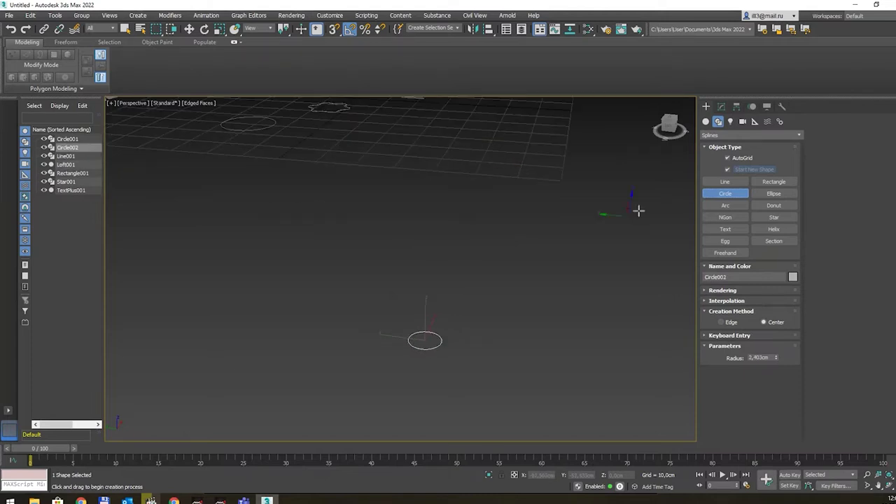
# - Draw a tall 7,005cm × 3,18cm rectangle beside the new circle
pyautogui.click(759, 184)
pyautogui.moveTo(487, 342); pyautogui.dragTo(528, 360)
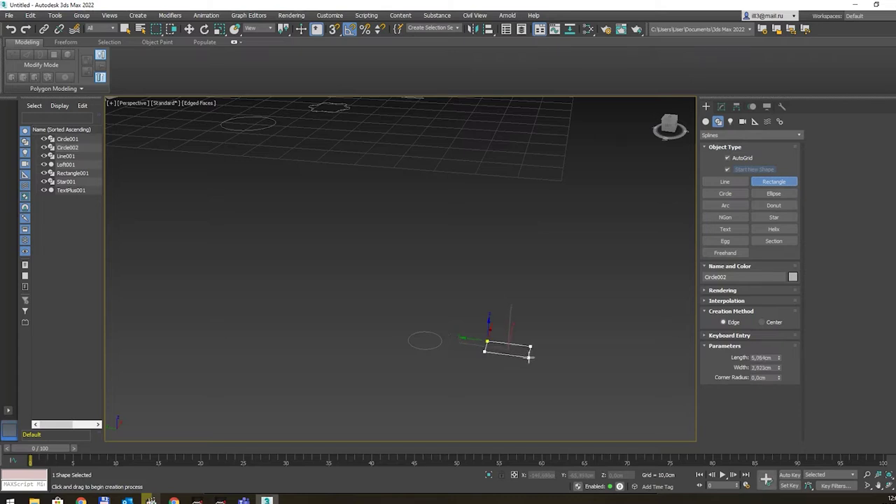
pyautogui.moveTo(528, 359); pyautogui.dragTo(536, 359)
pyautogui.moveTo(596, 320); pyautogui.dragTo(473, 306, button='middle')
pyautogui.scroll(2, 382, 319)
pyautogui.scroll(2, 389, 314)
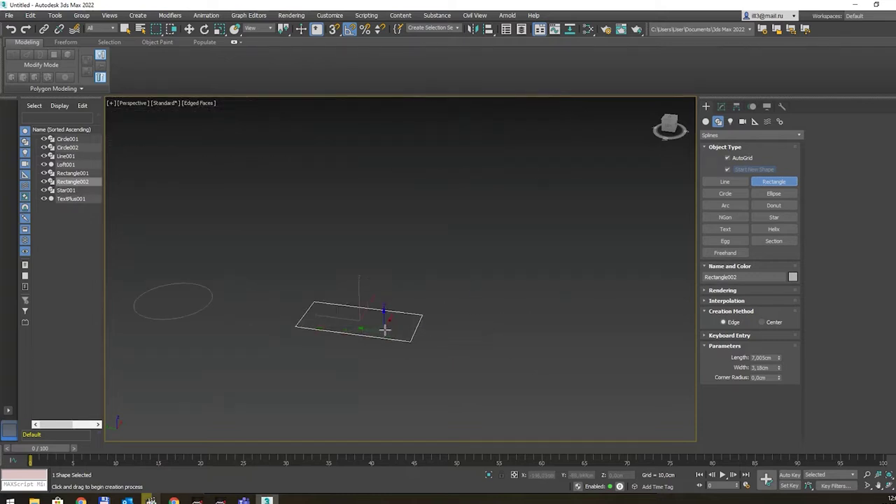
# - In Top view, draw a small 1,87cm × 2,075cm rectangle inside the tall one
pyautogui.press('t')
pyautogui.scroll(-3, 392, 310)
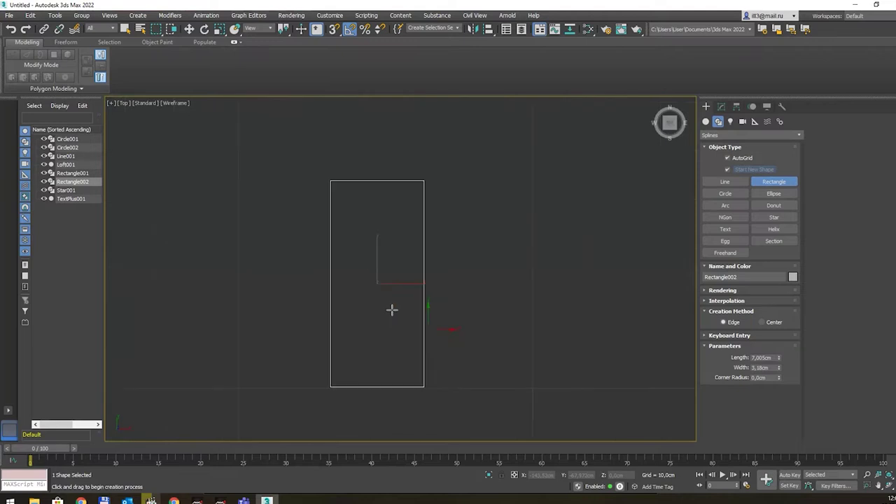
pyautogui.scroll(-2, 392, 310)
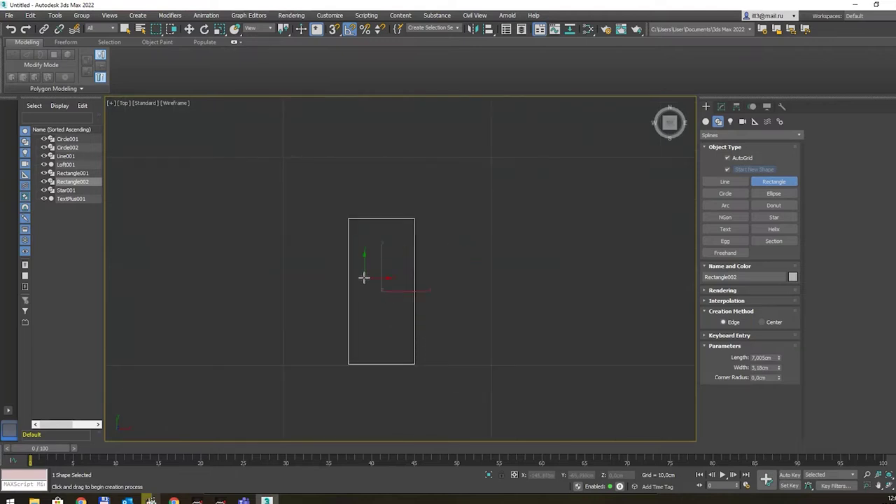
pyautogui.moveTo(364, 275)
pyautogui.mouseDown()
pyautogui.moveTo(386, 306)
pyautogui.moveTo(405, 308)
pyautogui.moveTo(396, 314)
pyautogui.moveTo(402, 286)
pyautogui.moveTo(406, 315)
pyautogui.mouseUp()
# - Make Rectangle003 a 4,0cm × 4,0cm square and rotate it -45° around Z
pyautogui.click(721, 107)
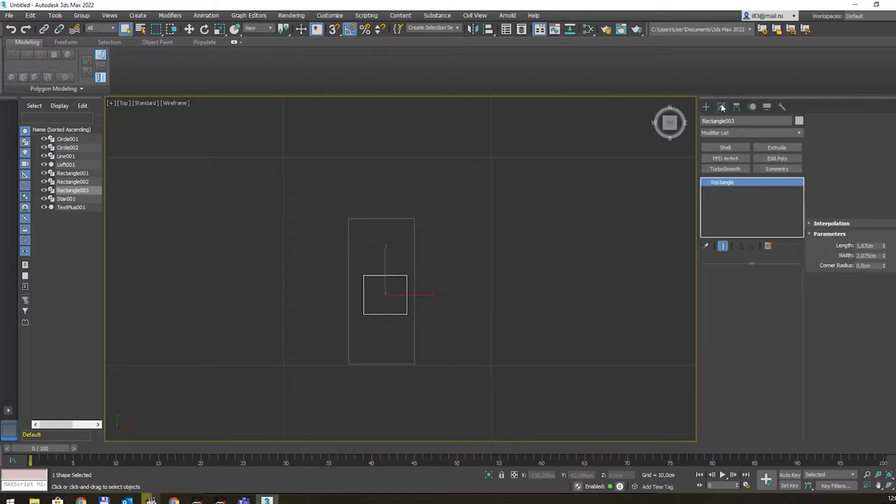
pyautogui.doubleClick(868, 143)
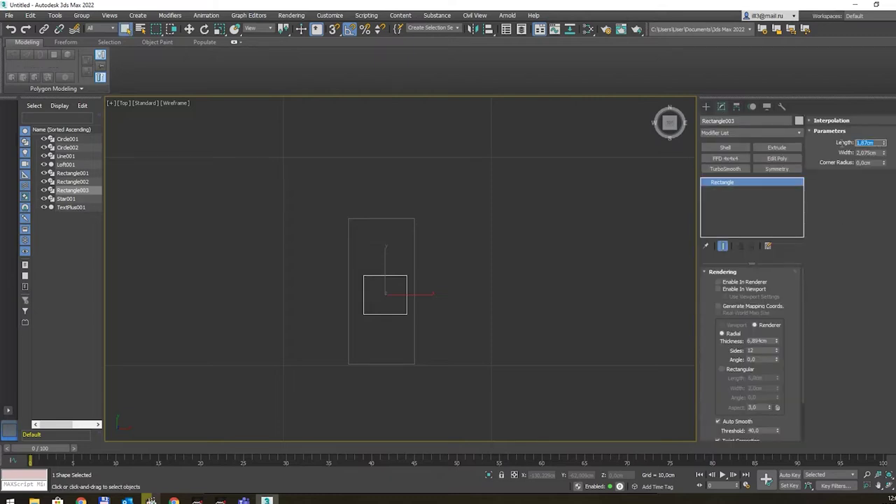
pyautogui.write('4')
pyautogui.press('Tab')
pyautogui.write('4')
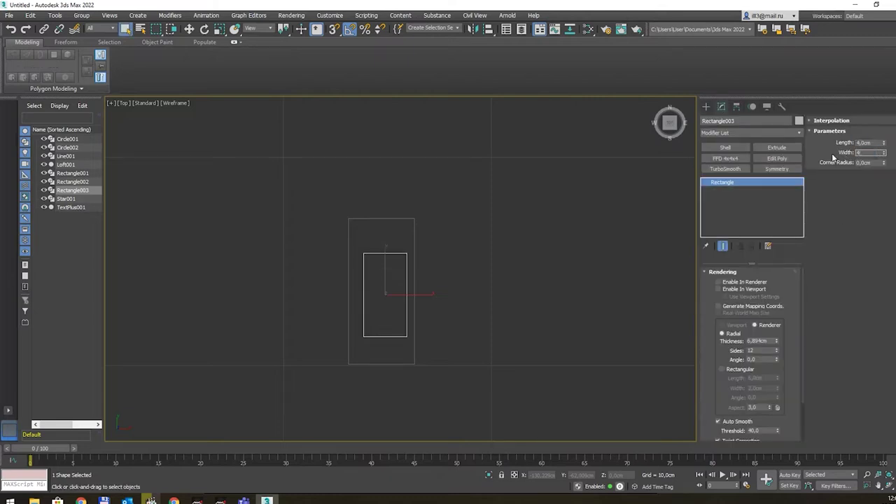
pyautogui.press('Return')
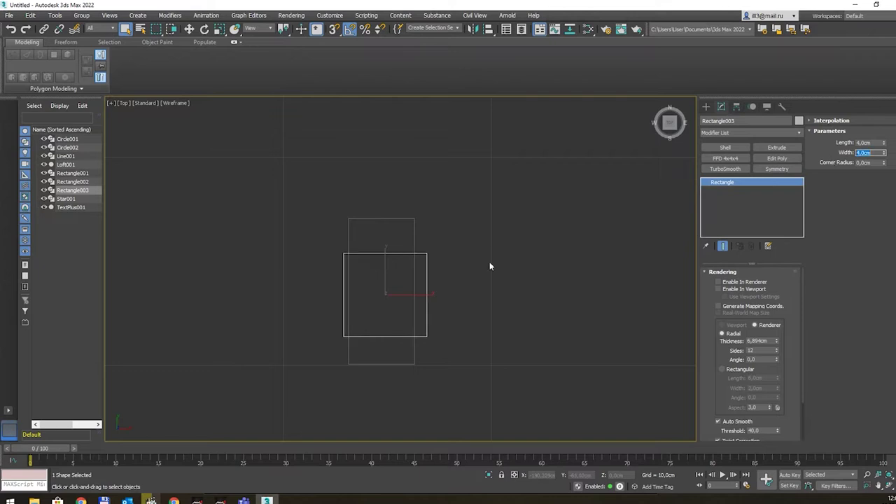
pyautogui.moveTo(489, 261); pyautogui.dragTo(477, 256, button='middle')
pyautogui.press('e')
pyautogui.moveTo(392, 268); pyautogui.dragTo(408, 289)
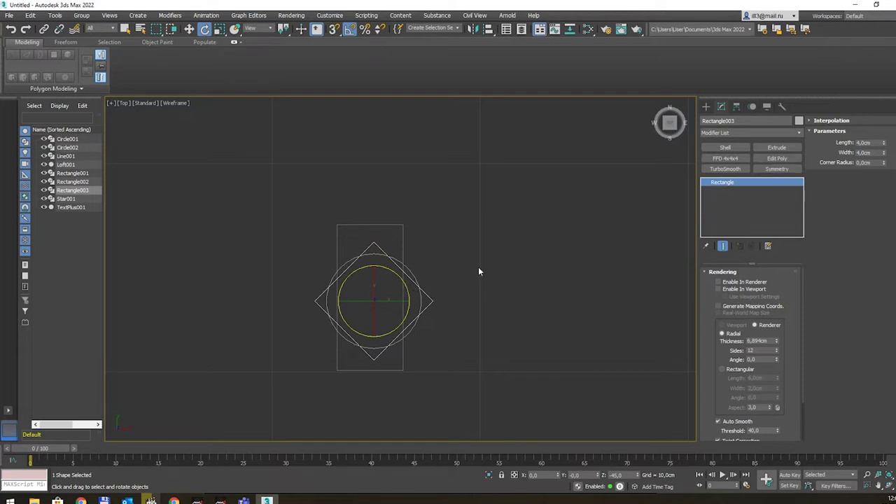
# - Convert the diamond to an editable spline and select its left and right vertices
pyautogui.rightClick(427, 295)
pyautogui.moveTo(448, 390)
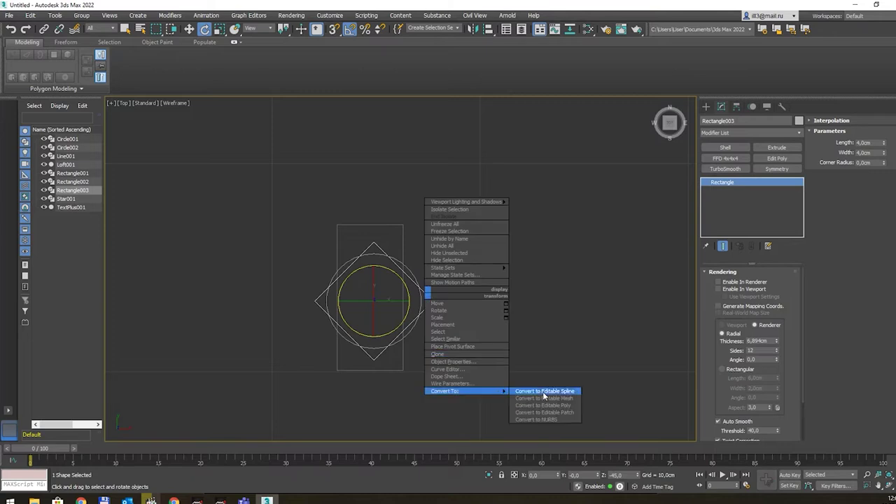
pyautogui.click(543, 392)
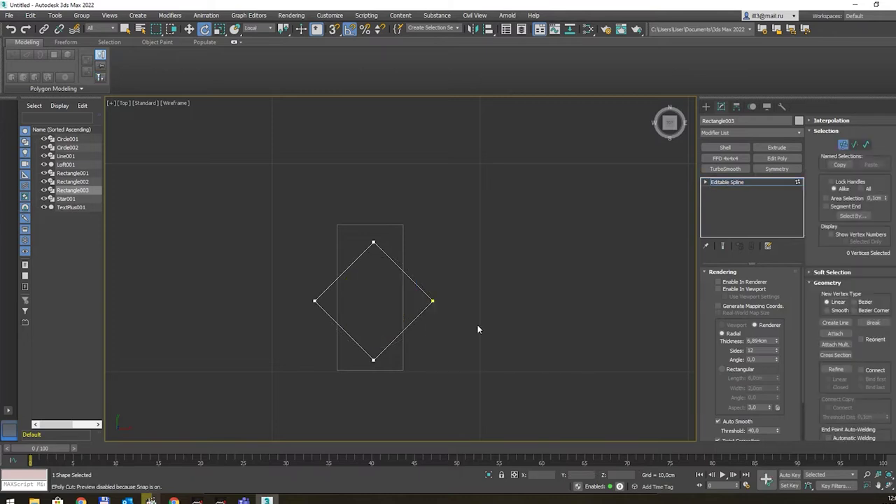
pyautogui.moveTo(434, 322); pyautogui.dragTo(434, 323)
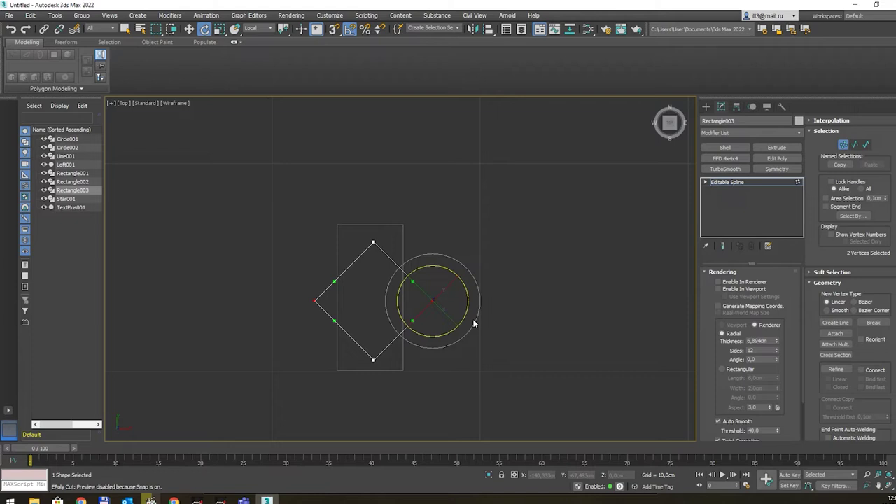
pyautogui.press('r')
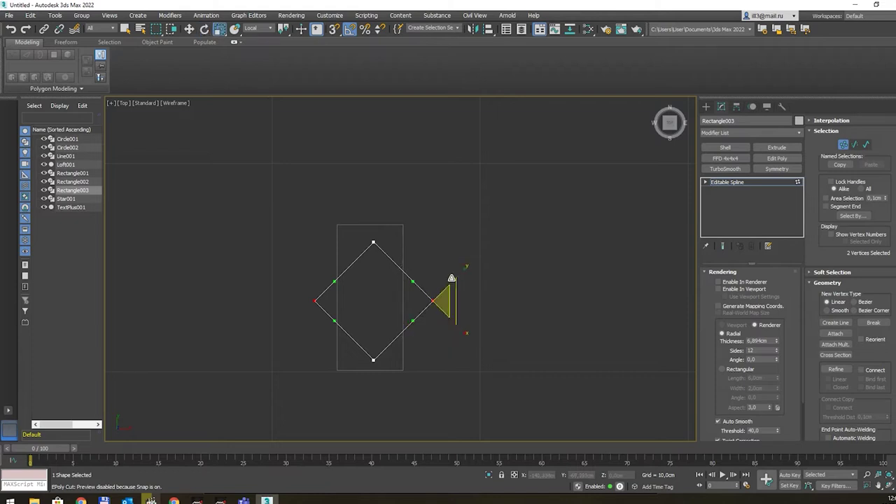
pyautogui.click(303, 295)
pyautogui.click(315, 301)
pyautogui.press('1')
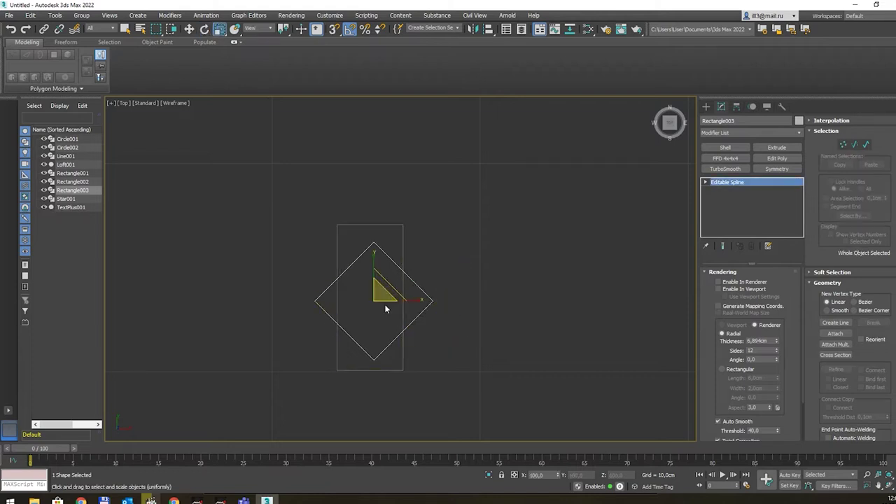
pyautogui.moveTo(453, 306); pyautogui.dragTo(455, 307)
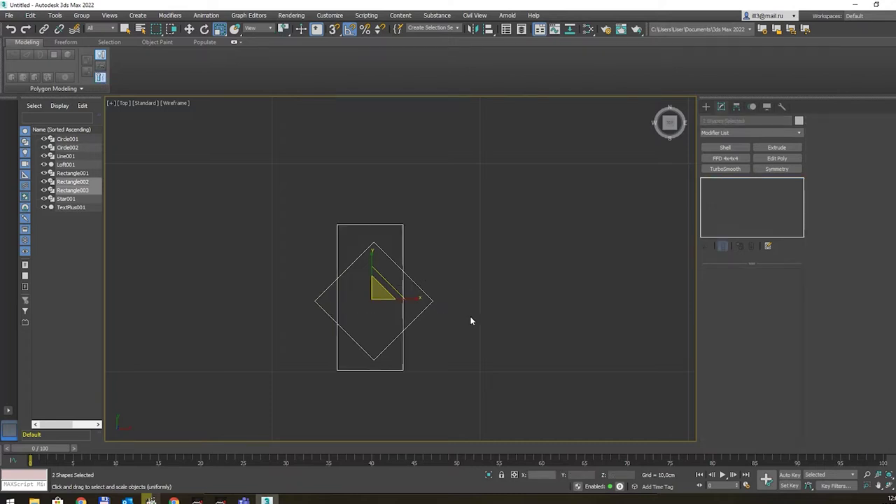
pyautogui.hotkey('ctrl', 'z')
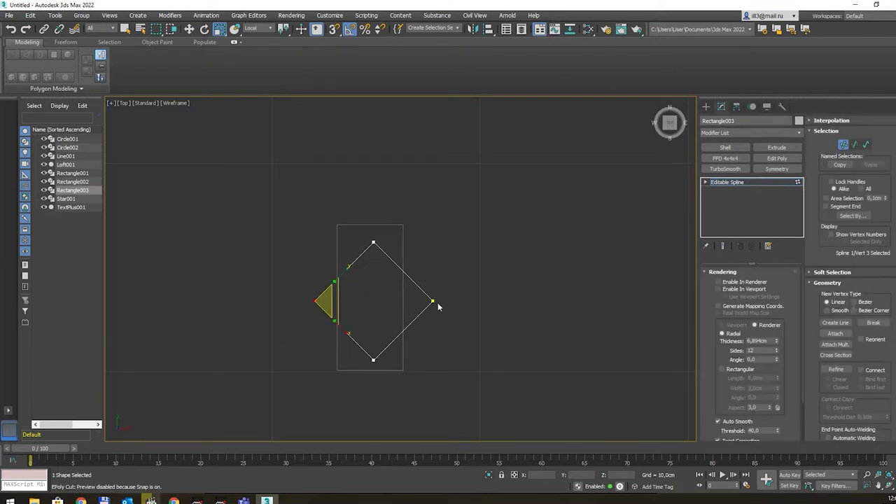
# - Scale the side vertices inward about the selection centre into a lens with sharp corners
pyautogui.moveTo(475, 319); pyautogui.dragTo(475, 319)
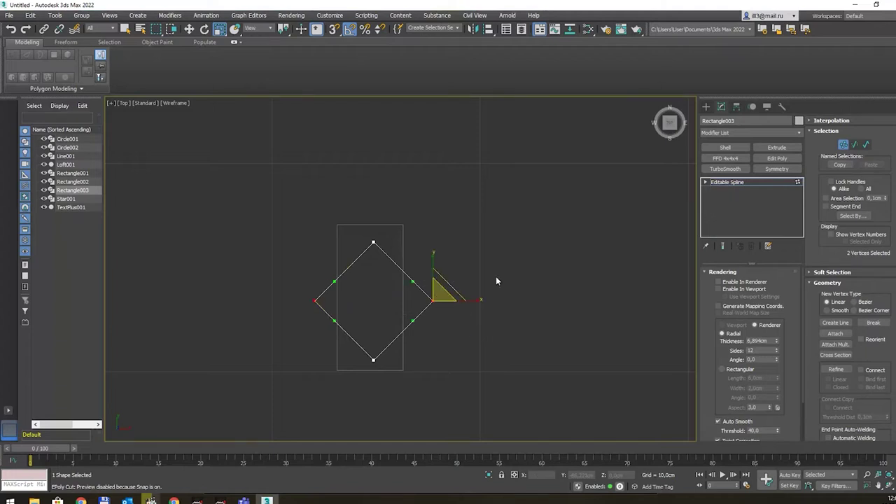
pyautogui.moveTo(480, 305); pyautogui.dragTo(461, 301)
pyautogui.rightClick(461, 301)
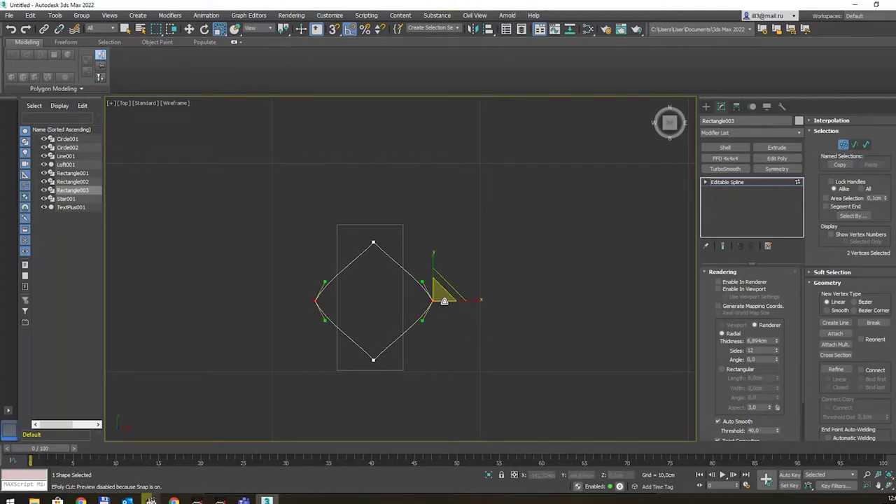
pyautogui.moveTo(286, 32); pyautogui.dragTo(283, 49)
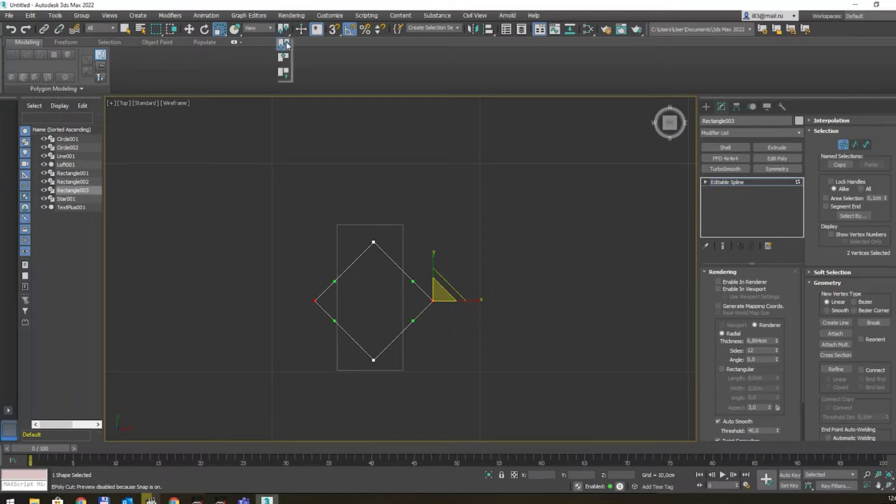
pyautogui.moveTo(410, 299); pyautogui.dragTo(370, 296)
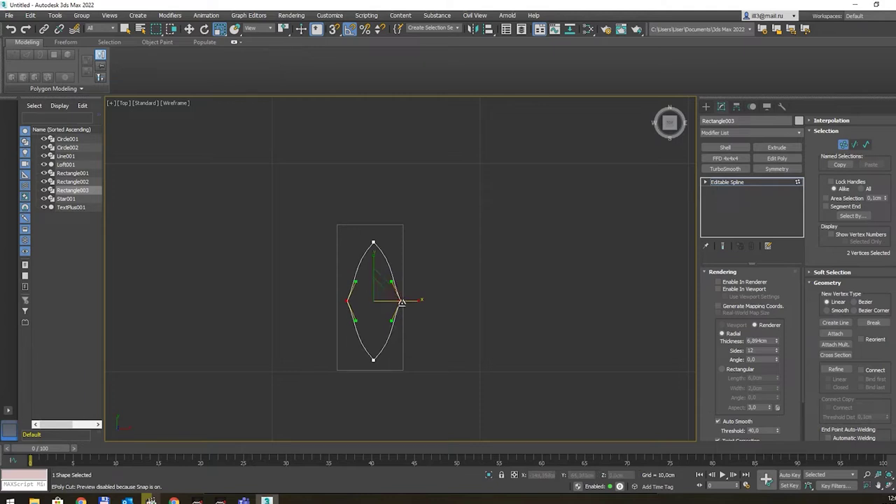
pyautogui.rightClick(400, 306)
pyautogui.click(389, 247)
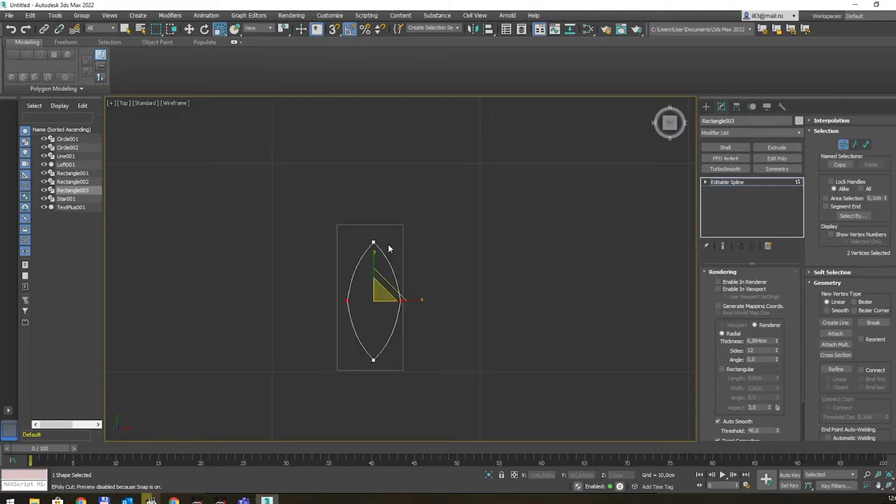
pyautogui.moveTo(276, 237); pyautogui.dragTo(449, 366)
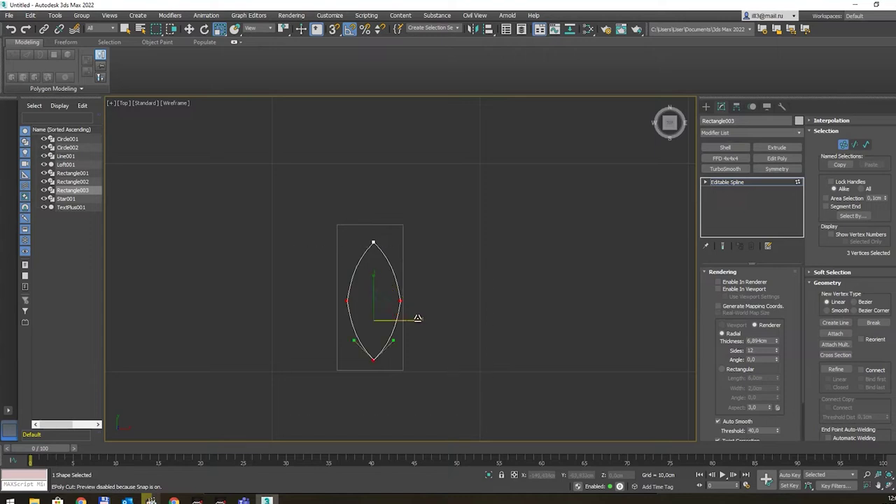
# - Set all four lens vertices to Corner for a straight-edged diamond
pyautogui.rightClick(374, 247)
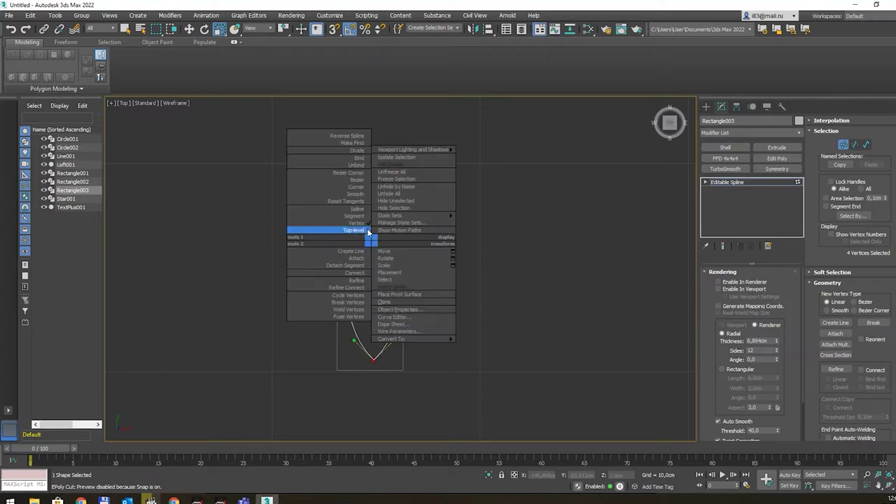
pyautogui.click(355, 186)
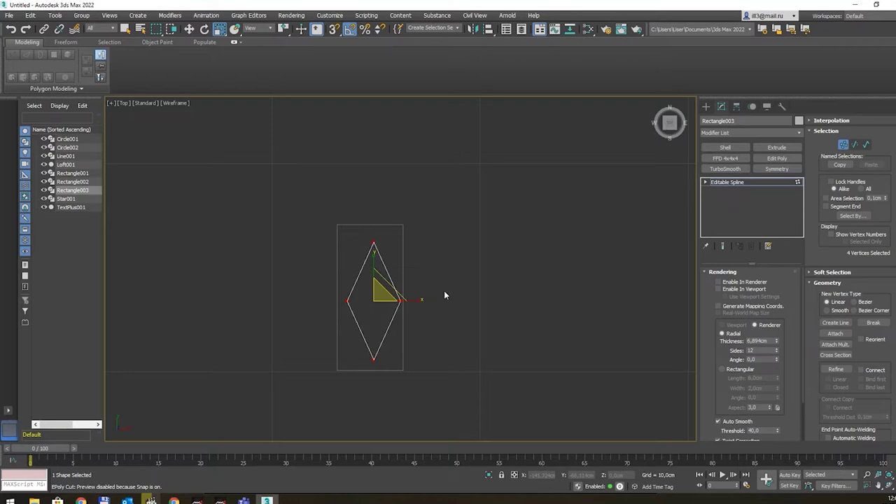
pyautogui.click(750, 185)
# - Move the diamond down along Y so it sits below the tall rectangle
pyautogui.moveTo(372, 271); pyautogui.dragTo(372, 421)
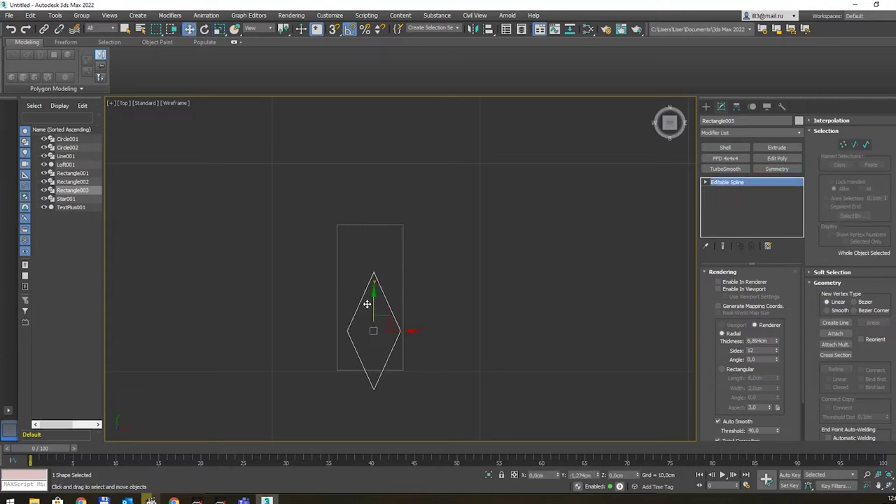
pyautogui.moveTo(393, 379); pyautogui.dragTo(387, 278, button='middle')
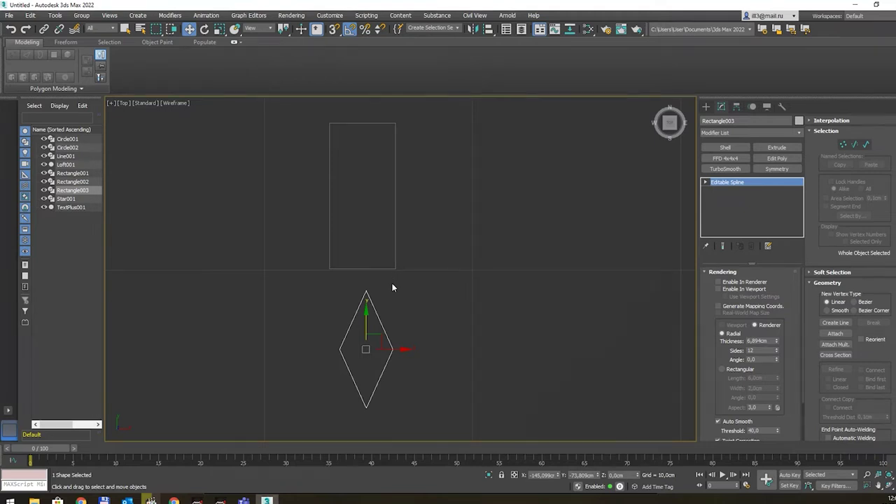
pyautogui.scroll(-5, 392, 283)
pyautogui.press('1')
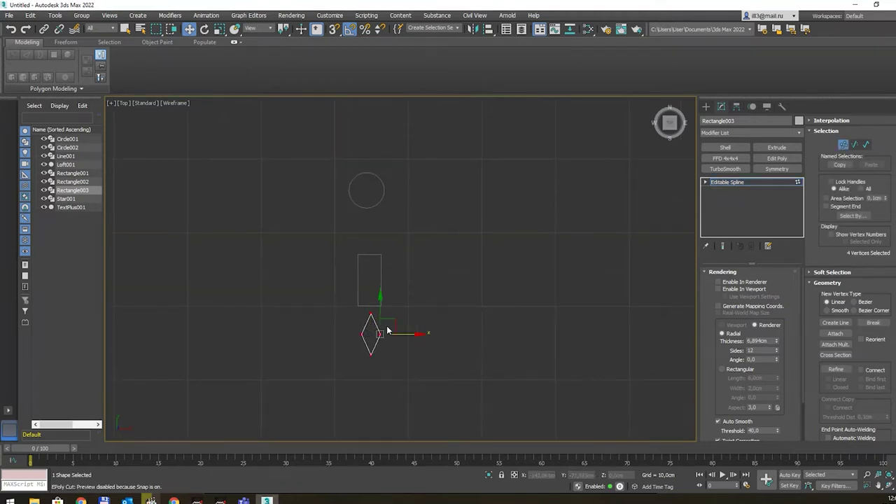
pyautogui.scroll(3, 386, 326)
pyautogui.scroll(3, 386, 326)
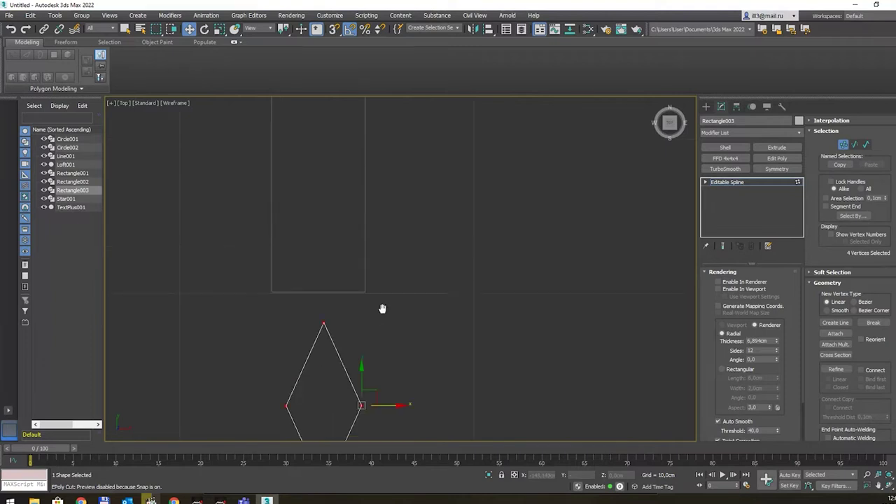
pyautogui.scroll(-4, 383, 315)
pyautogui.press('1')
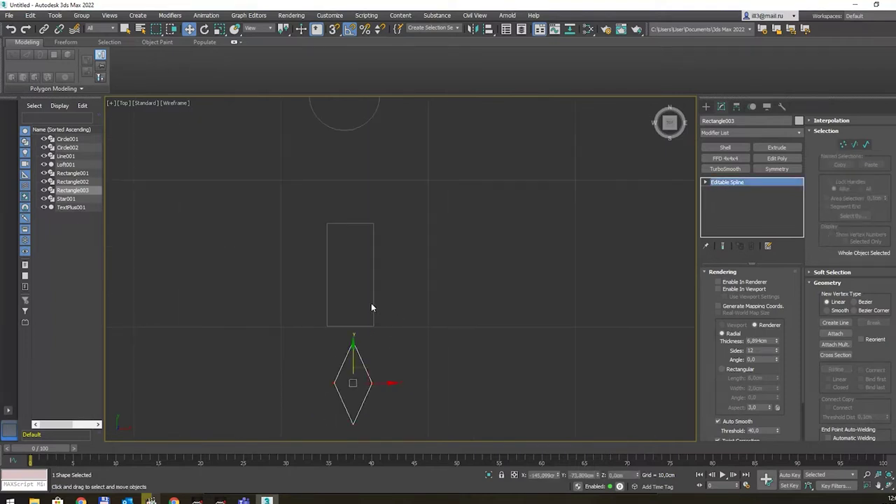
pyautogui.click(373, 305)
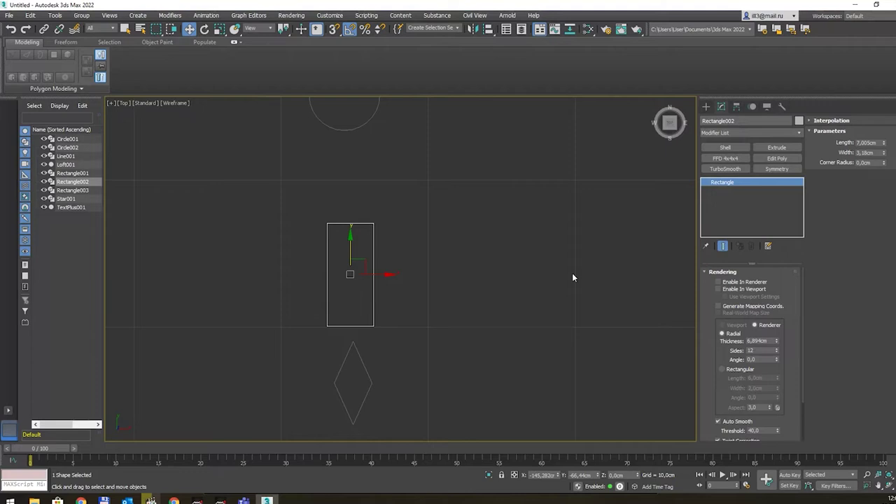
# - Convert Circle002 into an editable spline and check its four vertices
pyautogui.moveTo(380, 220); pyautogui.dragTo(392, 346, button='middle')
pyautogui.click(385, 265)
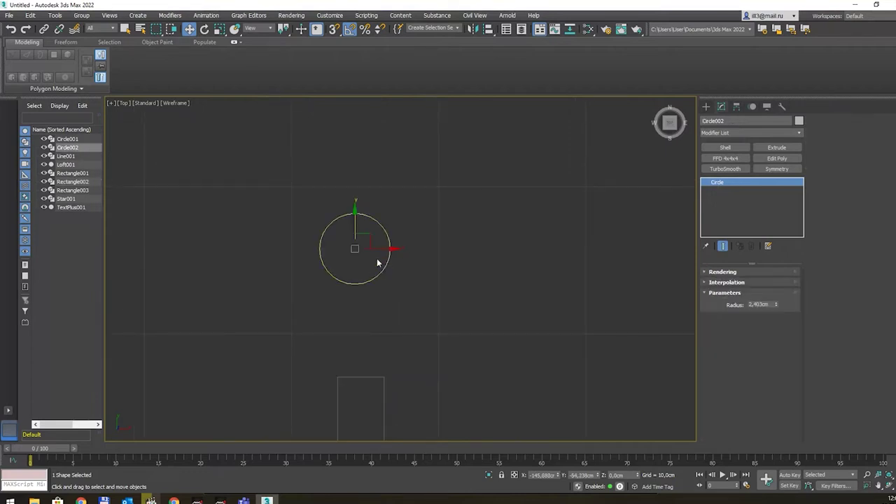
pyautogui.rightClick(388, 259)
pyautogui.moveTo(413, 354)
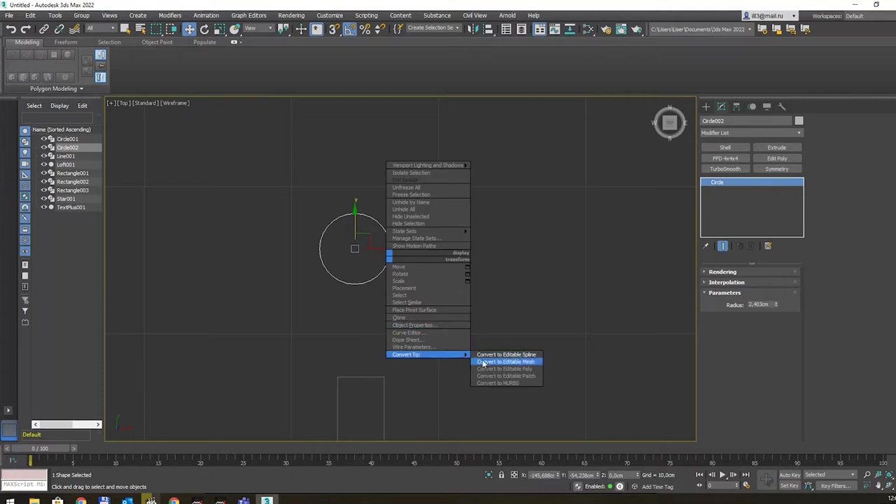
pyautogui.click(493, 354)
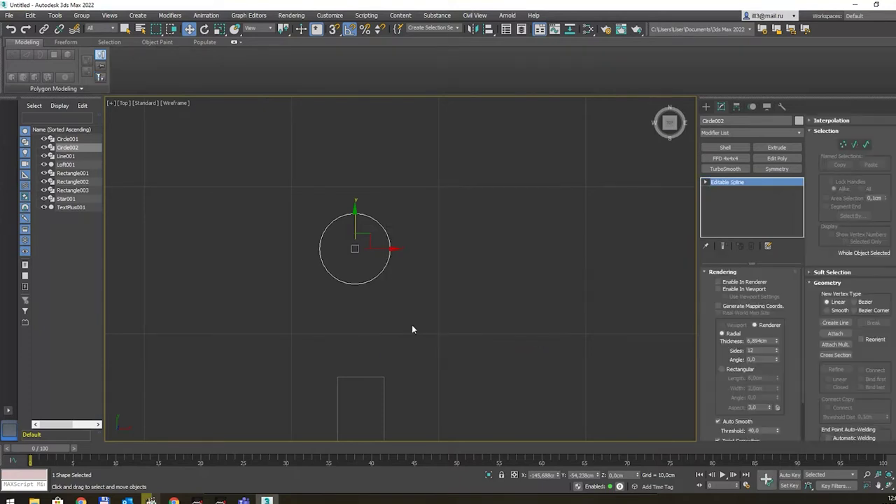
pyautogui.moveTo(296, 208); pyautogui.dragTo(402, 313)
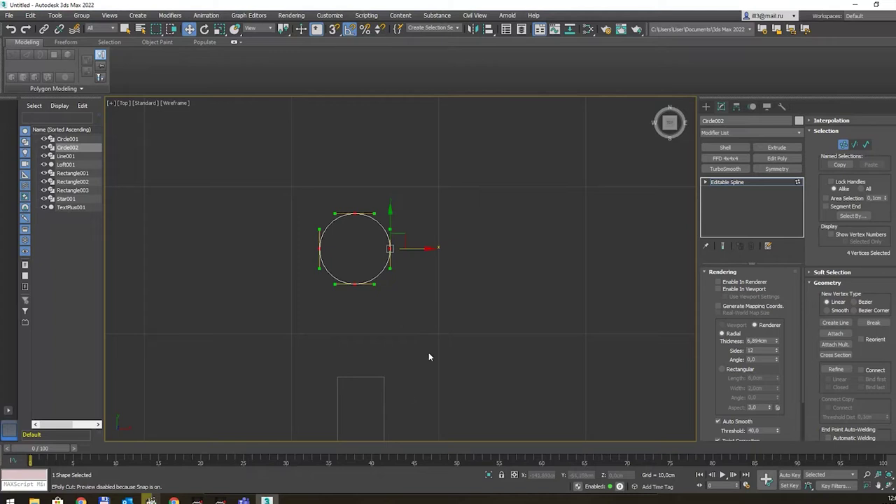
pyautogui.click(397, 396)
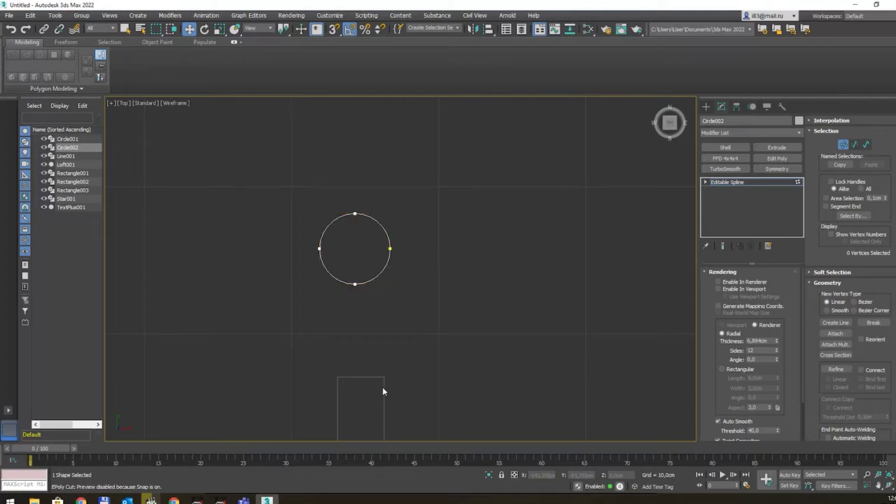
# - Convert the tall rectangle shape to an editable spline and select it
pyautogui.moveTo(382, 386); pyautogui.dragTo(369, 312, button='middle')
pyautogui.rightClick(370, 316)
pyautogui.moveTo(387, 408)
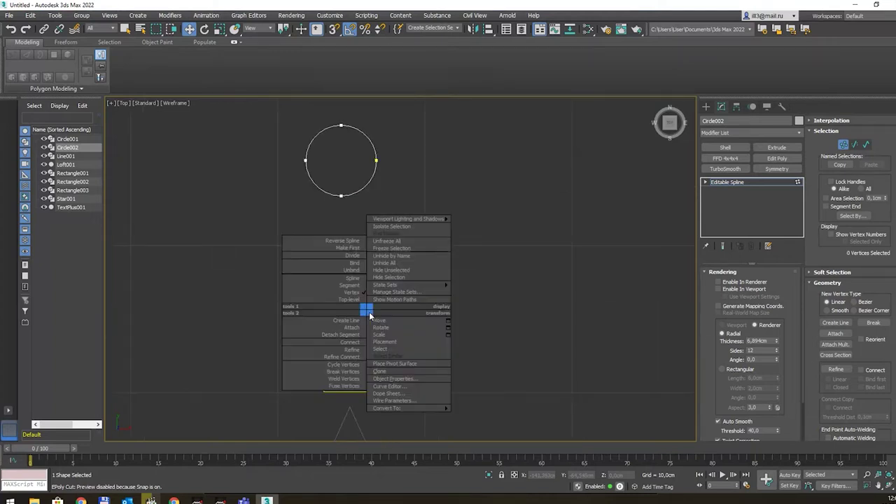
pyautogui.click(462, 409)
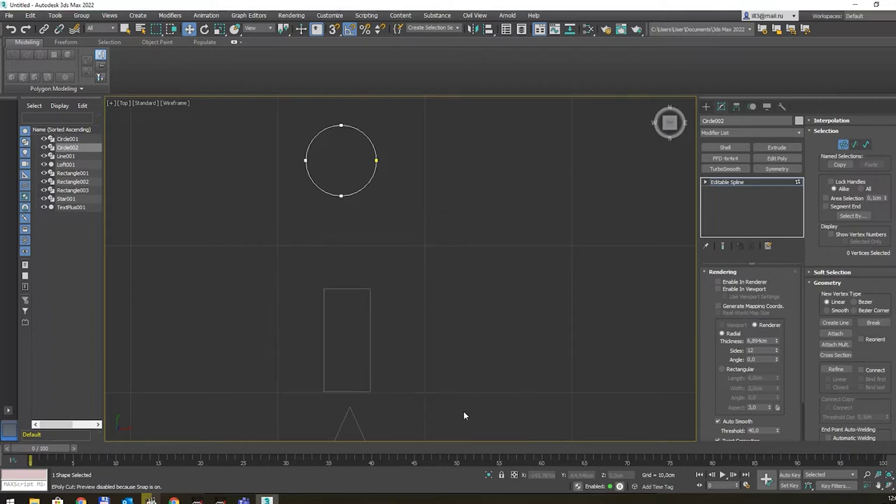
pyautogui.click(368, 313)
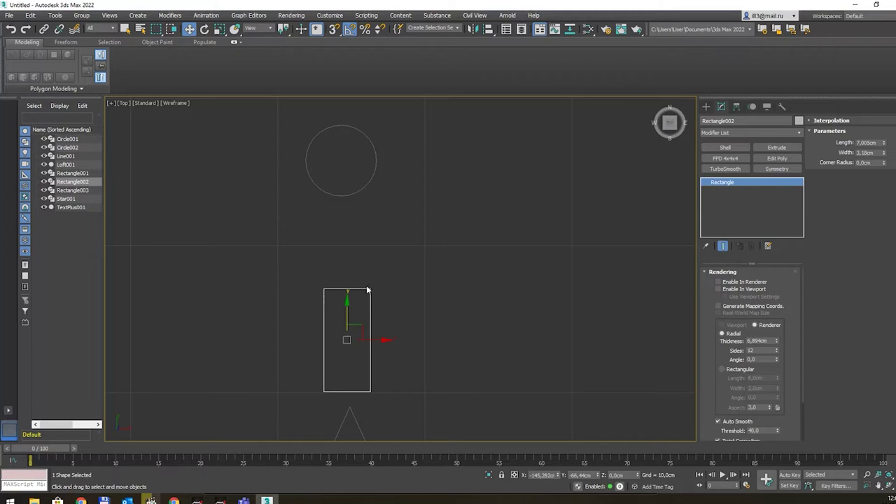
# - Convert Rectangle002 into an editable spline and inspect its vertices
pyautogui.rightClick(369, 294)
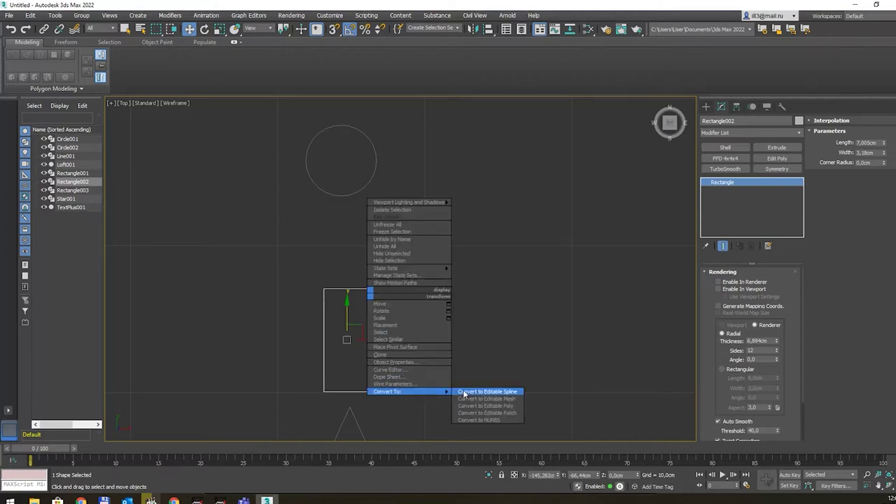
pyautogui.click(462, 391)
pyautogui.moveTo(284, 289); pyautogui.dragTo(431, 361)
pyautogui.press('1')
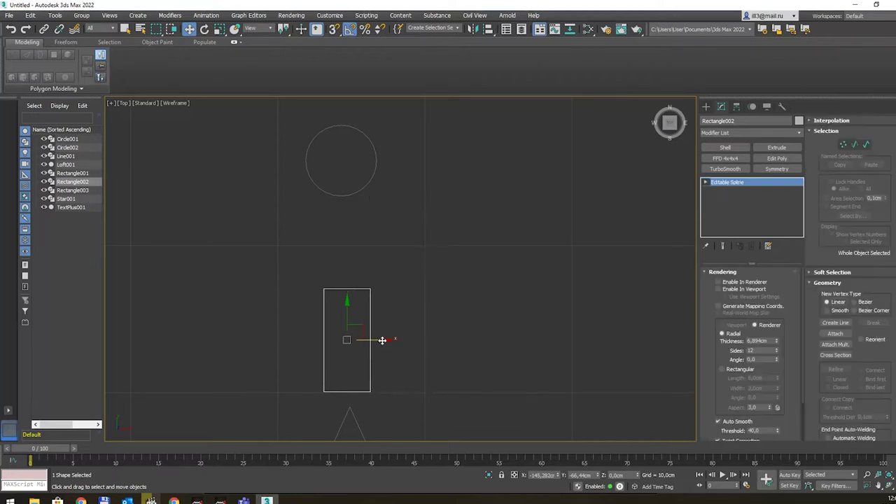
pyautogui.scroll(-2, 412, 345)
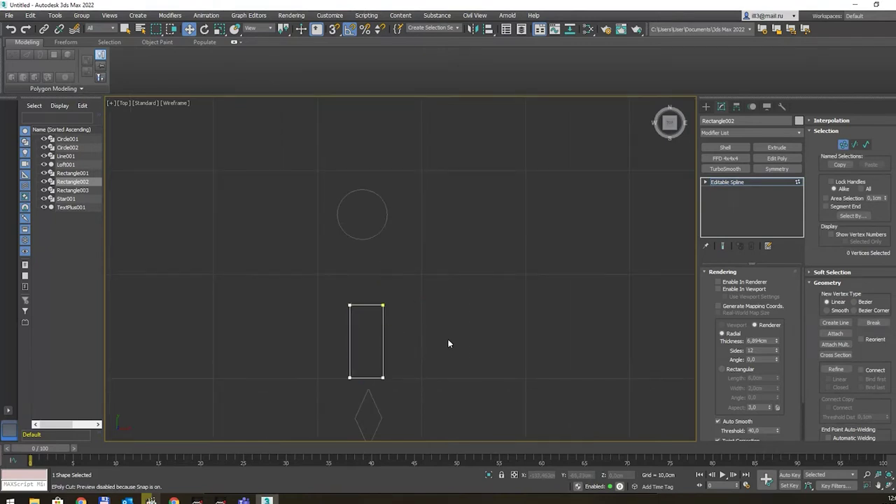
pyautogui.press('1')
# - In Front view, start a new Line and place its first point
pyautogui.press('p')
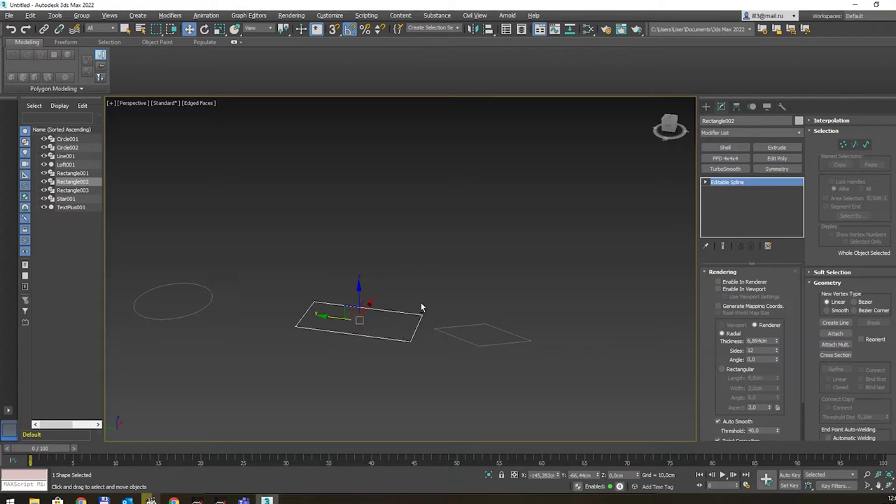
pyautogui.keyDown('alt'); pyautogui.moveTo(421, 302); pyautogui.dragTo(437, 299, button='middle'); pyautogui.keyUp('alt')
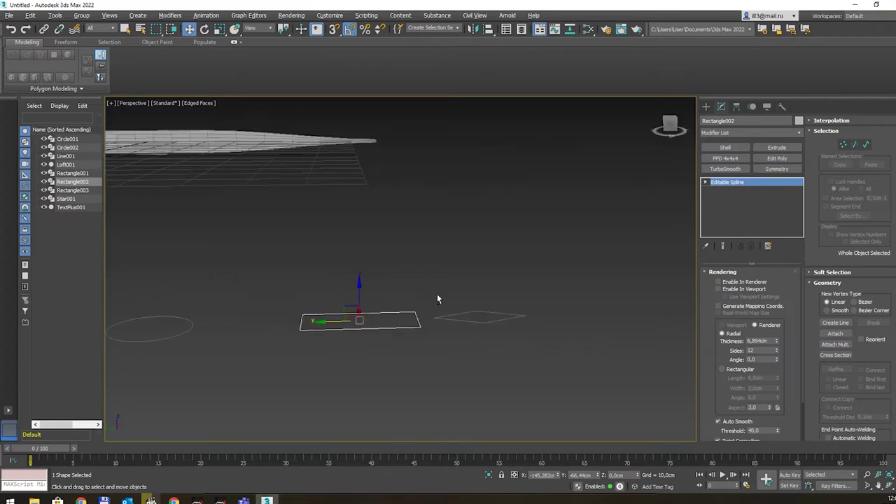
pyautogui.press('f')
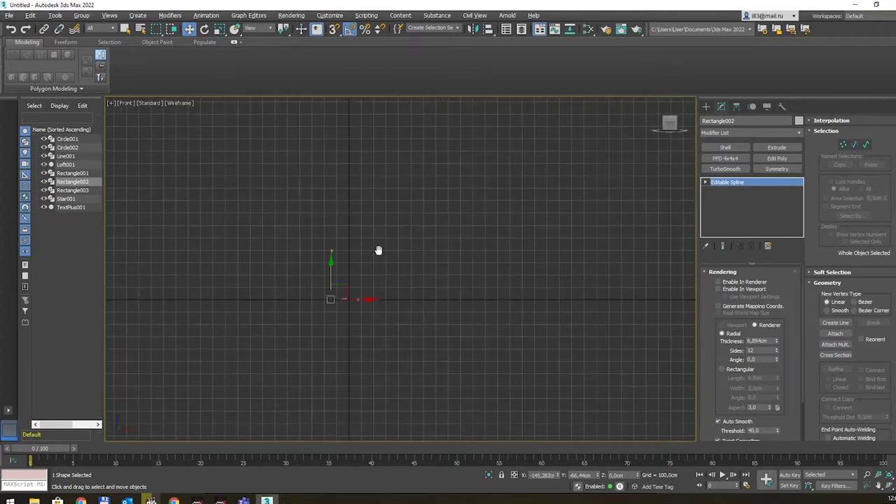
pyautogui.moveTo(378, 250); pyautogui.dragTo(378, 299, button='middle')
pyautogui.click(705, 106)
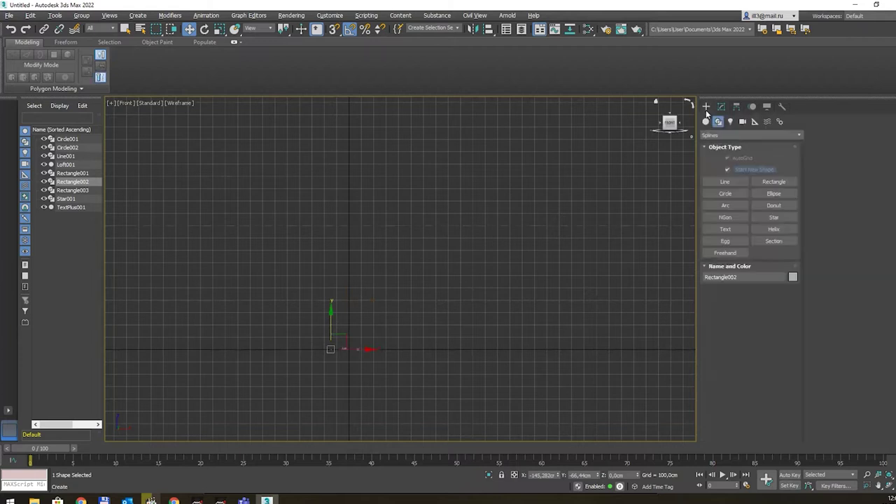
pyautogui.click(742, 182)
pyautogui.click(402, 348)
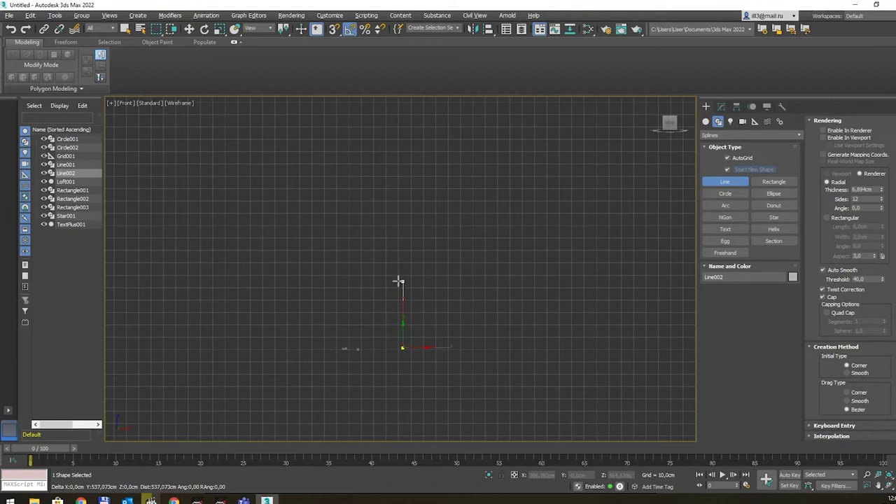
# - Finish Line002 as a straight vertical line with a top point above the first
pyautogui.click(398, 282)
pyautogui.rightClick(374, 335)
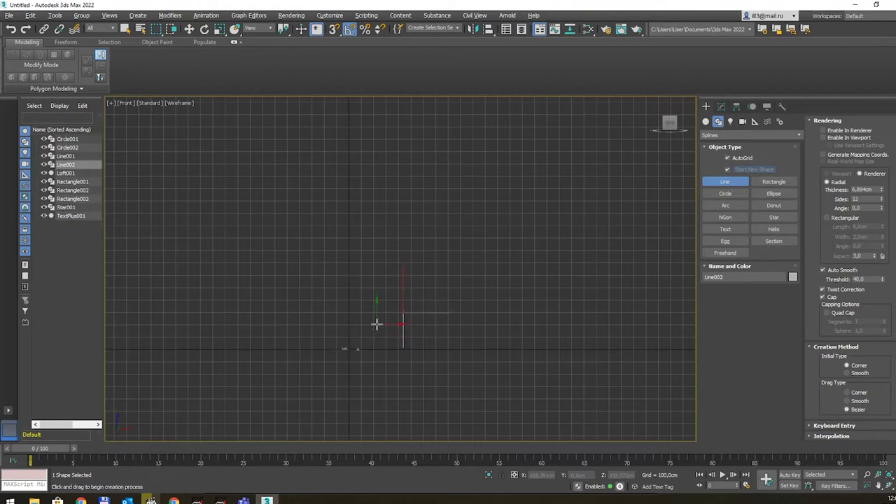
pyautogui.press('p')
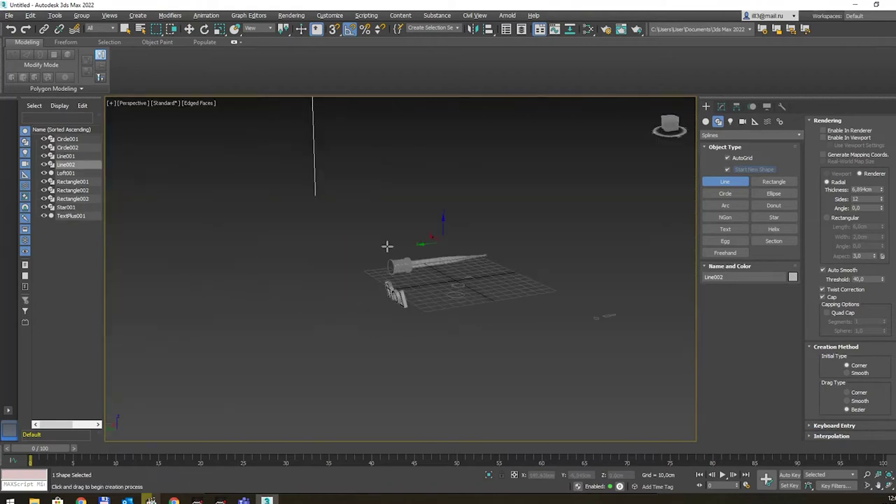
pyautogui.keyDown('alt'); pyautogui.moveTo(387, 246); pyautogui.dragTo(496, 259, button='middle'); pyautogui.keyUp('alt')
pyautogui.rightClick(563, 239)
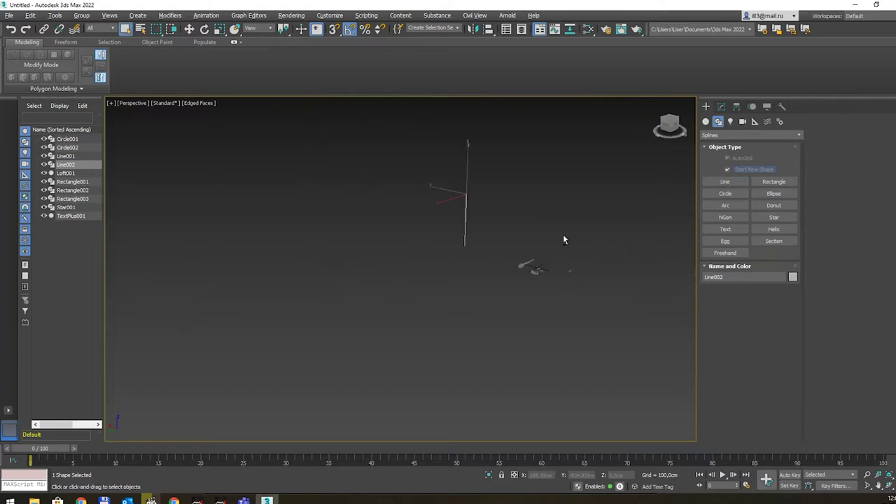
# - Move Line002 sideways along X, away from the other shapes
pyautogui.press('w')
pyautogui.keyDown('alt'); pyautogui.moveTo(498, 216); pyautogui.dragTo(522, 216, button='middle'); pyautogui.keyUp('alt')
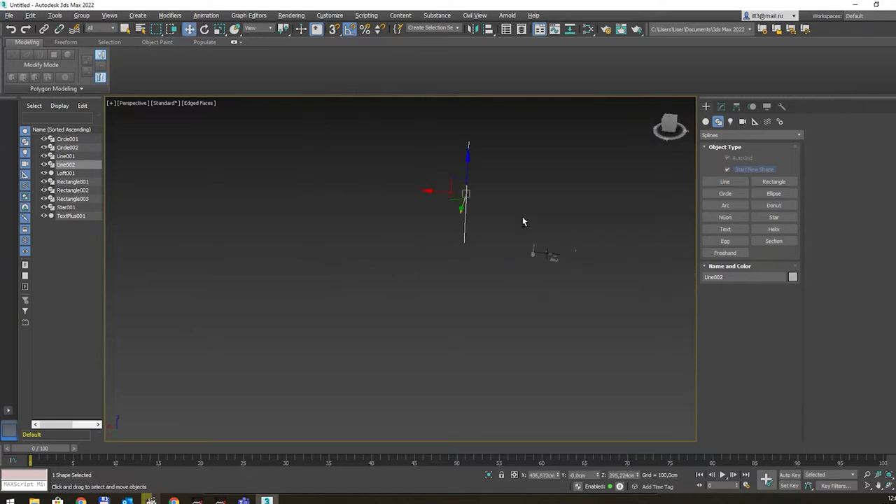
pyautogui.moveTo(438, 197); pyautogui.dragTo(586, 201)
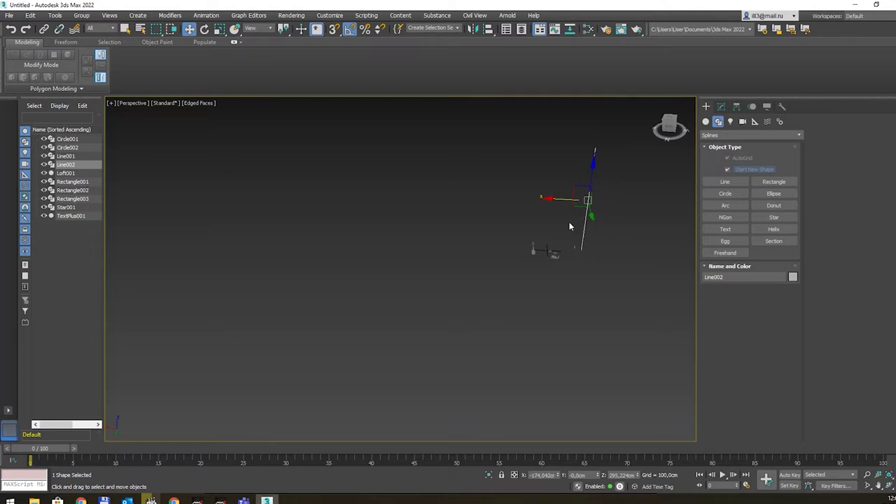
pyautogui.scroll(5, 576, 236)
pyautogui.moveTo(576, 242)
pyautogui.mouseDown(button='middle')
pyautogui.moveTo(612, 240)
pyautogui.moveTo(496, 285)
pyautogui.moveTo(504, 281)
pyautogui.mouseUp(button='middle')
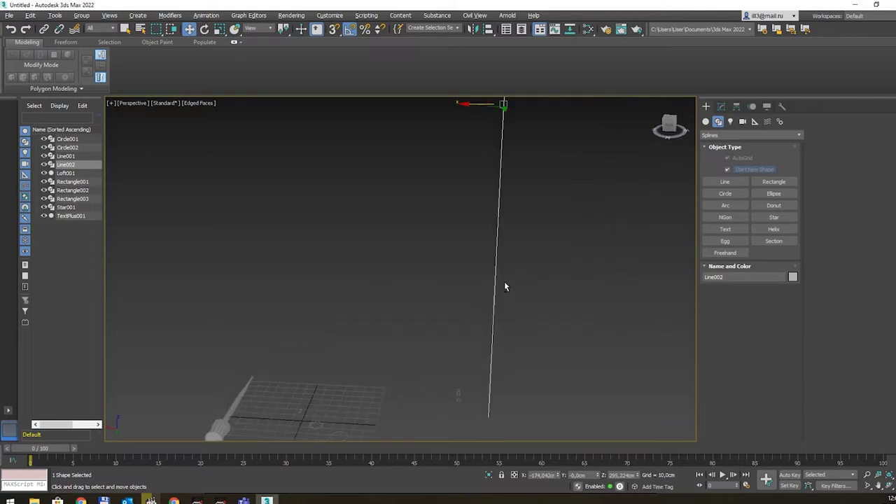
pyautogui.keyDown('alt'); pyautogui.moveTo(525, 252); pyautogui.dragTo(531, 238, button='middle'); pyautogui.keyUp('alt')
pyautogui.click(721, 106)
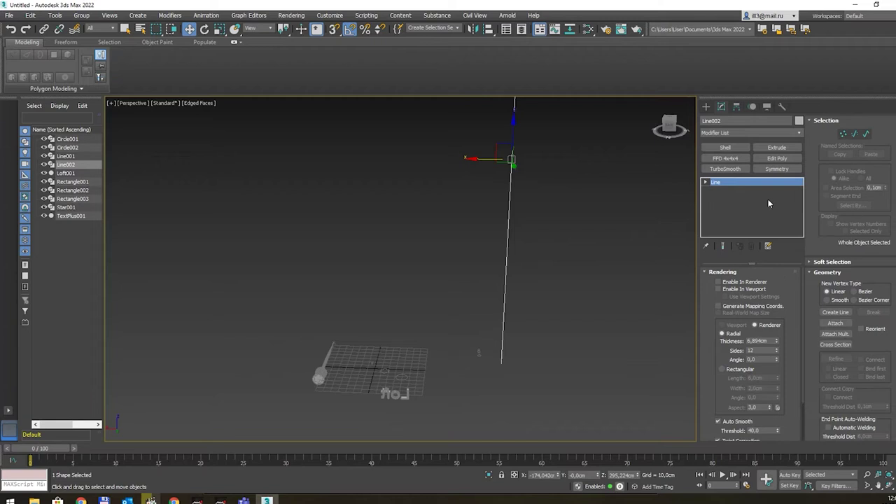
# - Pull Line002's top vertex down to shorten the line
pyautogui.click(711, 273)
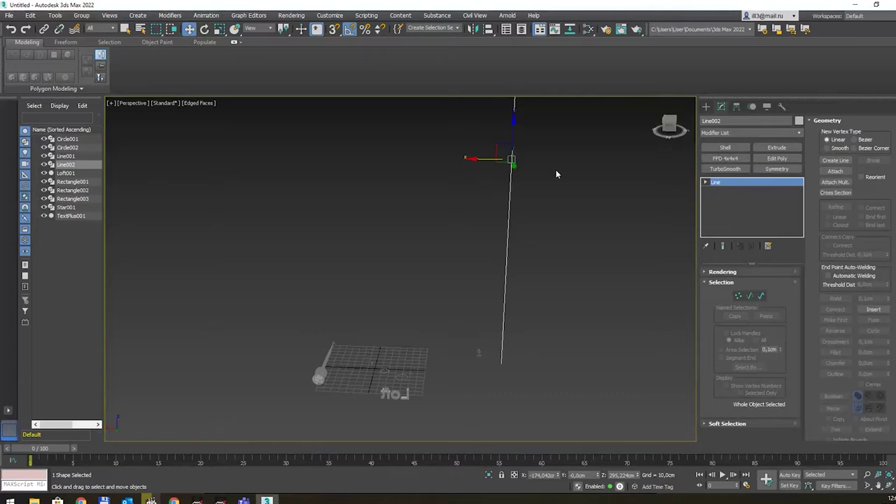
pyautogui.keyDown('alt'); pyautogui.moveTo(558, 174); pyautogui.dragTo(518, 217, button='middle'); pyautogui.keyUp('alt')
pyautogui.press('1')
pyautogui.scroll(-2, 518, 217)
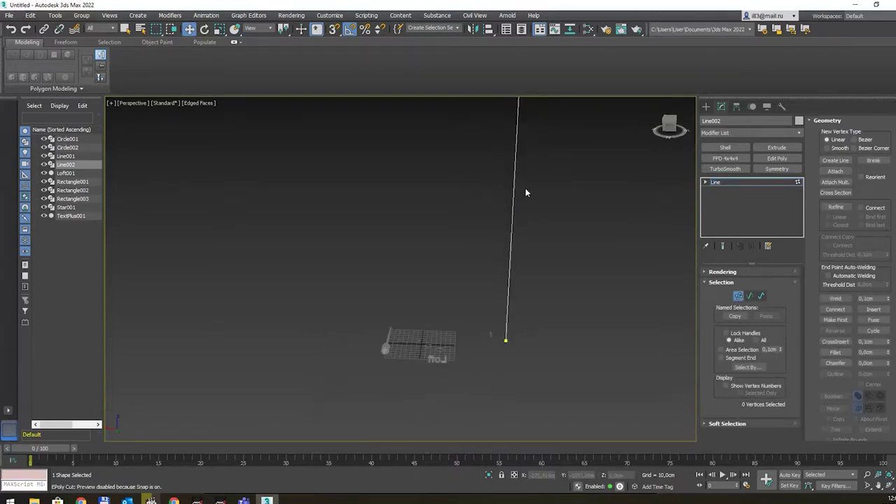
pyautogui.moveTo(490, 175); pyautogui.dragTo(490, 318)
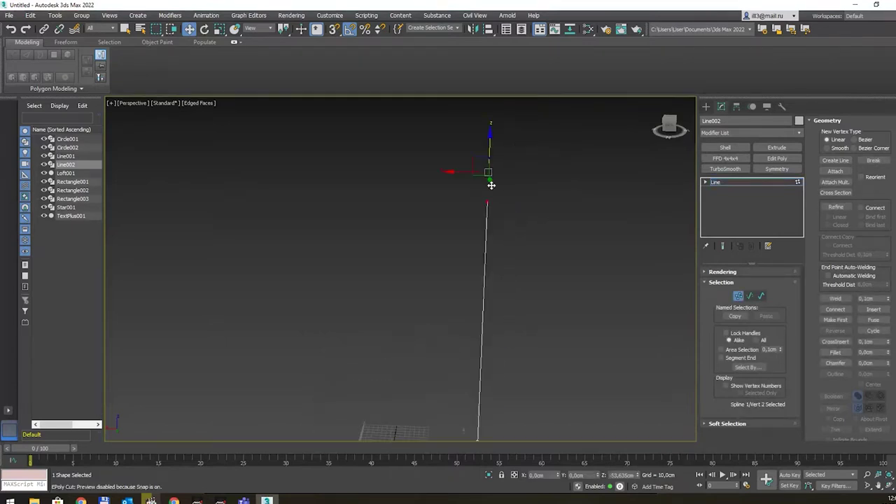
pyautogui.rightClick(491, 318)
pyautogui.scroll(-2, 499, 266)
pyautogui.moveTo(465, 191)
pyautogui.mouseDown()
pyautogui.moveTo(466, 256)
pyautogui.moveTo(439, 321)
pyautogui.mouseUp()
# - Return to object level and reselect the shortened Line002
pyautogui.scroll(2, 487, 325)
pyautogui.scroll(-1, 503, 366)
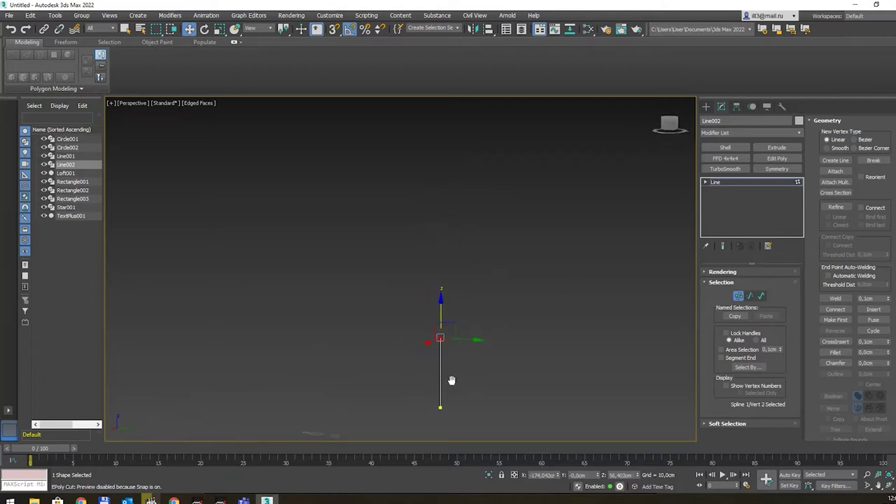
pyautogui.moveTo(451, 380)
pyautogui.keyDown('alt'); pyautogui.mouseDown(button='middle')
pyautogui.moveTo(560, 284)
pyautogui.moveTo(590, 287)
pyautogui.mouseUp(button='middle'); pyautogui.keyUp('alt')
pyautogui.press('1')
pyautogui.scroll(-1, 573, 276)
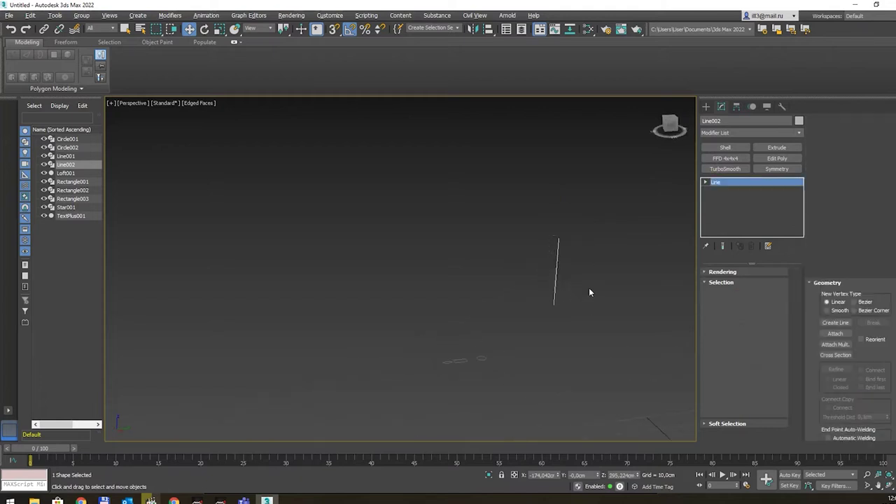
pyautogui.keyDown('alt'); pyautogui.moveTo(581, 258); pyautogui.dragTo(562, 241, button='middle'); pyautogui.keyUp('alt')
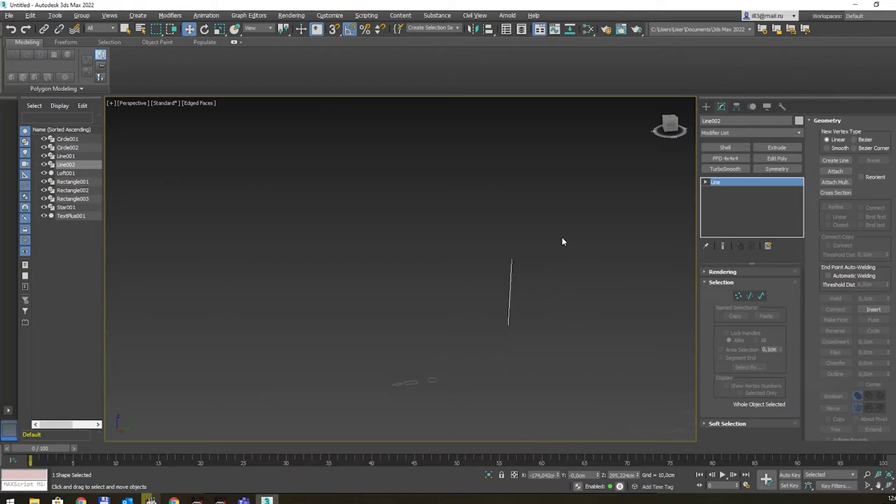
pyautogui.click(561, 241)
pyautogui.moveTo(480, 248); pyautogui.dragTo(569, 321)
pyautogui.scroll(-2, 558, 308)
pyautogui.scroll(-2, 557, 308)
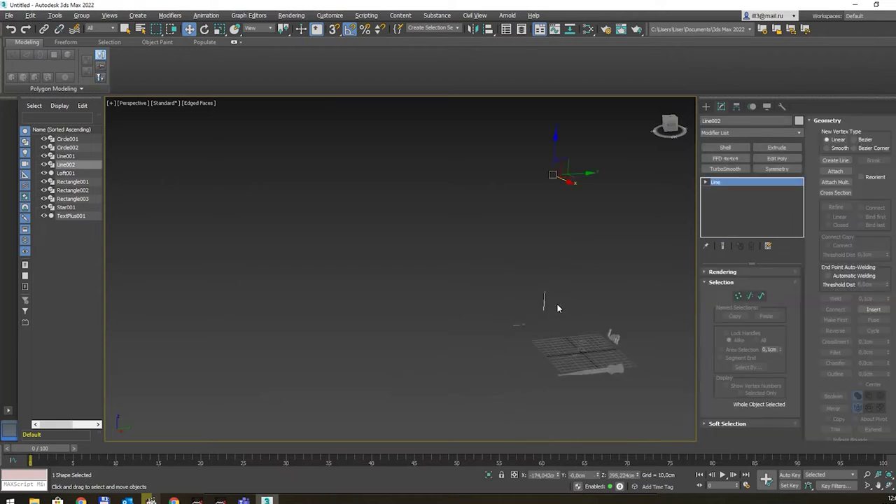
# - Use Affect Pivot Only and Center to Object to centre Line002's pivot halfway along it
pyautogui.click(736, 106)
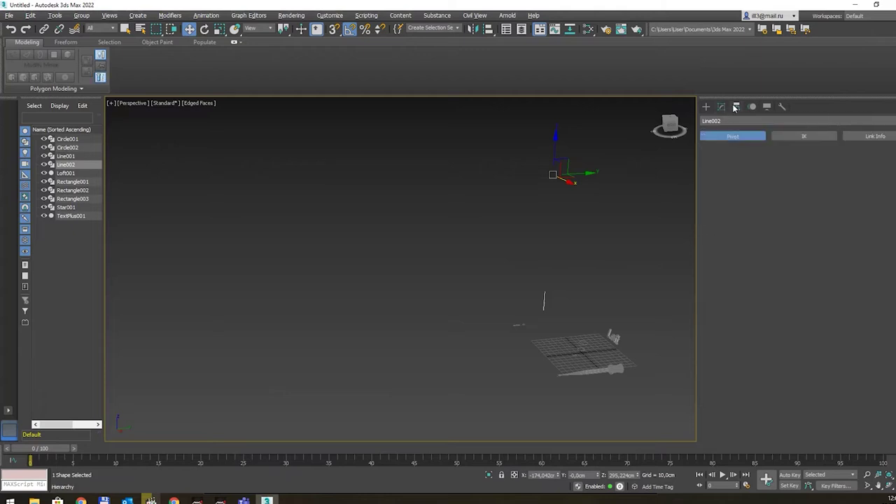
pyautogui.click(752, 185)
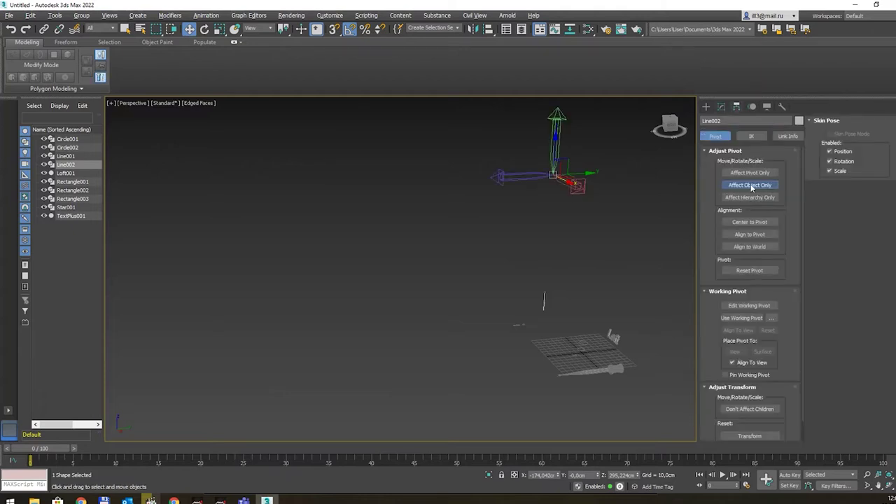
pyautogui.click(757, 224)
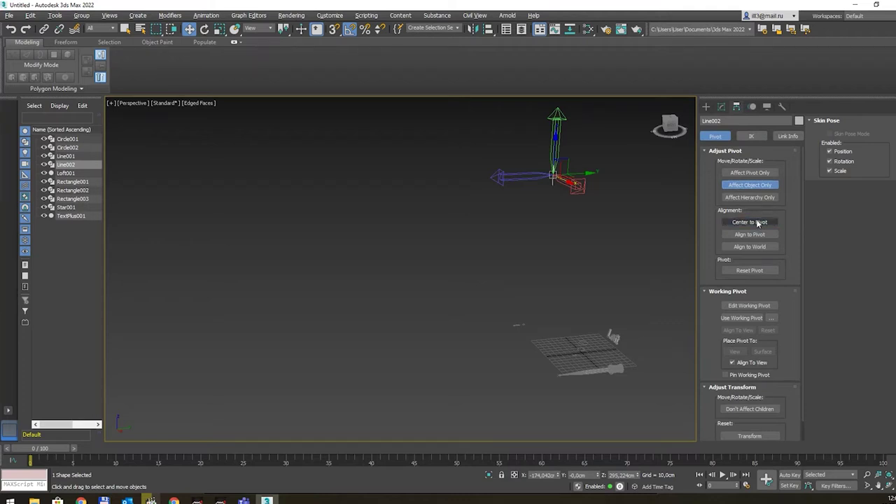
pyautogui.click(757, 223)
pyautogui.click(766, 186)
pyautogui.click(761, 173)
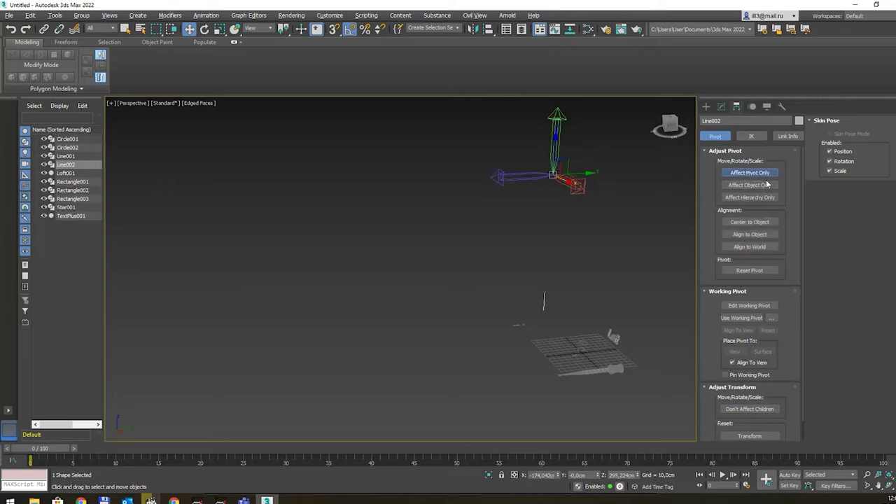
pyautogui.click(758, 223)
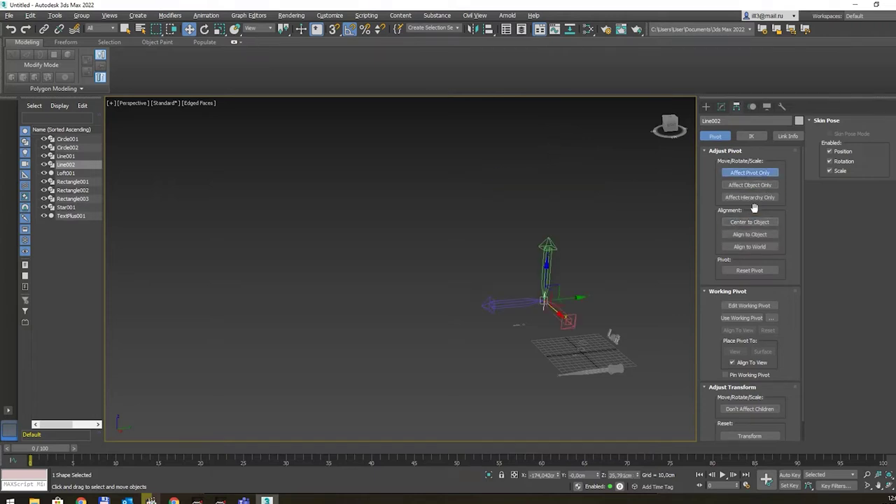
pyautogui.rightClick(658, 203)
pyautogui.click(760, 174)
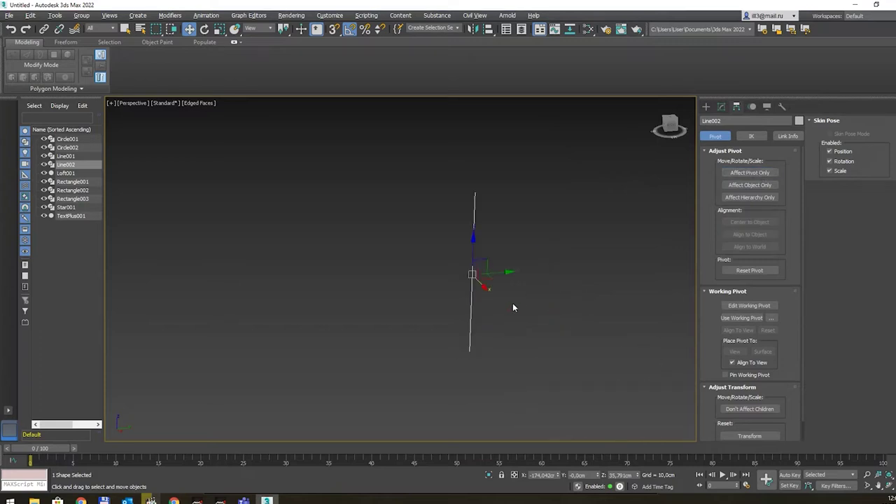
# - Shift-drag Line002 to the right to create the copy Line003, then reselect Line002
pyautogui.moveTo(513, 308)
pyautogui.keyDown('alt'); pyautogui.mouseDown(button='middle')
pyautogui.moveTo(394, 320)
pyautogui.moveTo(384, 310)
pyautogui.moveTo(424, 287)
pyautogui.mouseUp(button='middle'); pyautogui.keyUp('alt')
pyautogui.keyDown('shift'); pyautogui.moveTo(424, 287); pyautogui.dragTo(562, 283); pyautogui.keyUp('shift')
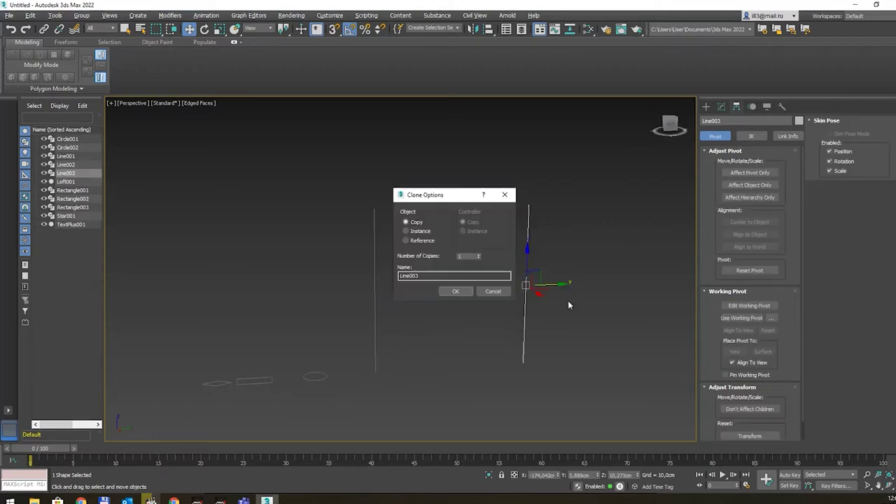
pyautogui.click(452, 293)
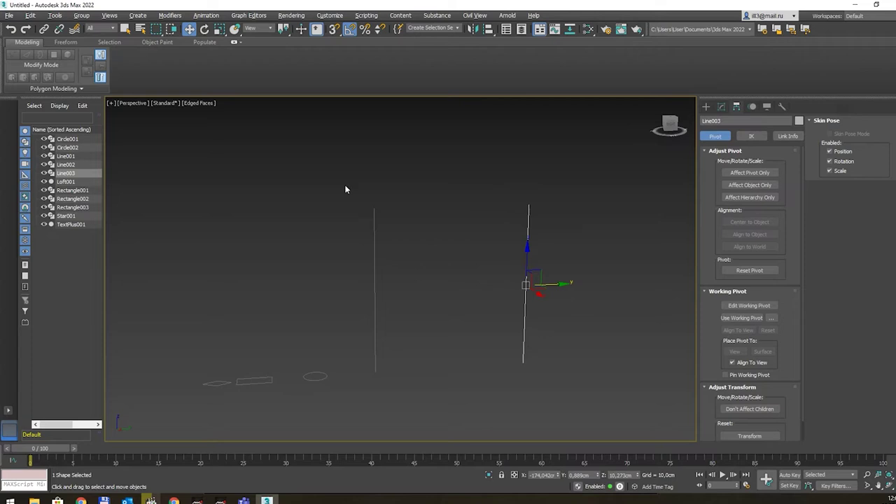
pyautogui.click(388, 258)
pyautogui.moveTo(388, 258); pyautogui.dragTo(424, 260, button='middle')
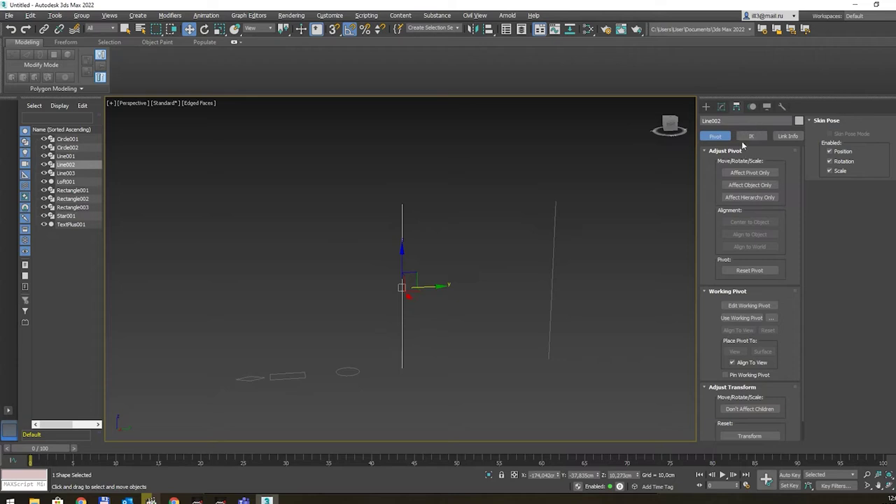
pyautogui.click(706, 107)
pyautogui.click(749, 135)
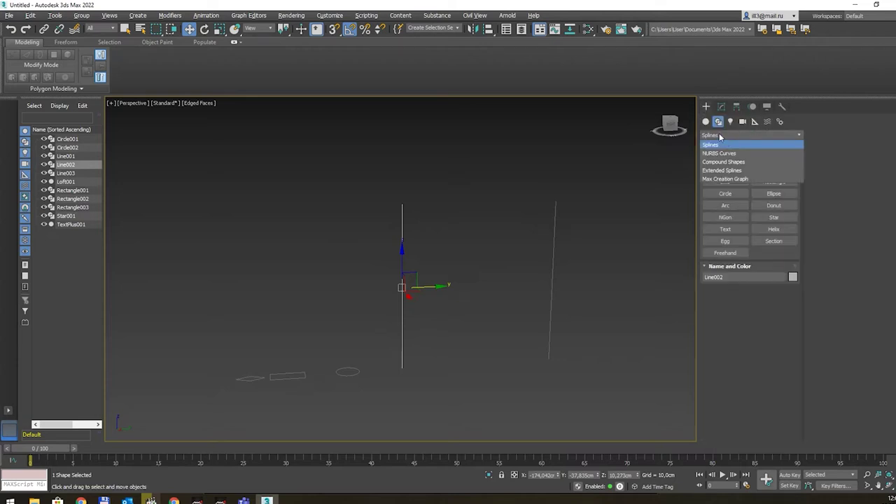
pyautogui.click(705, 121)
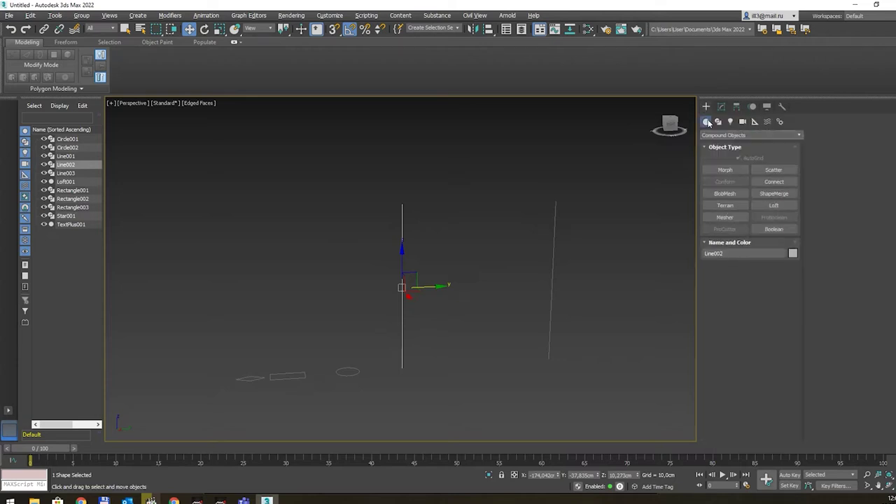
pyautogui.click(773, 205)
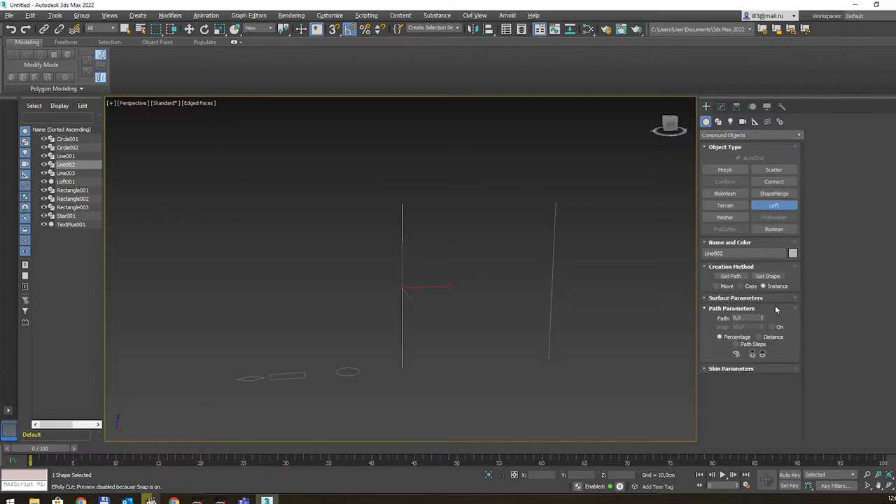
pyautogui.click(767, 276)
pyautogui.click(352, 371)
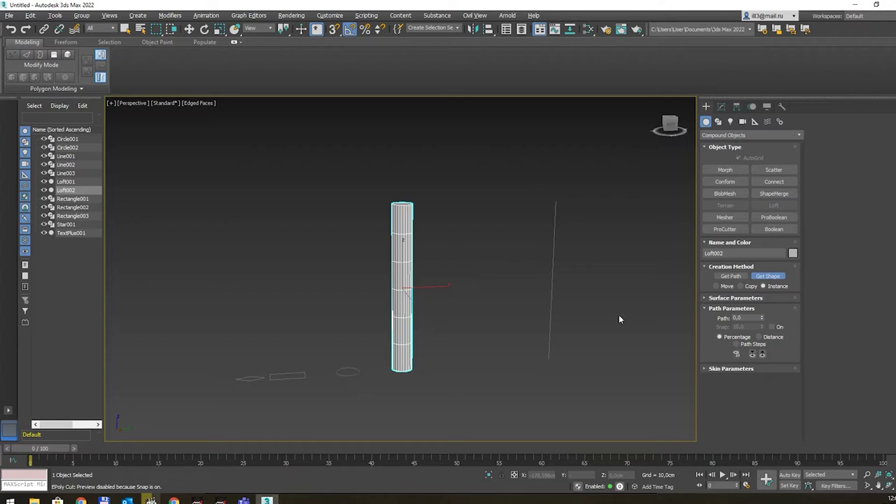
pyautogui.click(745, 318)
pyautogui.write('1')
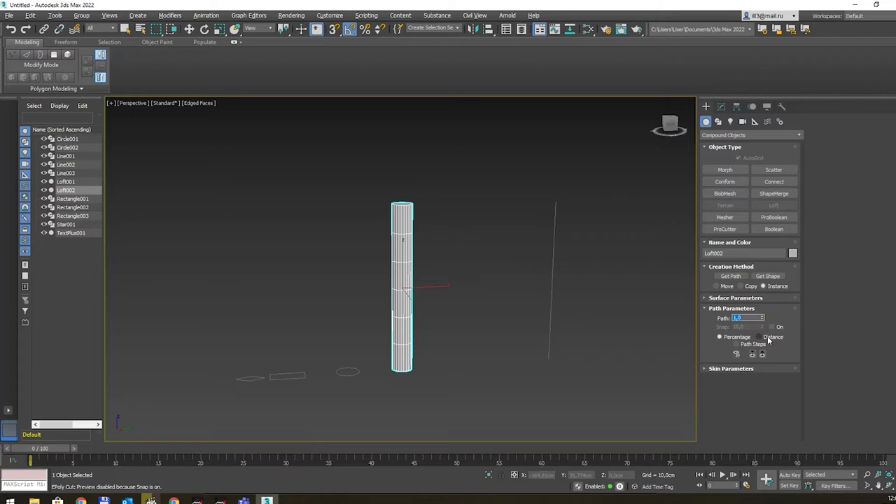
pyautogui.click(767, 276)
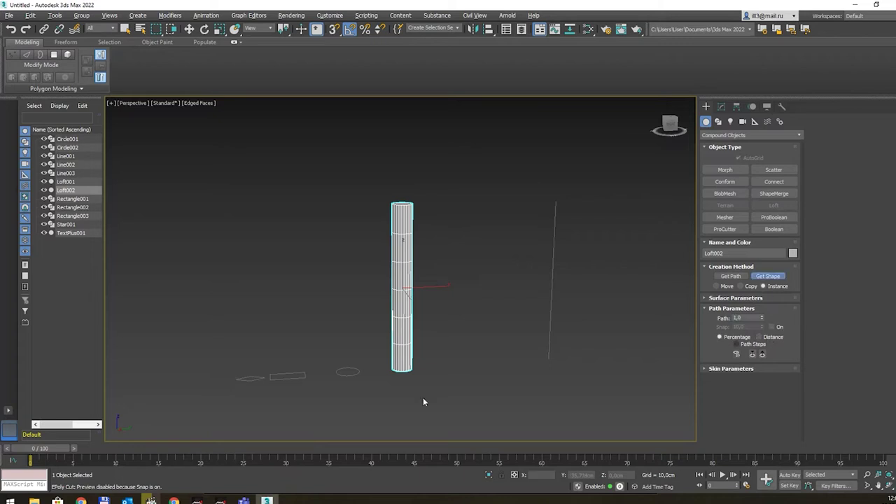
pyautogui.click(347, 373)
pyautogui.hotkey('ctrl', 'z')
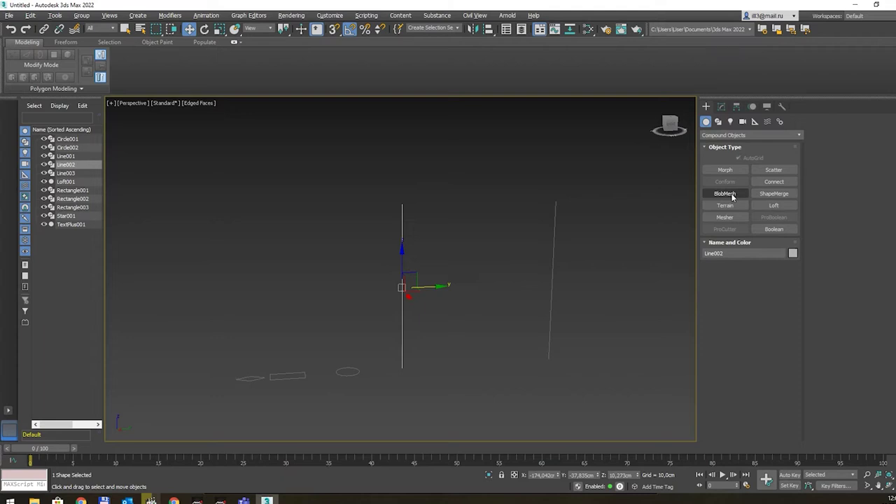
# - Loft Line002 with the rectangle as its first cross-section
pyautogui.click(774, 205)
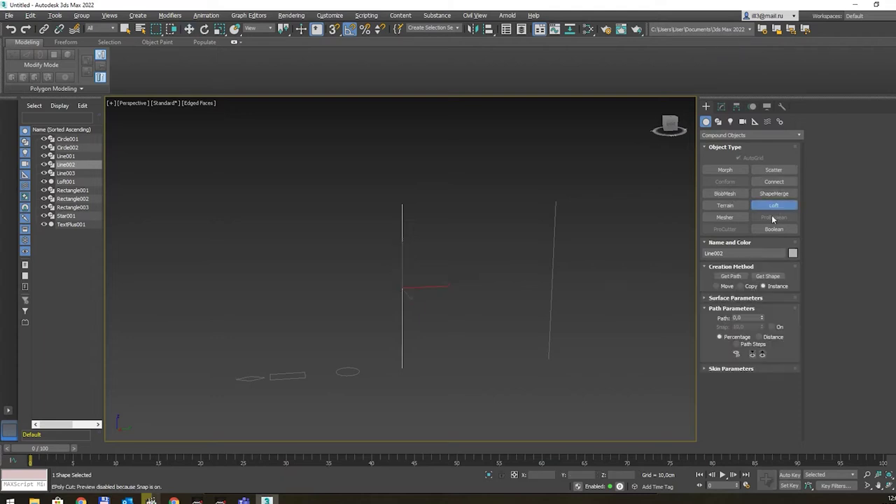
pyautogui.click(768, 276)
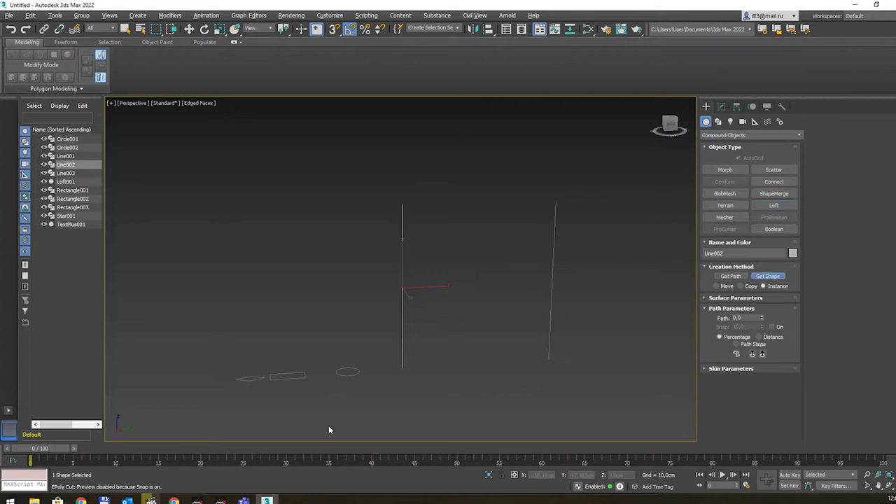
pyautogui.click(287, 376)
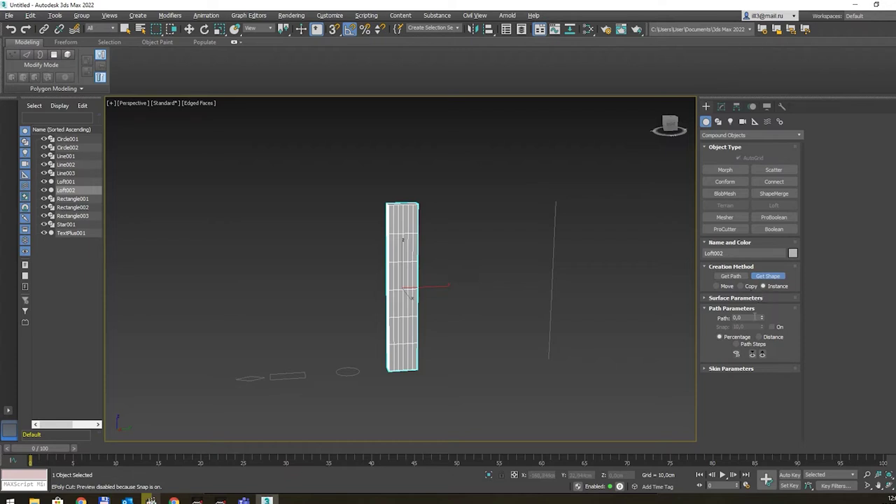
pyautogui.click(760, 315)
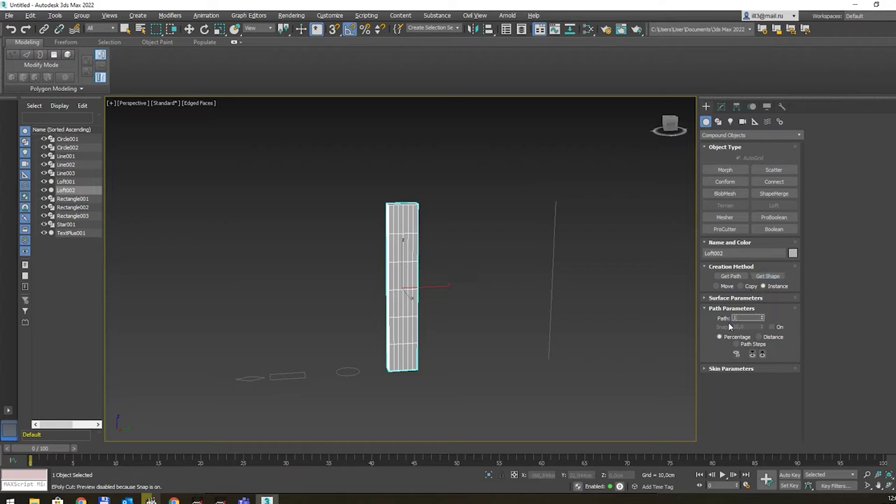
pyautogui.click(767, 276)
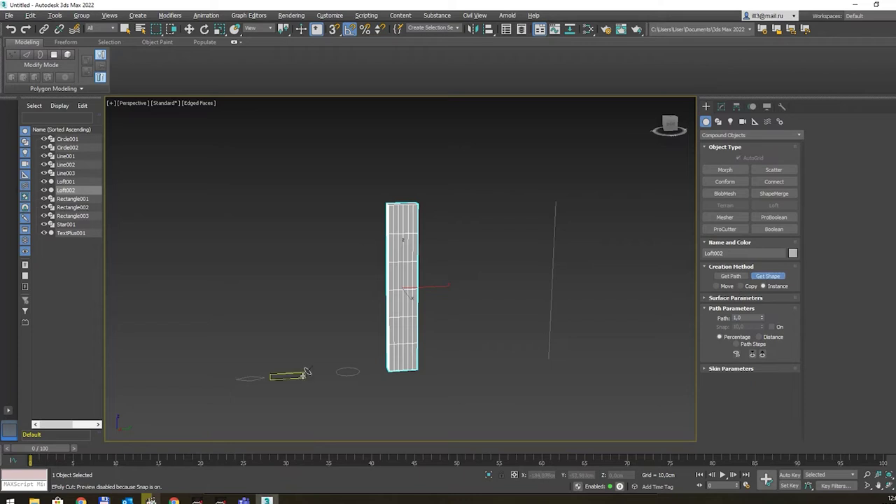
# - Add the circle section at path 1.5 and begin entering the next path value
pyautogui.scroll(3, 397, 382)
pyautogui.moveTo(369, 361); pyautogui.dragTo(441, 363, button='middle')
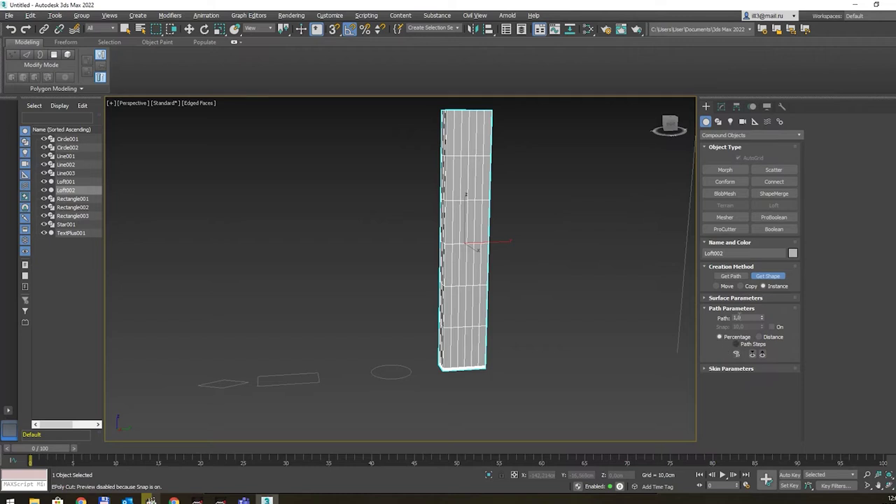
pyautogui.doubleClick(742, 317)
pyautogui.write('1,5')
pyautogui.press('Return')
pyautogui.click(778, 277)
pyautogui.click(408, 375)
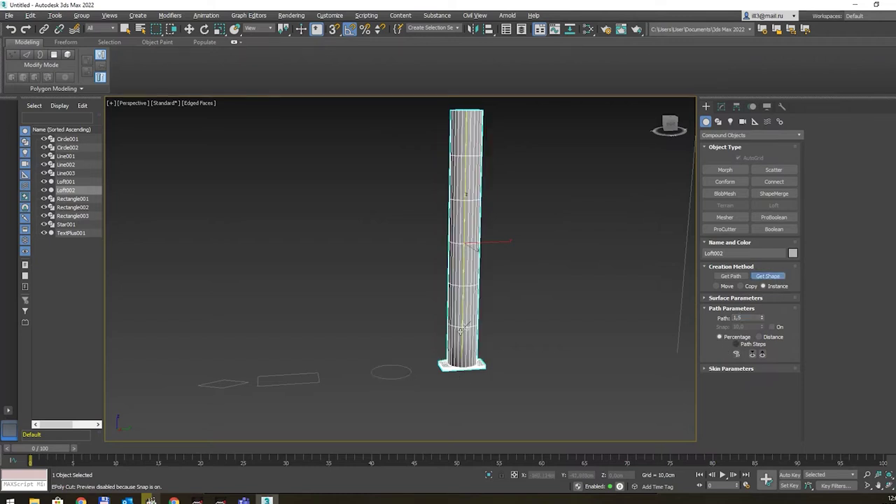
pyautogui.click(746, 318)
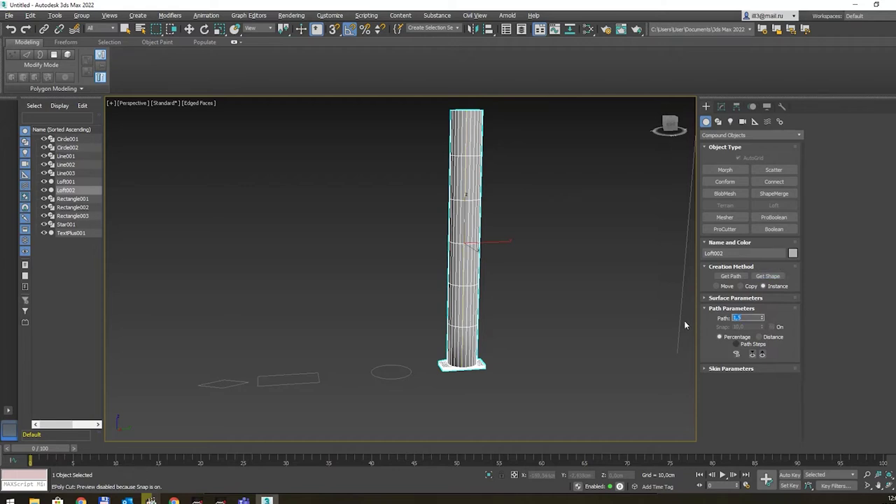
pyautogui.write('1')
# - Add circle sections at path 12 and 22 to keep the column round
pyautogui.click(768, 277)
pyautogui.click(292, 379)
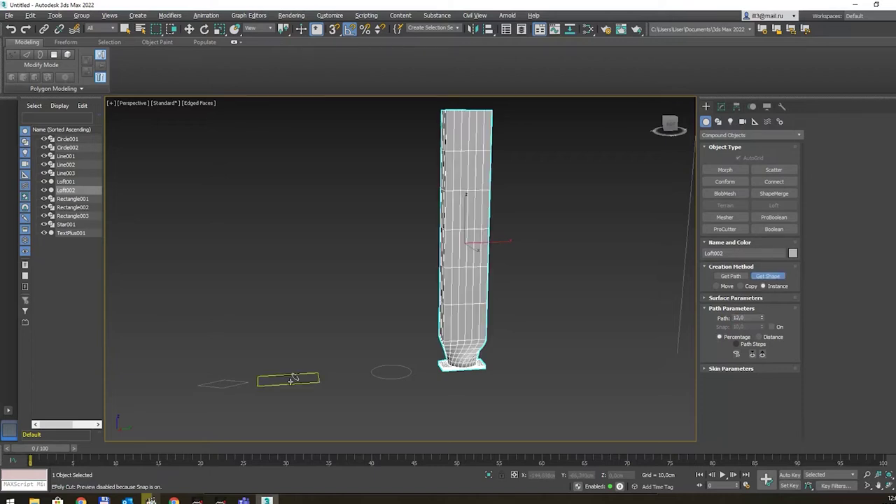
pyautogui.click(405, 377)
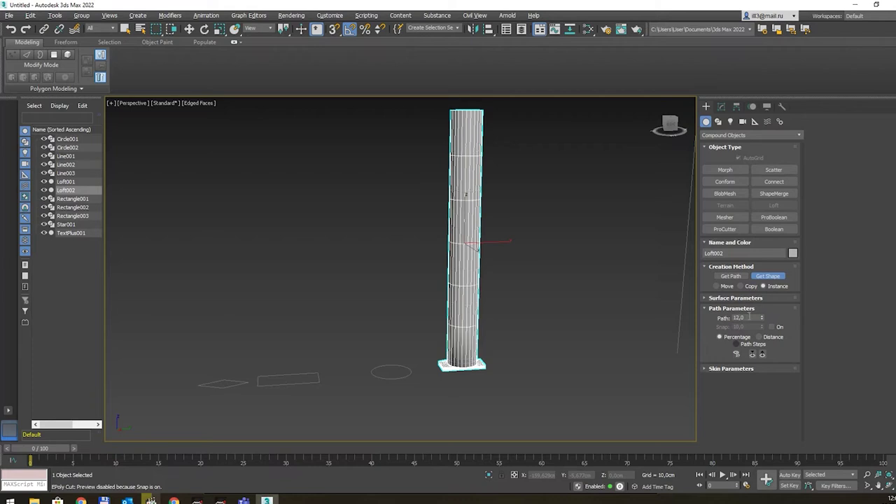
pyautogui.doubleClick(742, 317)
pyautogui.write('22')
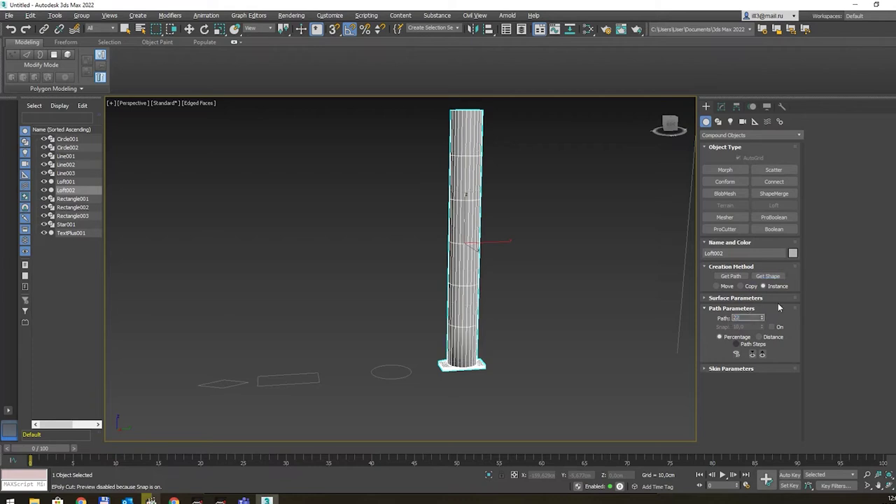
pyautogui.click(767, 276)
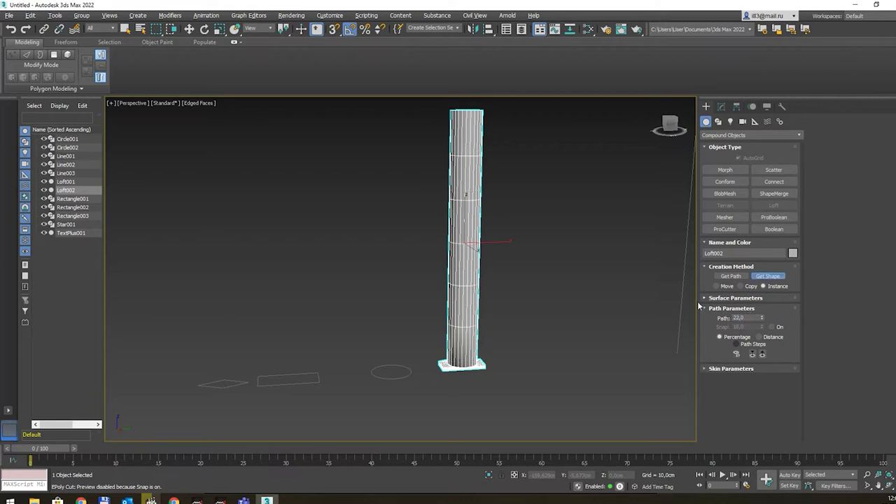
pyautogui.click(395, 378)
# - Place rectangle sections at path 22.5 and 23 to start the wide slab
pyautogui.doubleClick(742, 317)
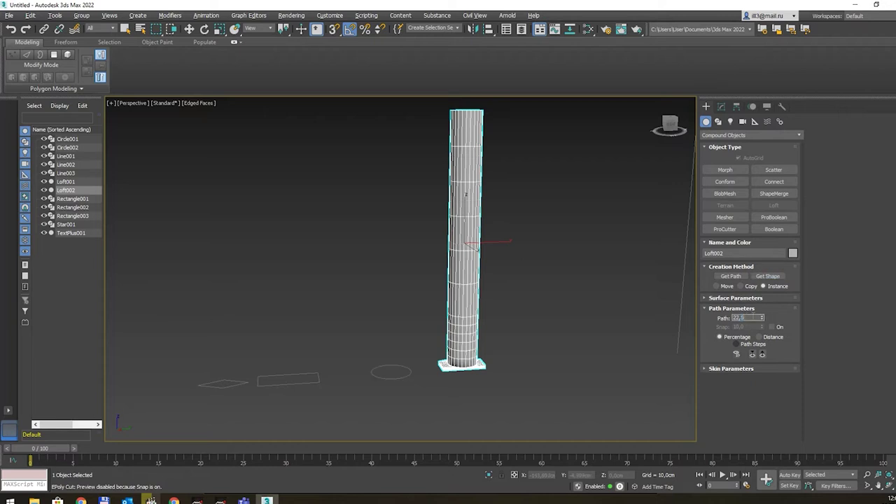
pyautogui.write('22,5')
pyautogui.click(769, 276)
pyautogui.click(307, 381)
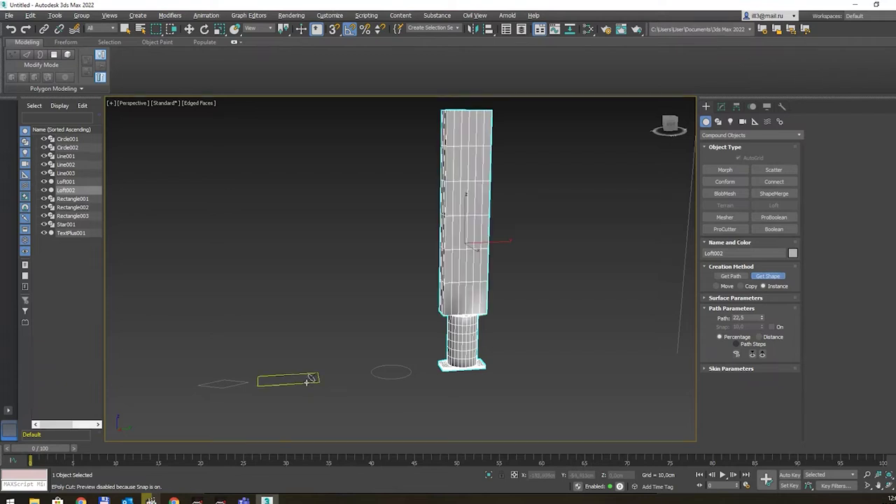
pyautogui.click(747, 317)
pyautogui.write('23')
pyautogui.press('Return')
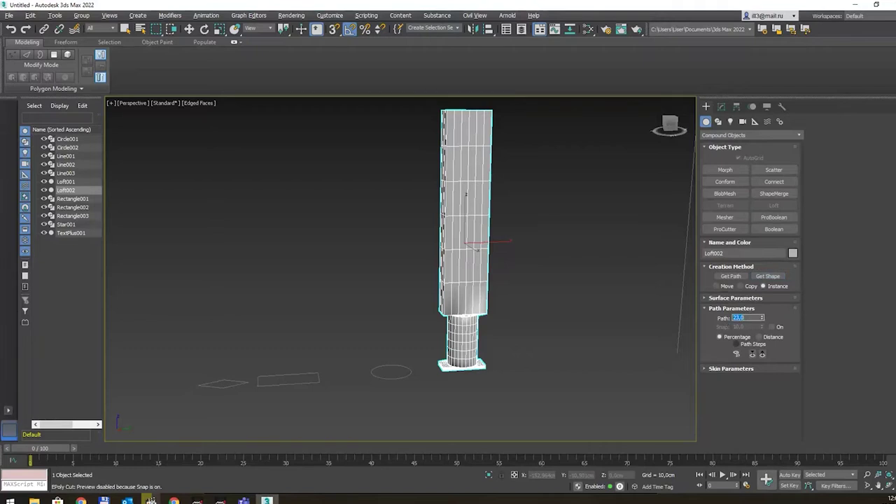
pyautogui.click(768, 275)
pyautogui.click(316, 380)
# - End the slab with a rectangle at path 24, then add a slimmer shape above
pyautogui.click(743, 317)
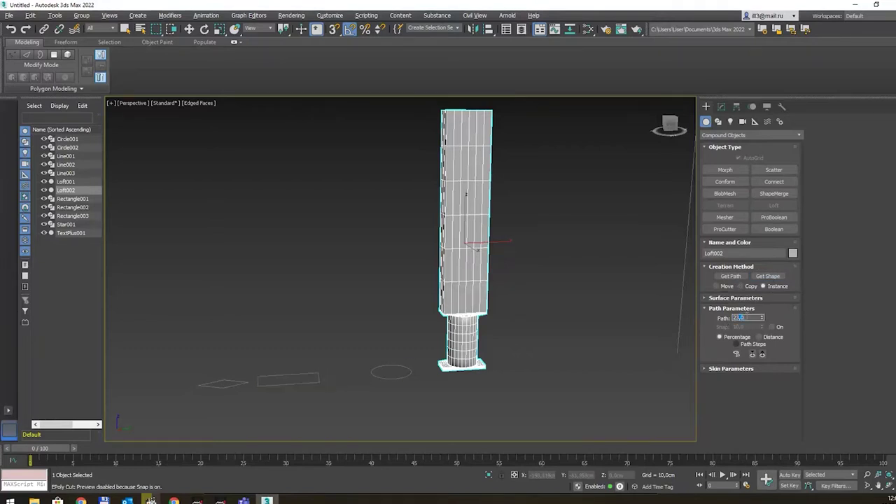
pyautogui.write('235')
pyautogui.click(768, 276)
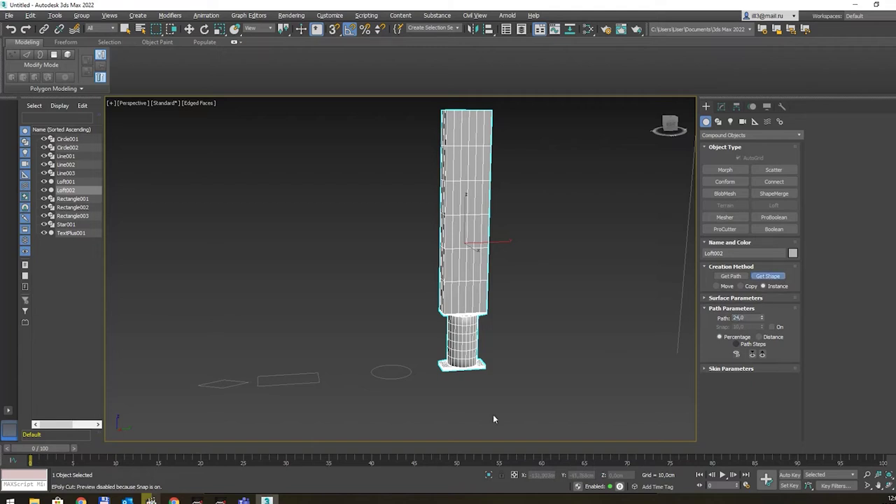
pyautogui.click(312, 380)
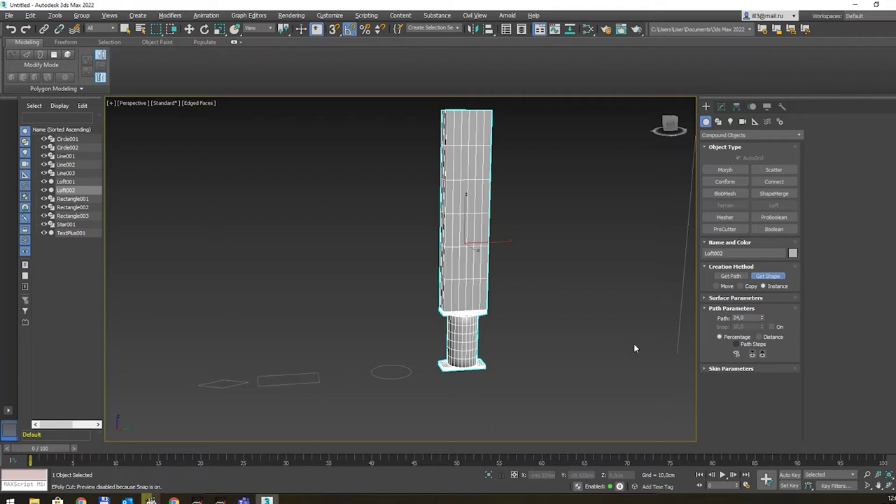
pyautogui.click(746, 318)
pyautogui.write('24,5')
pyautogui.click(767, 277)
pyautogui.click(239, 381)
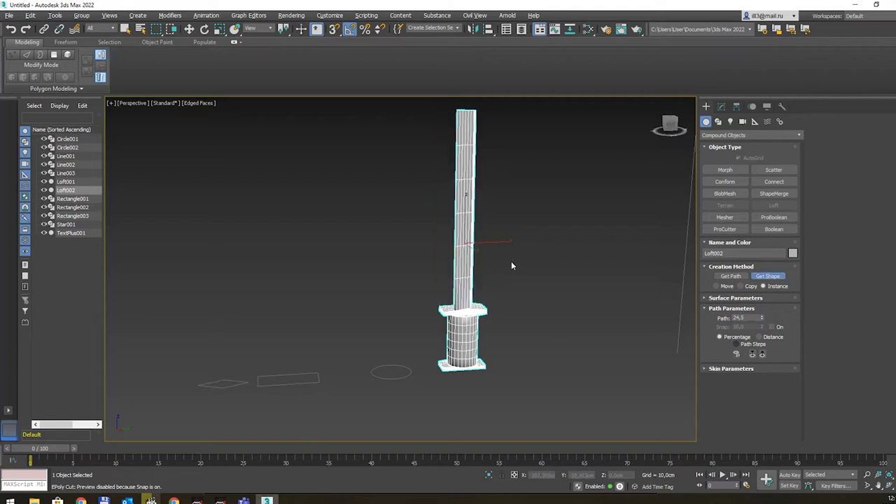
# - Orbit and zoom around the loft to inspect the flat slab and round column section
pyautogui.moveTo(511, 266)
pyautogui.keyDown('alt'); pyautogui.mouseDown(button='middle')
pyautogui.moveTo(489, 277)
pyautogui.moveTo(499, 274)
pyautogui.mouseUp(button='middle'); pyautogui.keyUp('alt')
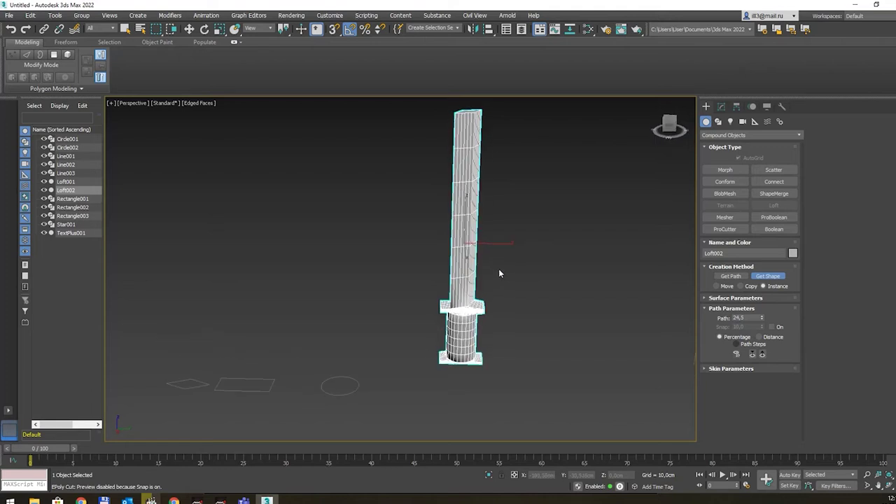
pyautogui.scroll(3, 458, 308)
pyautogui.scroll(2, 454, 310)
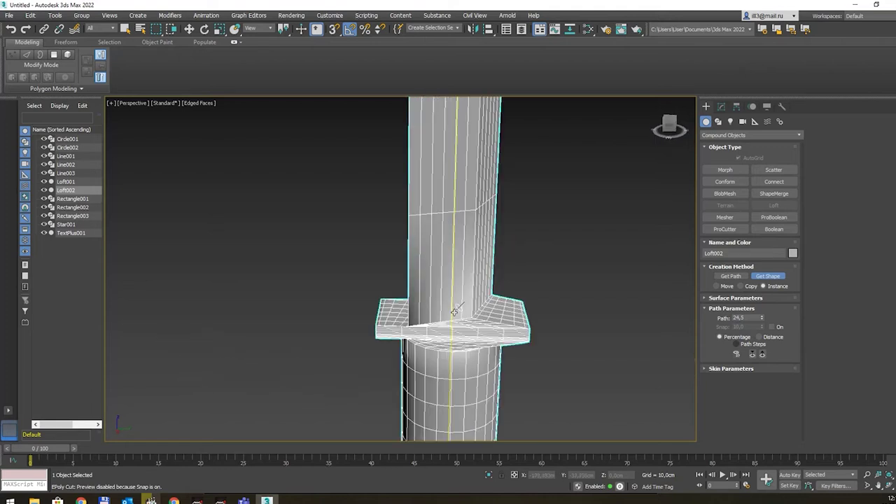
pyautogui.scroll(2, 455, 311)
pyautogui.moveTo(455, 311); pyautogui.dragTo(490, 265, button='middle')
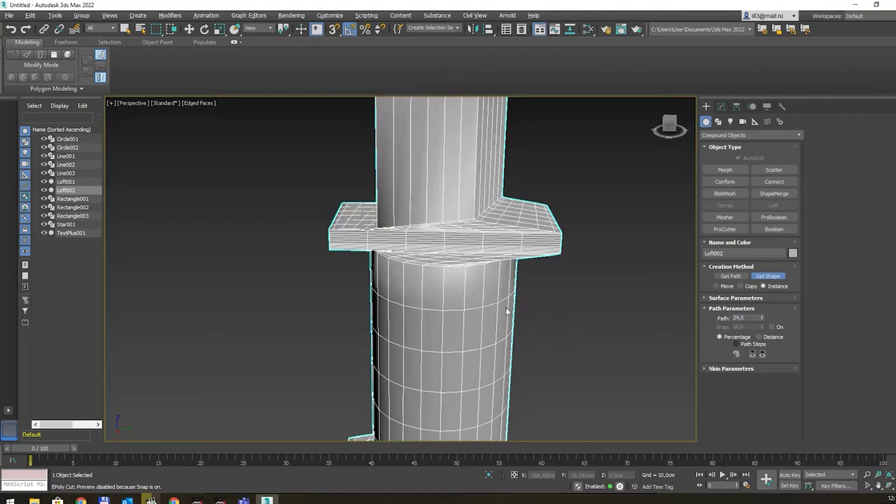
pyautogui.moveTo(507, 311)
pyautogui.keyDown('alt'); pyautogui.mouseDown(button='middle')
pyautogui.moveTo(506, 287)
pyautogui.moveTo(507, 297)
pyautogui.moveTo(523, 272)
pyautogui.moveTo(508, 310)
pyautogui.mouseUp(button='middle'); pyautogui.keyUp('alt')
pyautogui.scroll(-2, 507, 297)
pyautogui.scroll(-2, 508, 301)
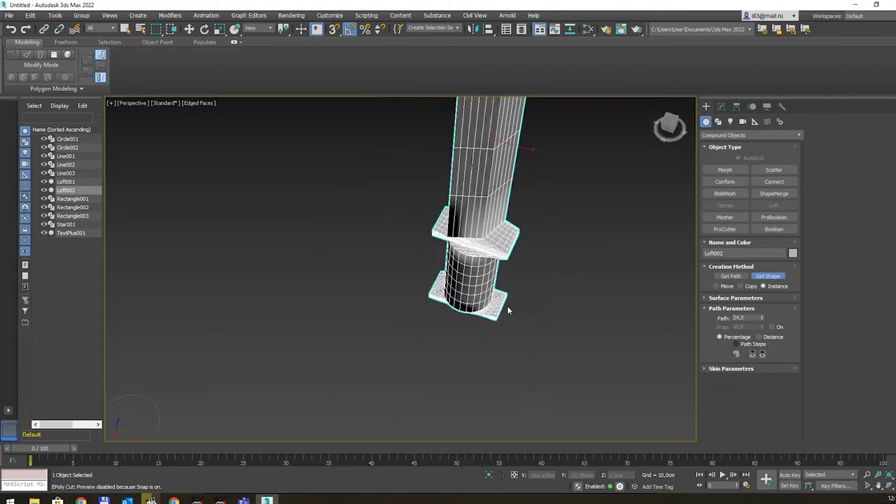
pyautogui.scroll(3, 508, 310)
pyautogui.scroll(2, 502, 305)
pyautogui.scroll(2, 490, 290)
pyautogui.scroll(-1, 473, 275)
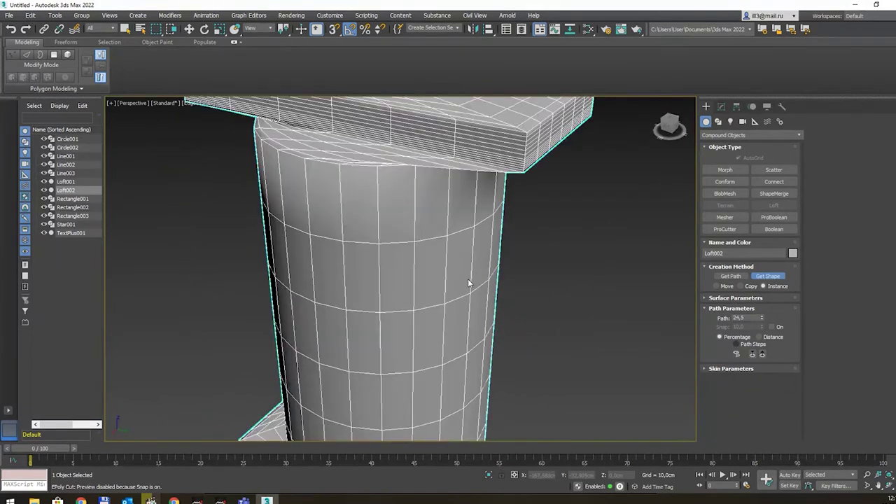
pyautogui.scroll(-2, 469, 283)
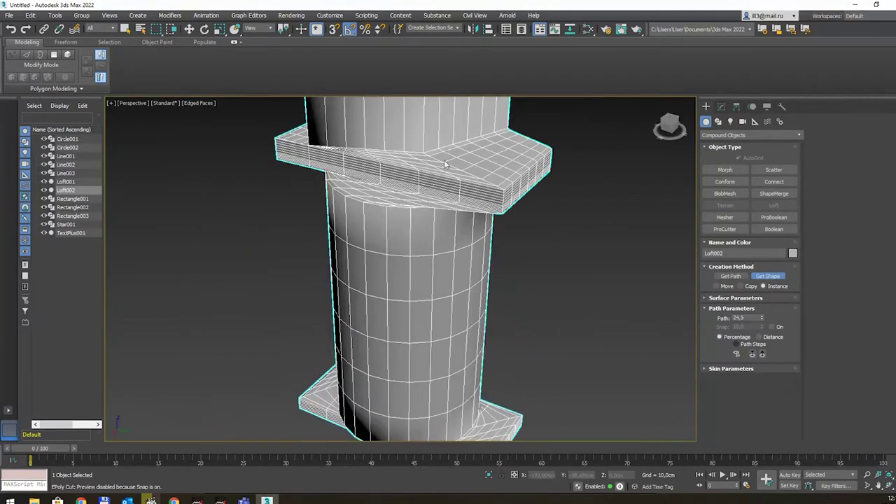
pyautogui.scroll(-2, 445, 163)
# - Orbit to look over the column's top, then tilt and zoom toward the ground shapes
pyautogui.moveTo(430, 240)
pyautogui.keyDown('alt'); pyautogui.mouseDown(button='middle')
pyautogui.moveTo(385, 252)
pyautogui.moveTo(509, 270)
pyautogui.mouseUp(button='middle'); pyautogui.keyUp('alt')
pyautogui.scroll(-2, 386, 267)
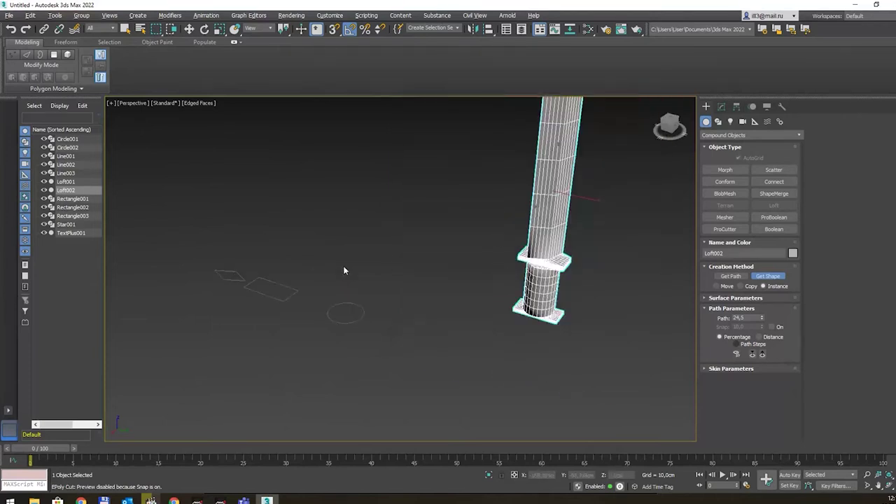
pyautogui.keyDown('alt'); pyautogui.moveTo(343, 268); pyautogui.dragTo(368, 261, button='middle'); pyautogui.keyUp('alt')
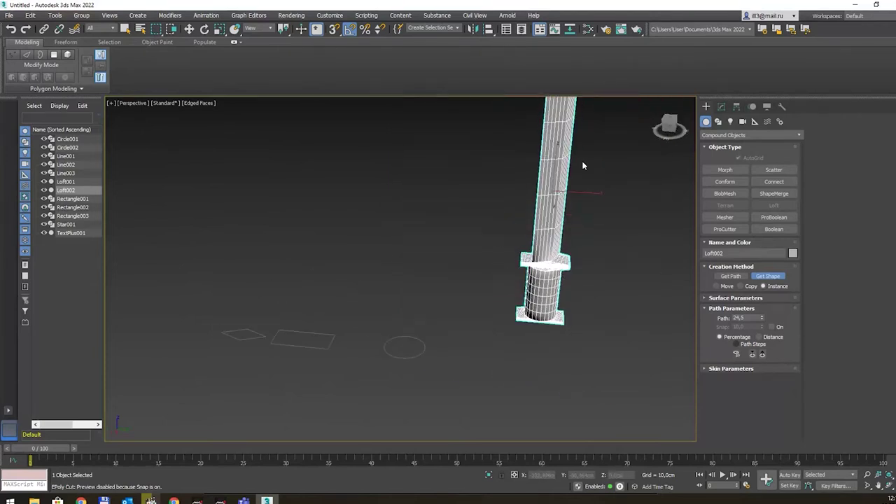
pyautogui.moveTo(582, 165)
pyautogui.keyDown('alt'); pyautogui.mouseDown(button='middle')
pyautogui.moveTo(552, 214)
pyautogui.moveTo(516, 326)
pyautogui.mouseUp(button='middle'); pyautogui.keyUp('alt')
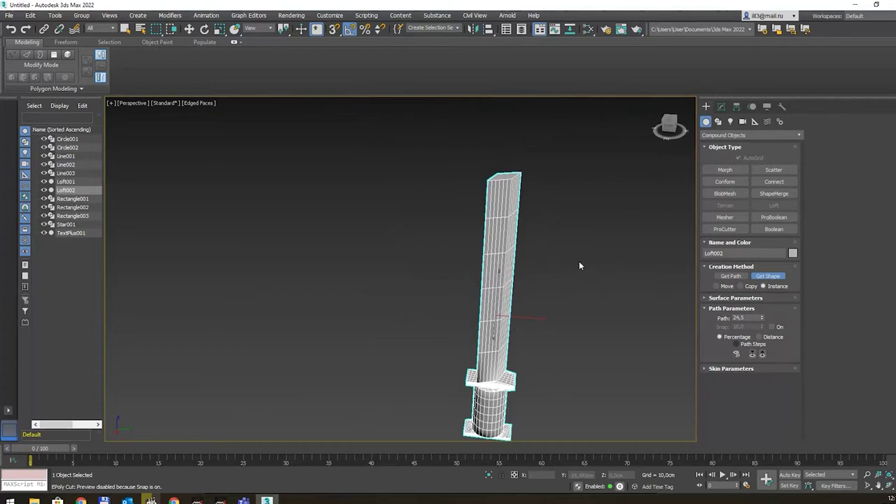
pyautogui.moveTo(551, 293)
pyautogui.keyDown('alt'); pyautogui.mouseDown(button='middle')
pyautogui.moveTo(538, 194)
pyautogui.moveTo(531, 263)
pyautogui.mouseUp(button='middle'); pyautogui.keyUp('alt')
pyautogui.keyDown('alt'); pyautogui.moveTo(514, 296); pyautogui.dragTo(654, 180, button='middle'); pyautogui.keyUp('alt')
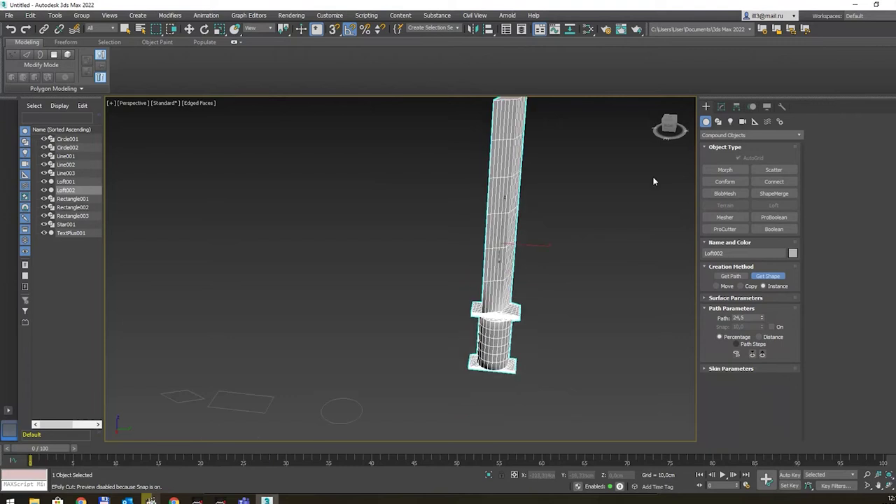
pyautogui.keyDown('alt'); pyautogui.moveTo(401, 348); pyautogui.dragTo(389, 326, button='middle'); pyautogui.keyUp('alt')
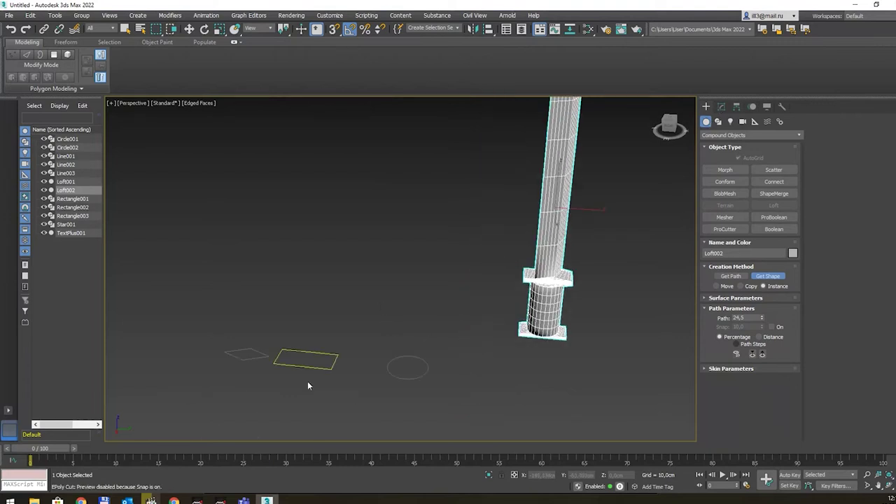
pyautogui.scroll(2, 299, 376)
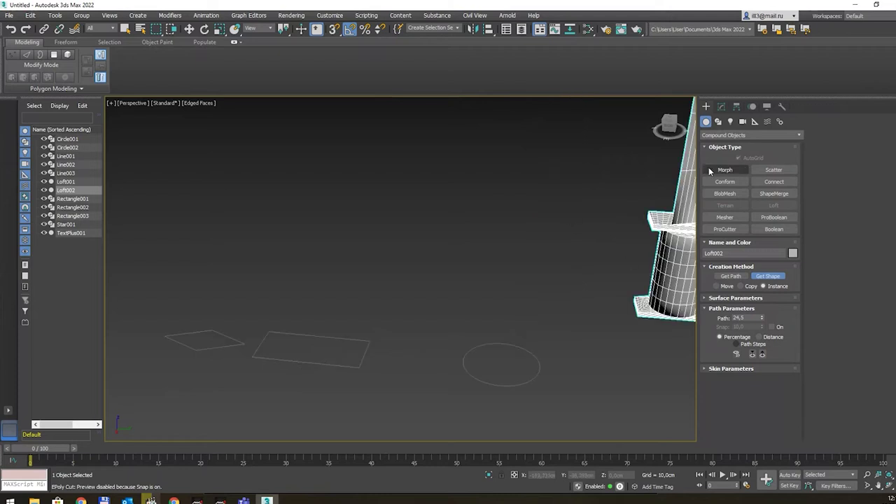
# - Select Circle002 and divide its four segments, giving the circle eight vertices
pyautogui.press('w')
pyautogui.click(462, 359)
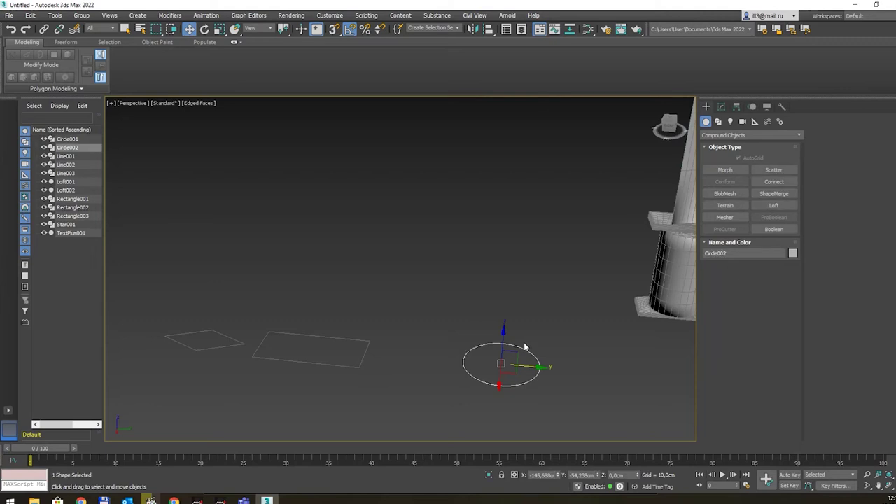
pyautogui.keyDown('alt'); pyautogui.moveTo(535, 328); pyautogui.dragTo(488, 349, button='middle'); pyautogui.keyUp('alt')
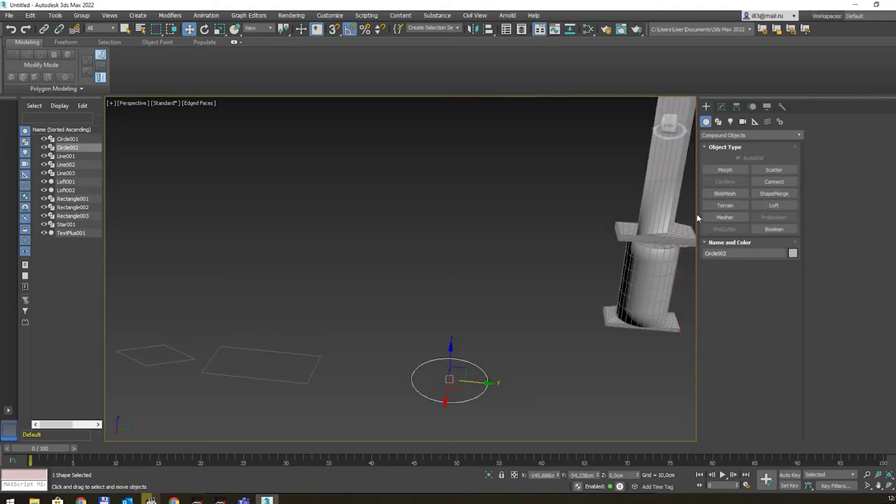
pyautogui.click(718, 107)
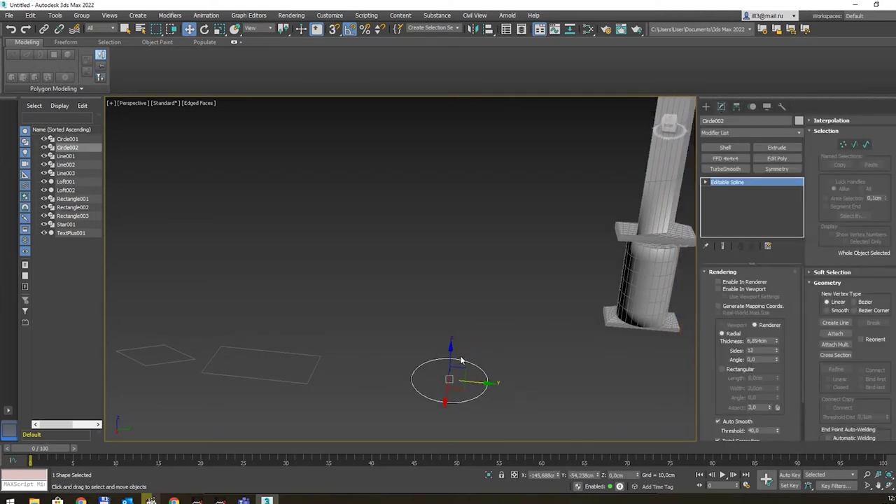
pyautogui.press('1')
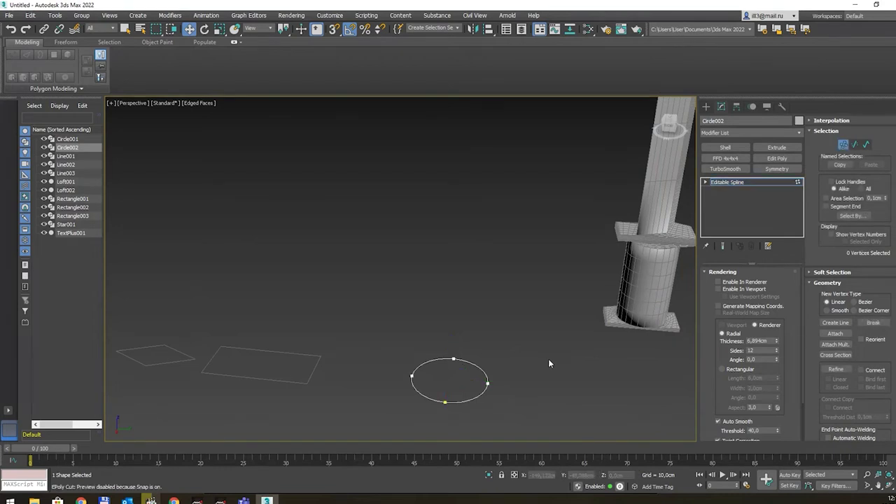
pyautogui.moveTo(412, 357); pyautogui.dragTo(507, 425)
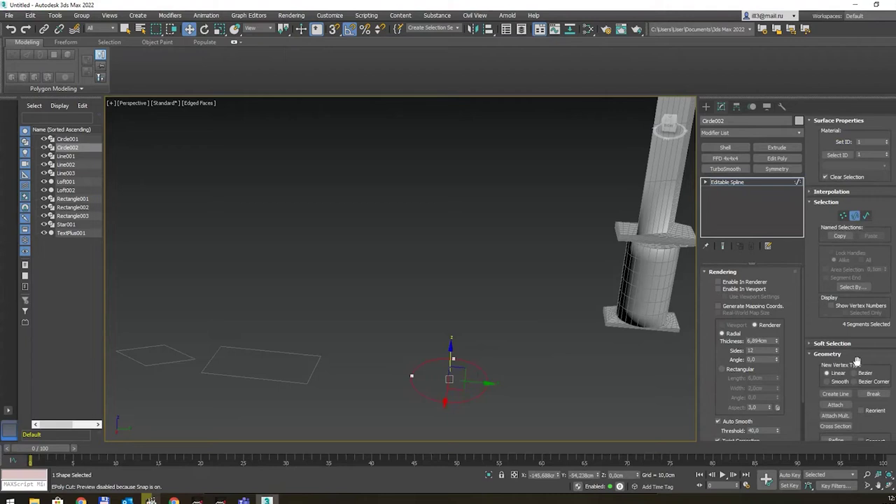
pyautogui.moveTo(881, 362); pyautogui.dragTo(872, 255)
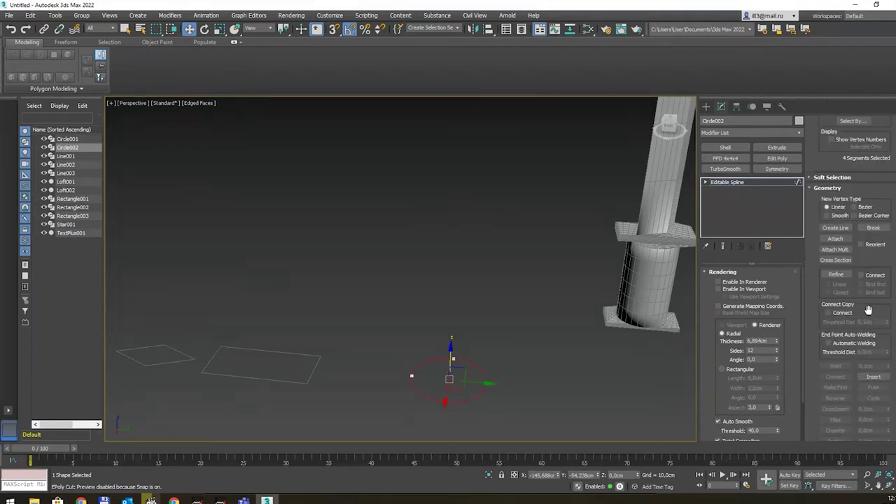
pyautogui.scroll(-2, 871, 279)
pyautogui.scroll(-4, 871, 315)
pyautogui.scroll(-4, 869, 343)
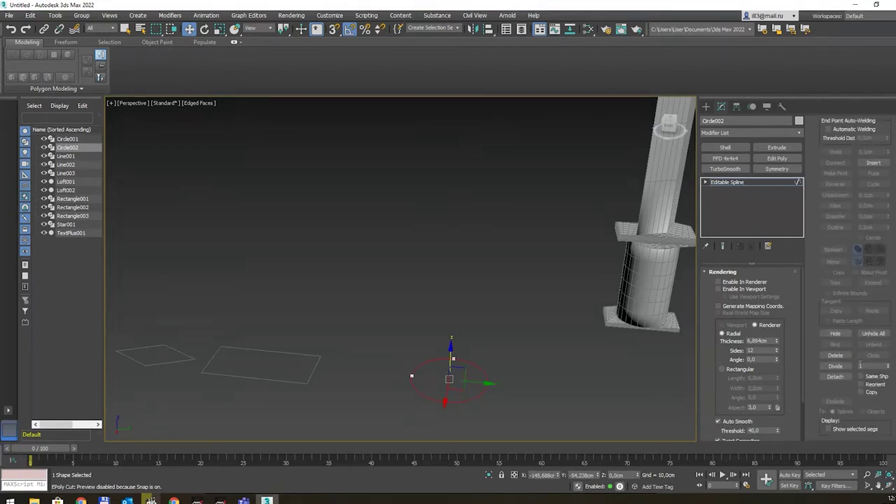
pyautogui.press('1')
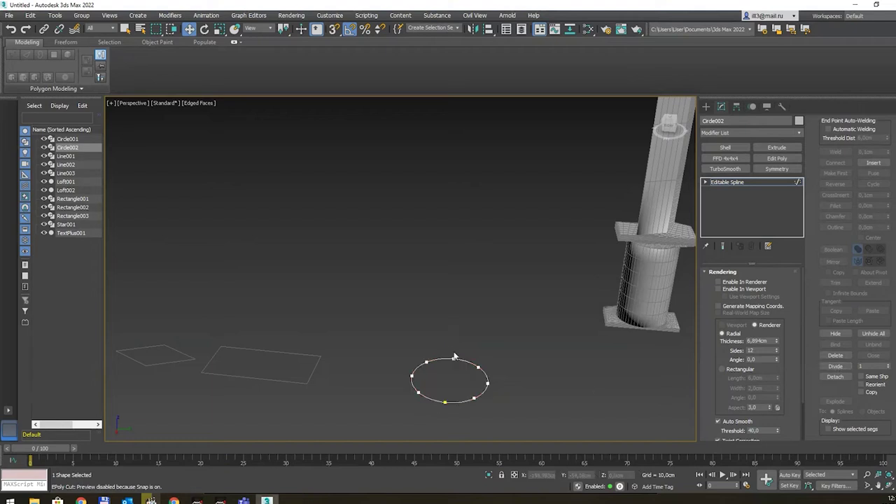
# - Make the circle's top vertex its first vertex
pyautogui.click(451, 360)
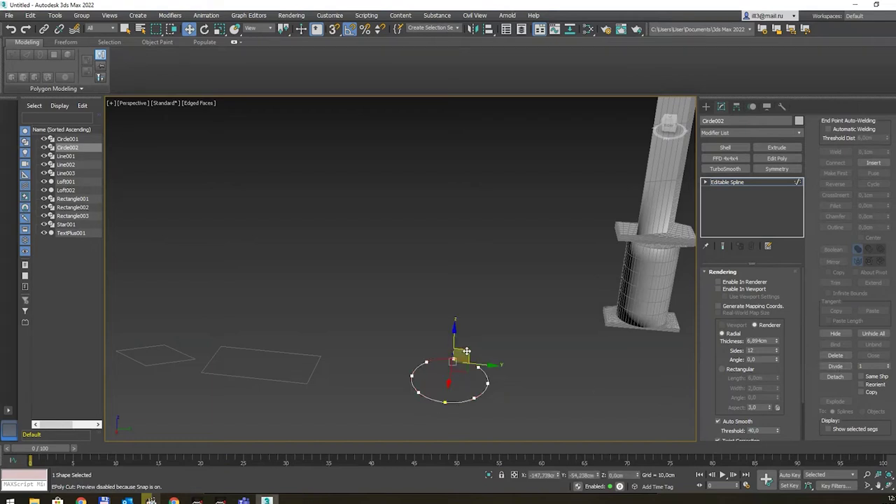
pyautogui.scroll(2, 854, 315)
pyautogui.scroll(4, 856, 368)
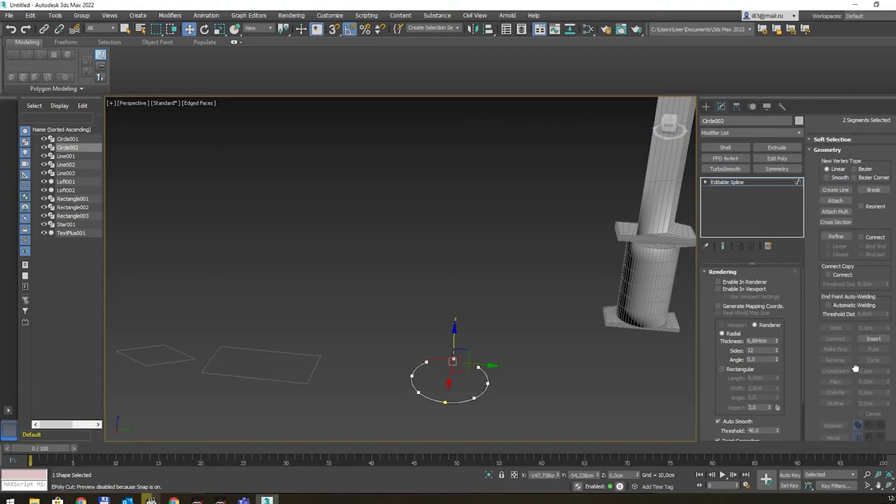
pyautogui.moveTo(851, 197)
pyautogui.mouseDown()
pyautogui.moveTo(864, 442)
pyautogui.moveTo(852, 304)
pyautogui.mouseUp()
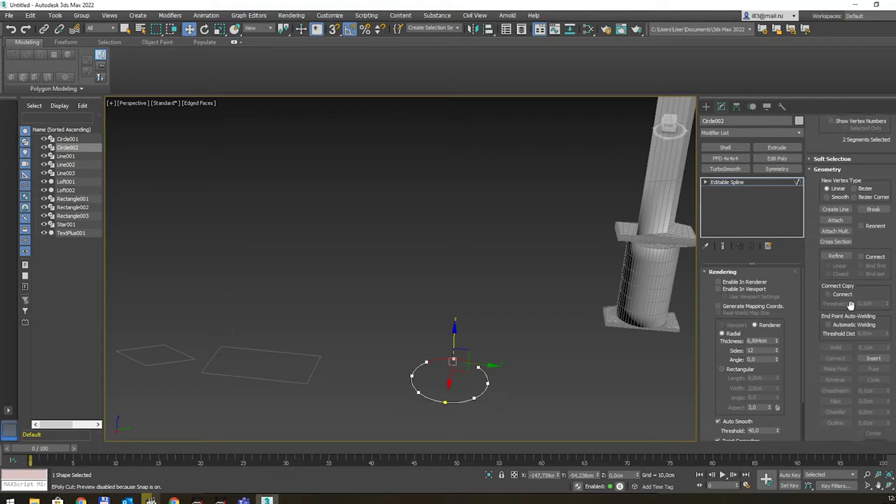
pyautogui.press('1')
pyautogui.click(453, 359)
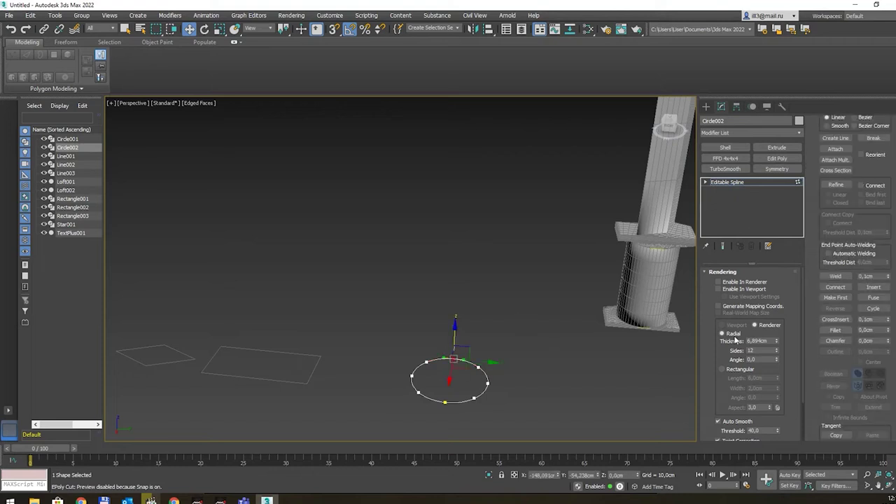
pyautogui.click(834, 297)
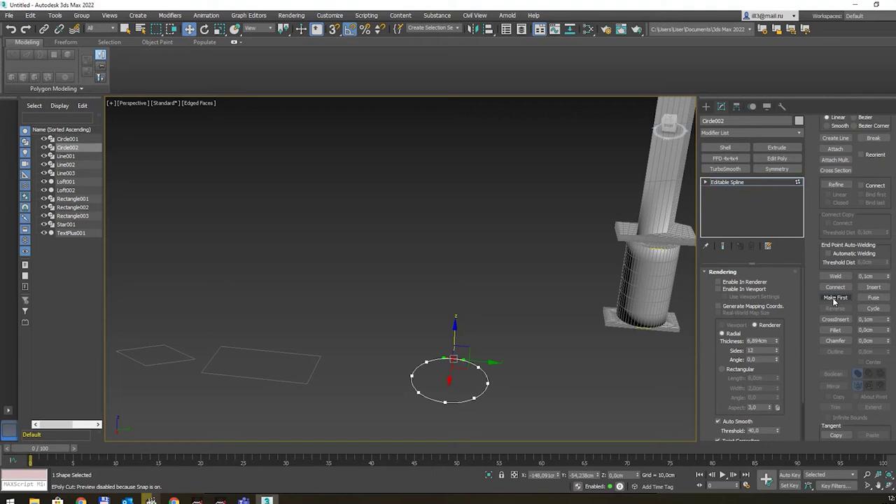
pyautogui.click(483, 321)
# - Select Rectangle002 and divide all four sides, adding a midpoint vertex to each
pyautogui.press('1')
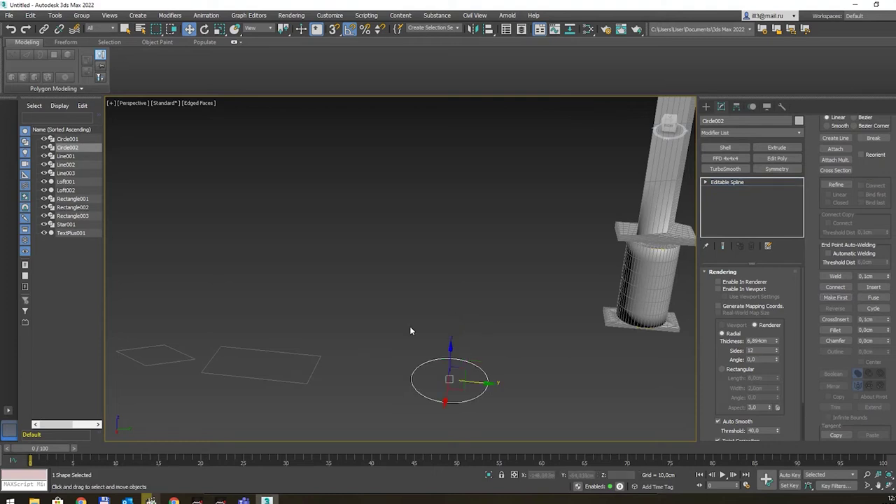
pyautogui.click(302, 354)
pyautogui.moveTo(331, 334); pyautogui.dragTo(363, 333, button='middle')
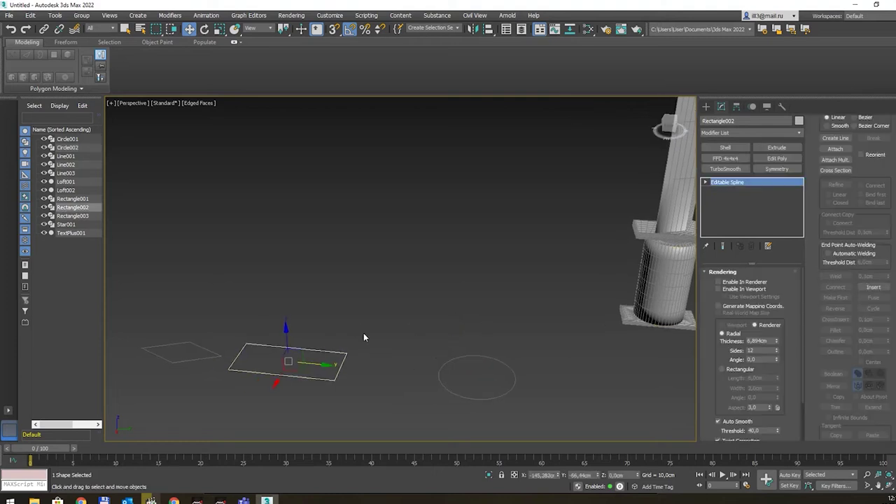
pyautogui.press('1')
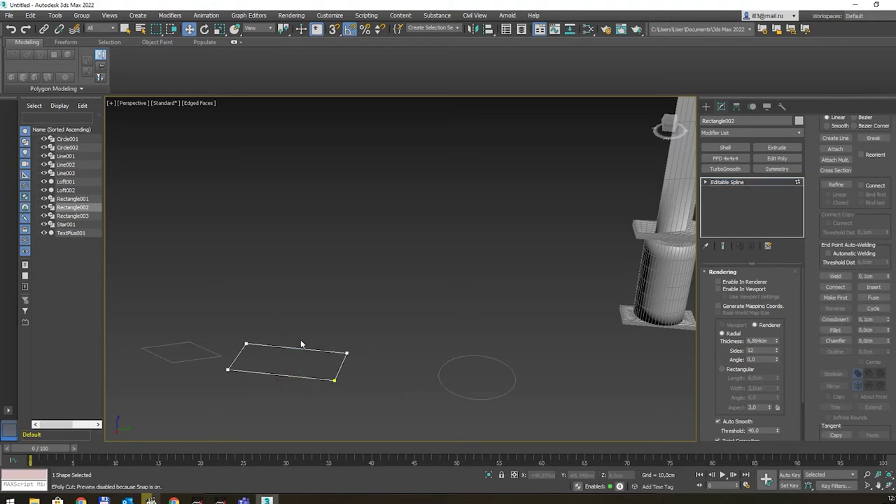
pyautogui.press('2')
pyautogui.hotkey('ctrl', 'a')
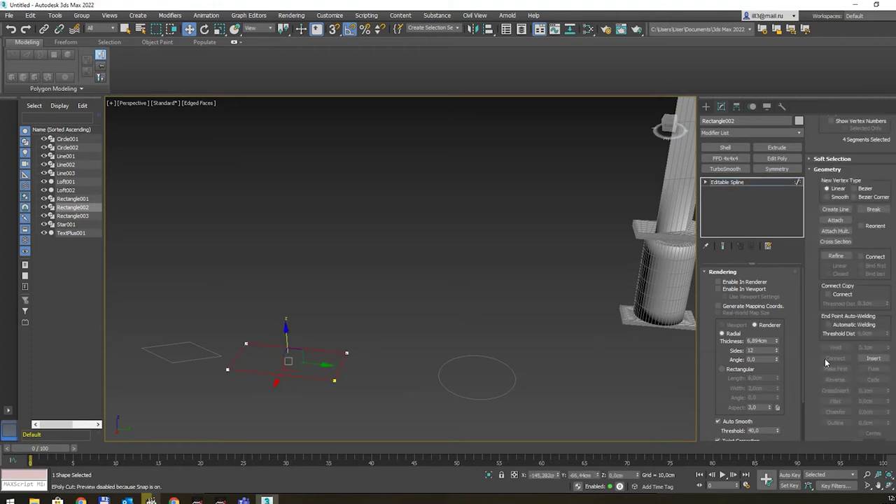
pyautogui.scroll(-3, 868, 286)
pyautogui.scroll(-3, 868, 285)
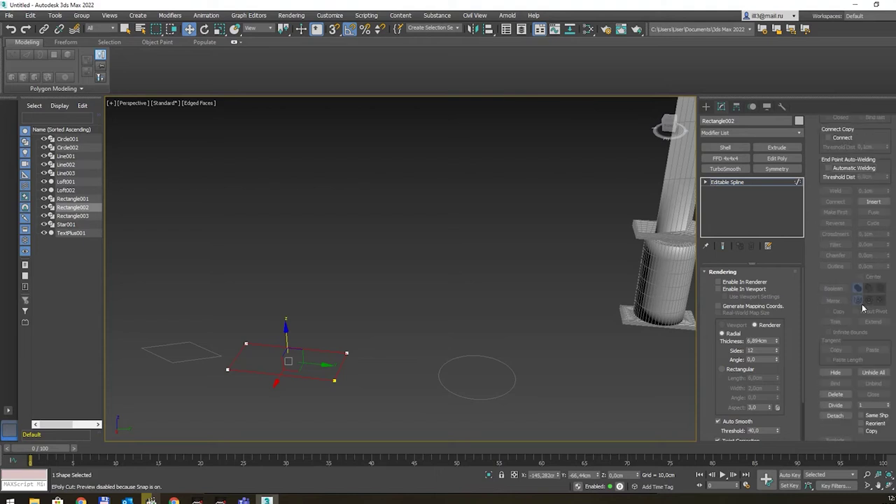
pyautogui.scroll(-1, 868, 285)
pyautogui.click(835, 366)
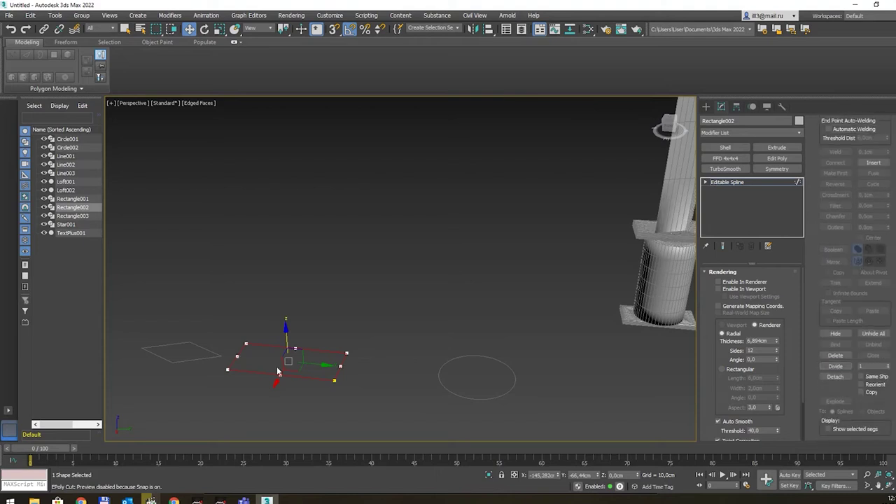
# - Make a side-midpoint vertex Rectangle002's first vertex
pyautogui.press('1')
pyautogui.click(295, 347)
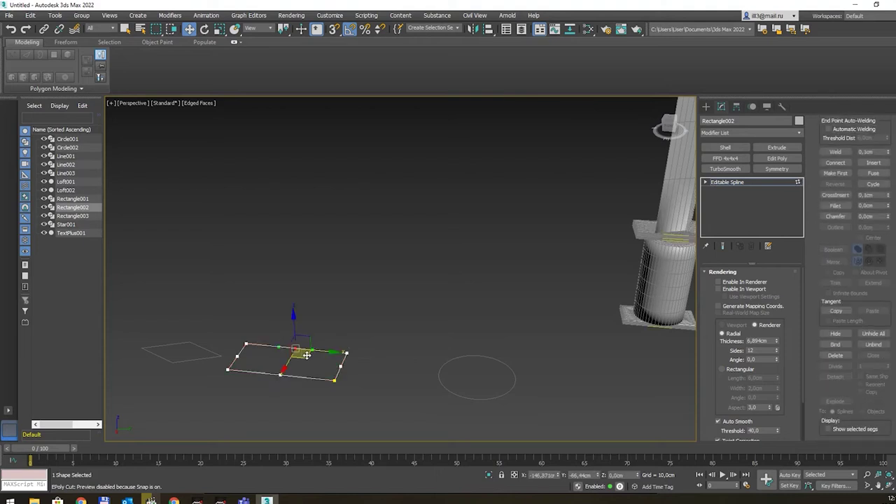
pyautogui.click(835, 173)
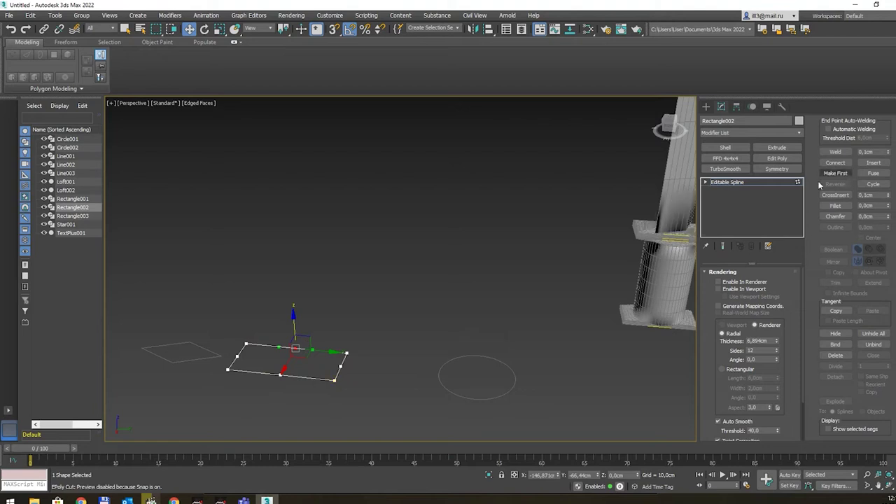
pyautogui.click(236, 359)
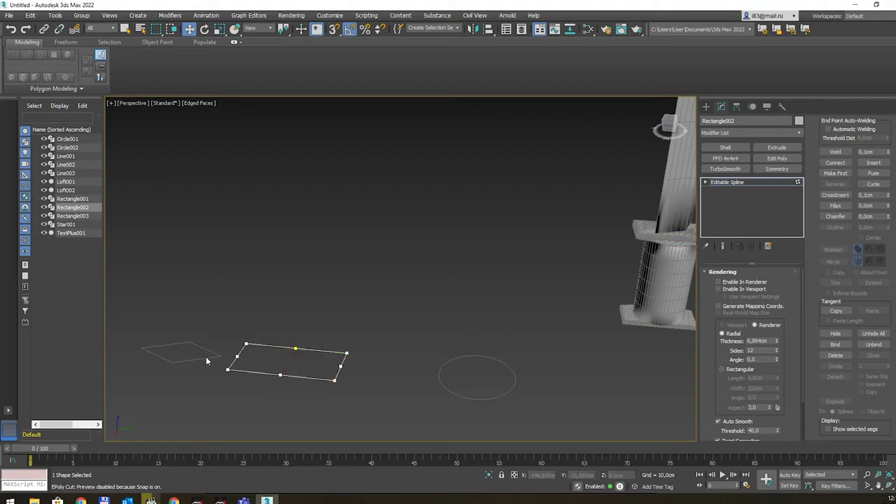
# - Select Rectangle003 and divide its sides so each gets a midpoint vertex
pyautogui.press('1')
pyautogui.moveTo(164, 337); pyautogui.dragTo(208, 378)
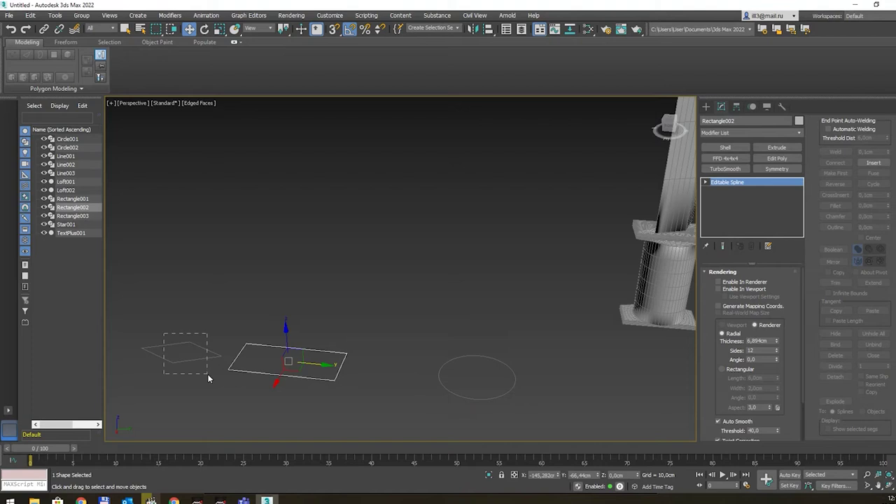
pyautogui.keyDown('alt'); pyautogui.moveTo(204, 361); pyautogui.dragTo(294, 352, button='middle'); pyautogui.keyUp('alt')
pyautogui.press('1')
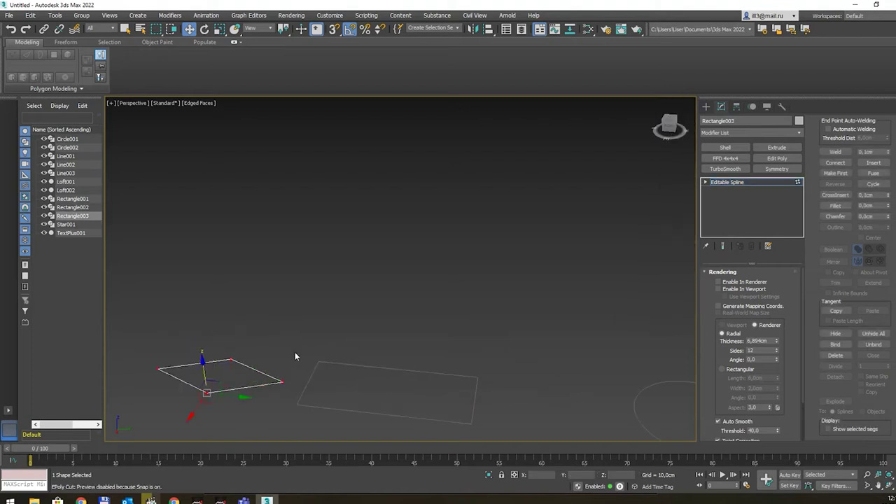
pyautogui.press('2')
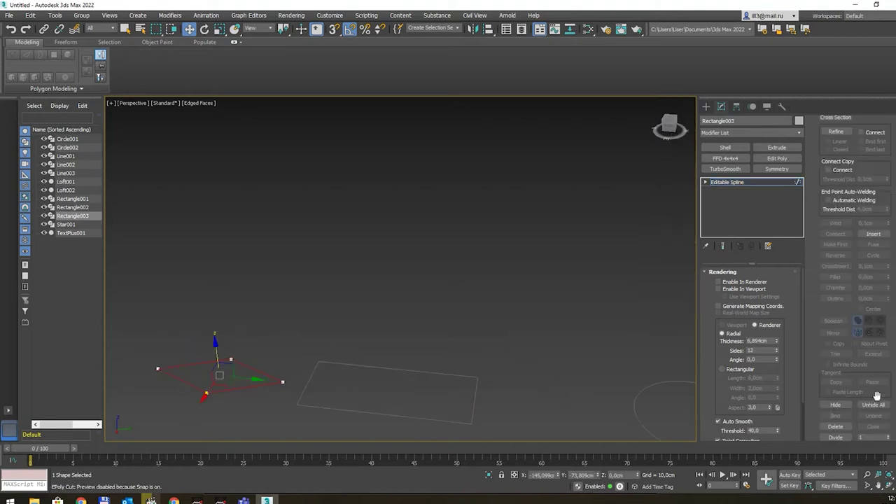
pyautogui.moveTo(876, 388); pyautogui.dragTo(876, 337)
pyautogui.click(835, 388)
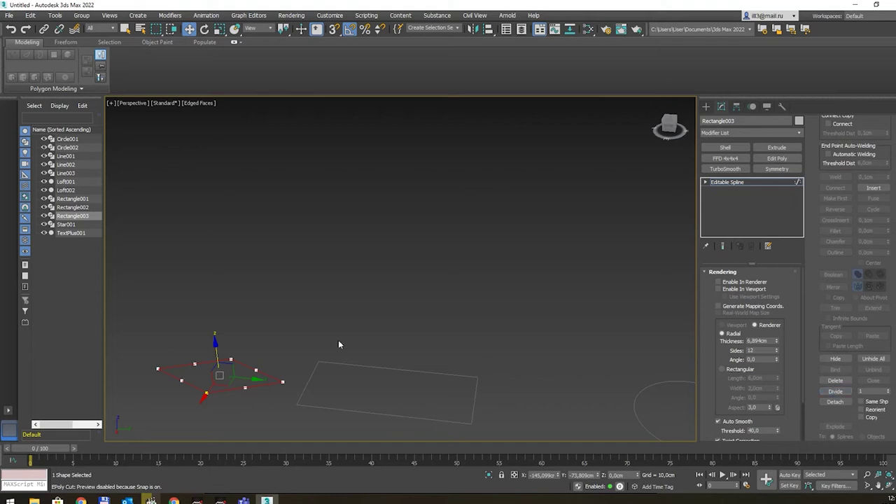
pyautogui.moveTo(338, 339); pyautogui.dragTo(390, 333, button='middle')
pyautogui.press('1')
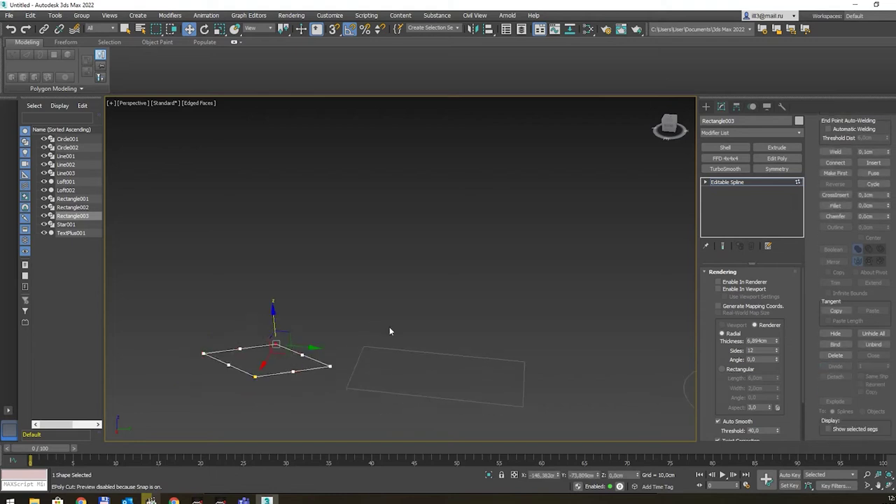
# - Make the chosen vertex Rectangle003's first vertex
pyautogui.click(835, 173)
pyautogui.click(301, 312)
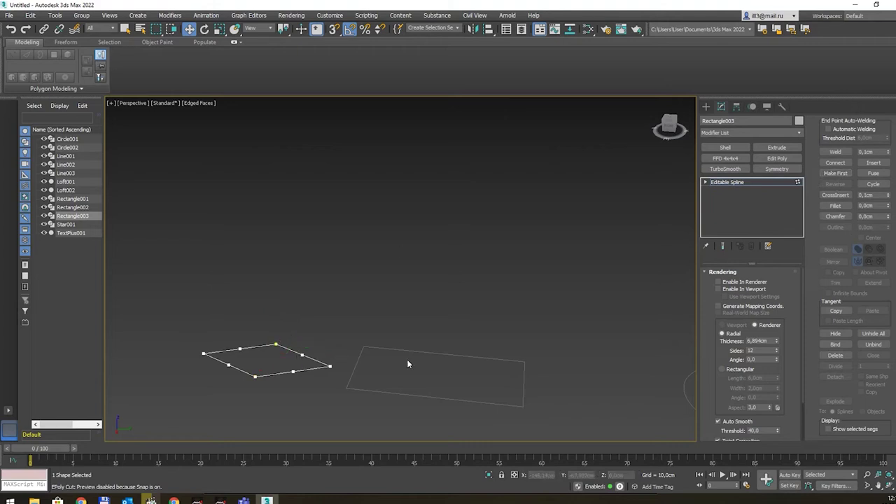
pyautogui.scroll(-5, 423, 336)
pyautogui.moveTo(486, 276)
pyautogui.mouseDown(button='middle')
pyautogui.moveTo(402, 317)
pyautogui.moveTo(379, 315)
pyautogui.mouseUp(button='middle')
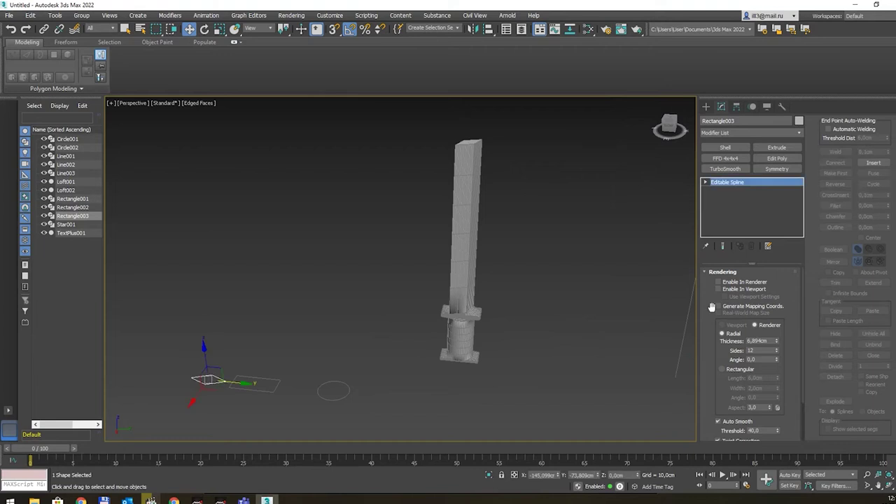
# - Select the straight line Line003 and switch to Compound Objects creation
pyautogui.click(683, 369)
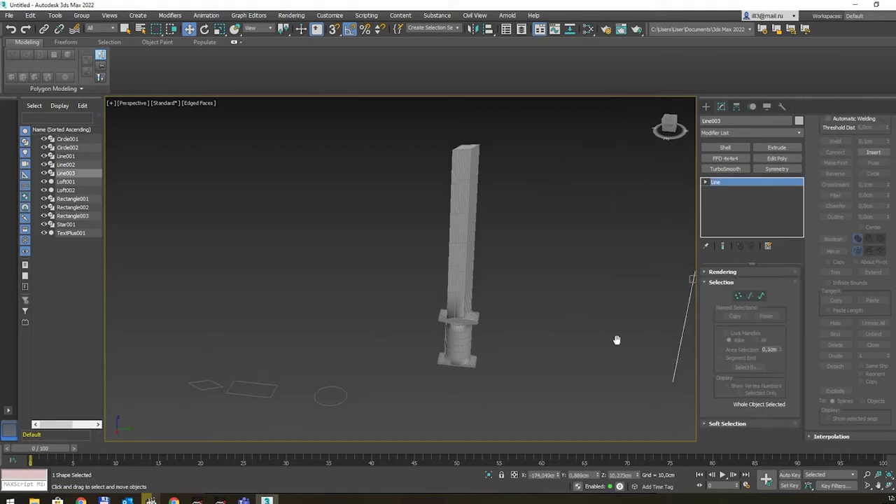
pyautogui.scroll(-2, 613, 357)
pyautogui.moveTo(645, 357)
pyautogui.mouseDown(button='middle')
pyautogui.moveTo(272, 354)
pyautogui.moveTo(398, 372)
pyautogui.moveTo(448, 350)
pyautogui.moveTo(432, 329)
pyautogui.mouseUp(button='middle')
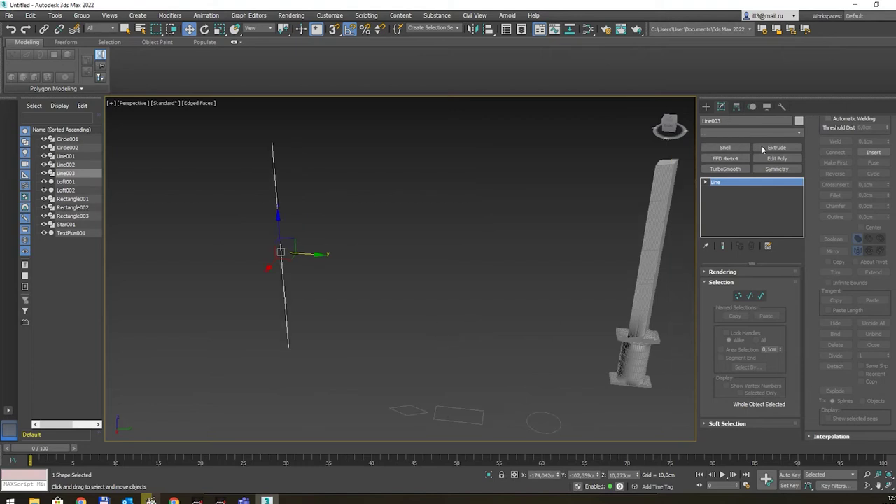
pyautogui.click(705, 107)
# - Start a Loft on Line003 with the rectangle as its first cross-section
pyautogui.click(774, 205)
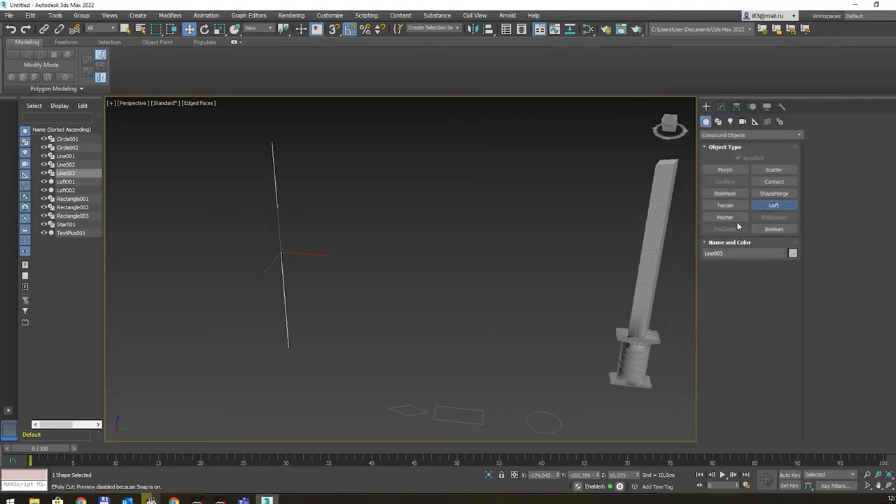
pyautogui.moveTo(490, 308)
pyautogui.mouseDown(button='middle')
pyautogui.moveTo(476, 280)
pyautogui.moveTo(466, 272)
pyautogui.moveTo(462, 281)
pyautogui.mouseUp(button='middle')
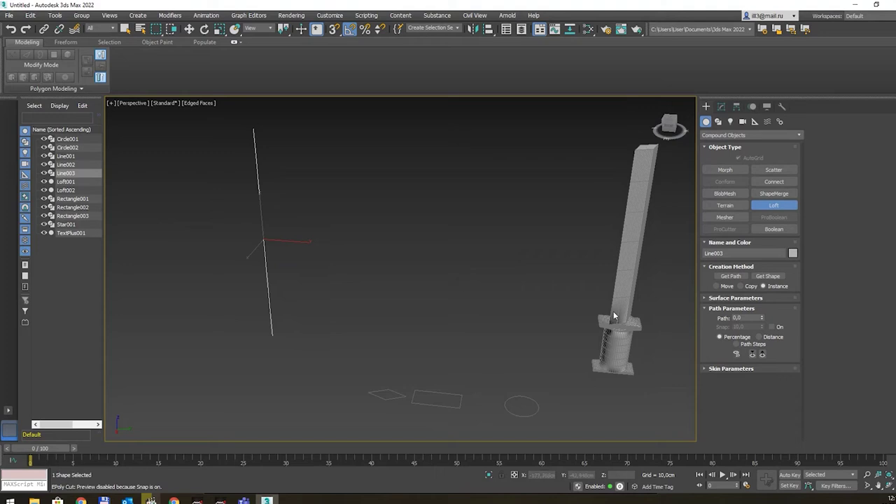
pyautogui.click(770, 276)
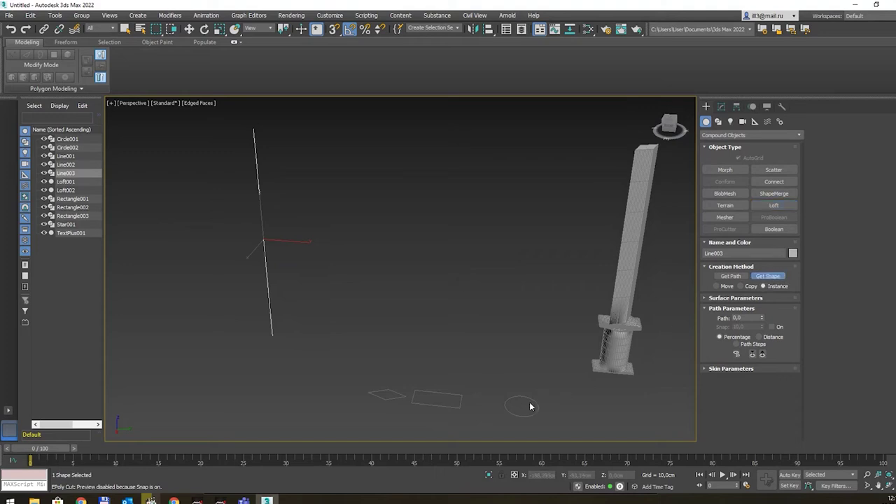
pyautogui.click(460, 396)
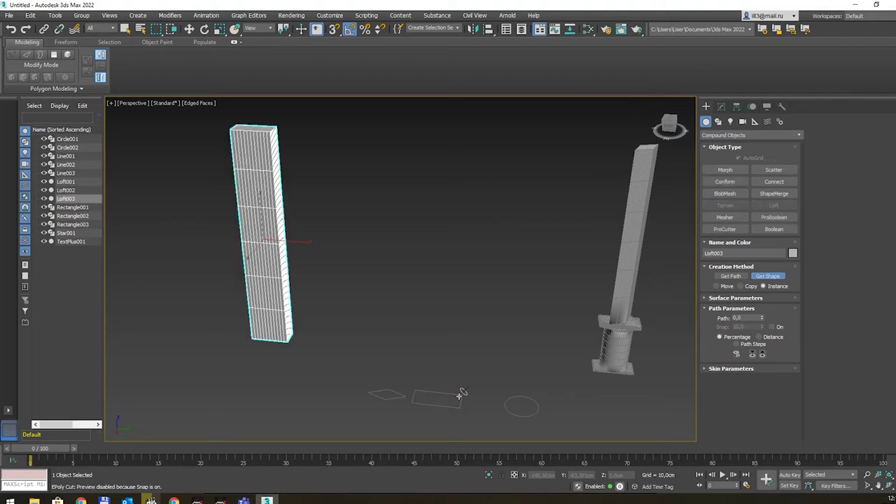
# - Place the rectangle again at path 1
pyautogui.click(747, 319)
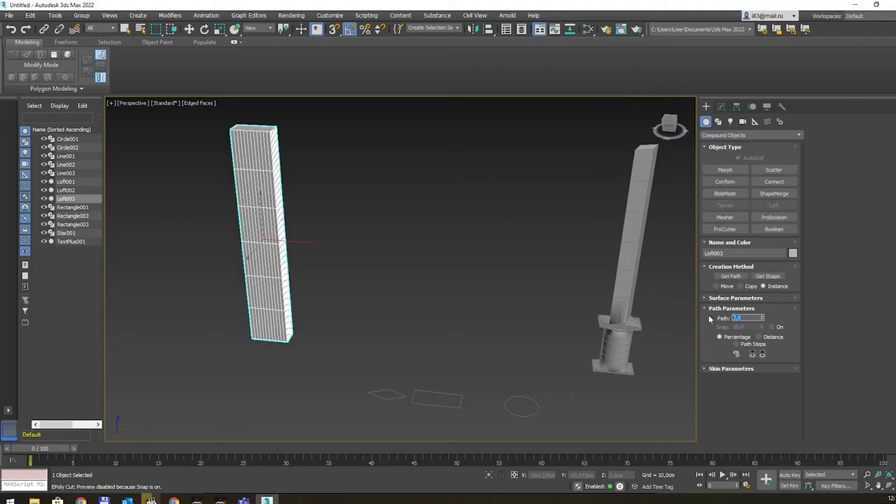
pyautogui.write('1')
pyautogui.press('Return')
pyautogui.click(768, 276)
pyautogui.click(453, 394)
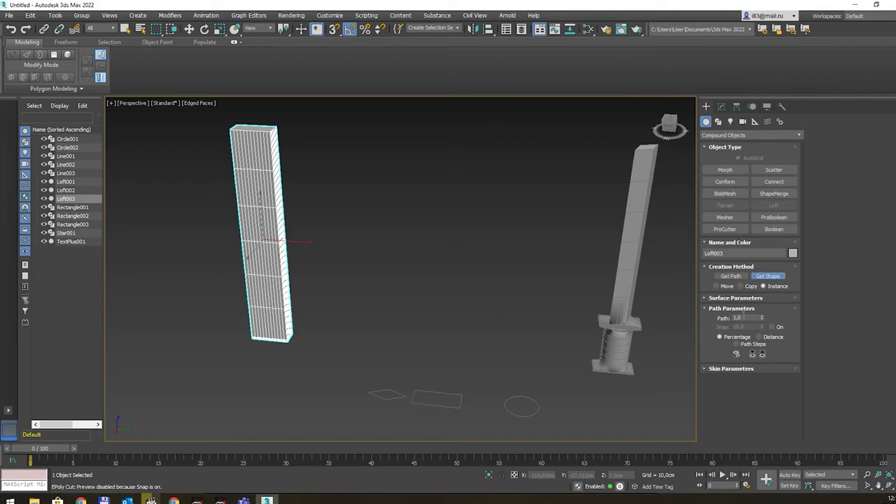
# - Switch the loft to the circle from path 1.5, preparing the next shape at 23
pyautogui.click(738, 318)
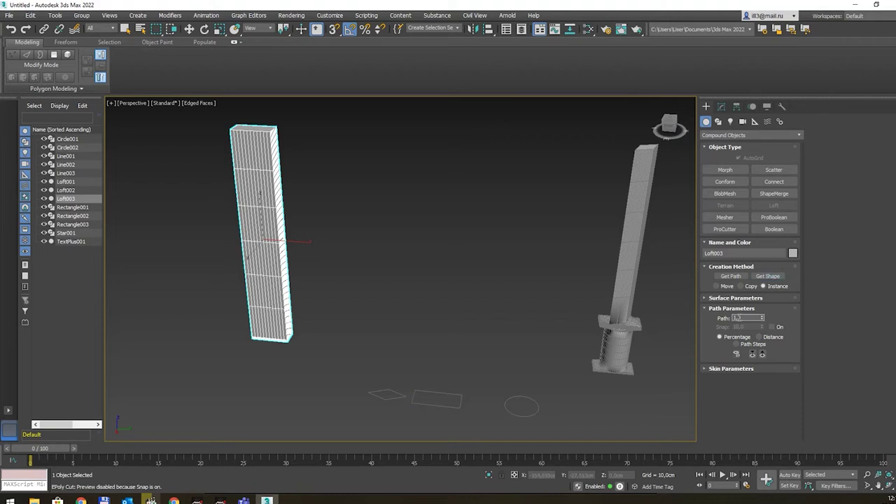
pyautogui.click(773, 278)
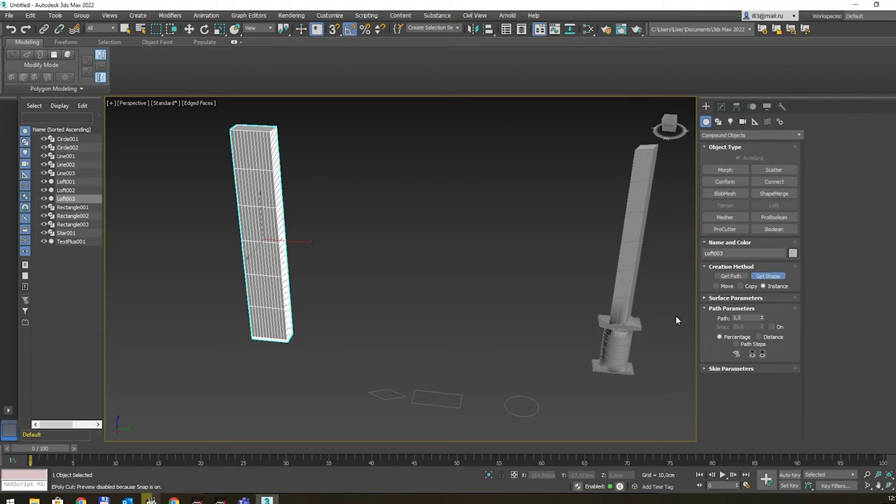
pyautogui.click(512, 395)
pyautogui.click(750, 318)
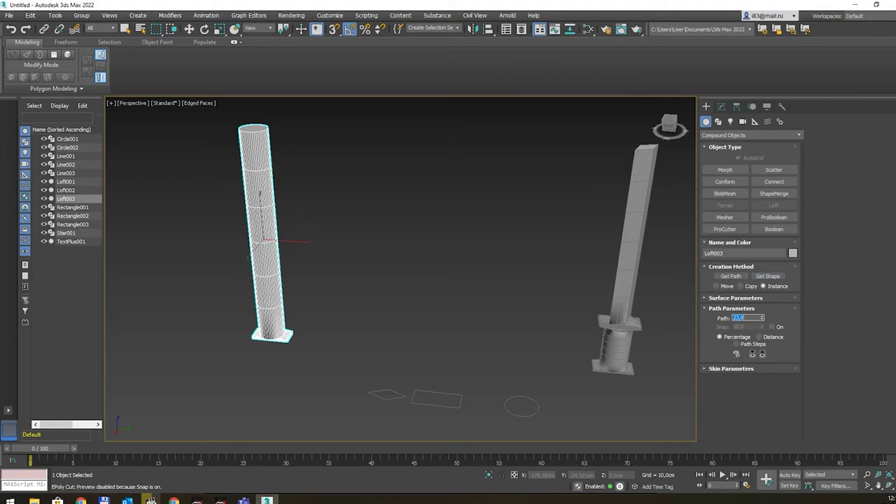
pyautogui.click(767, 275)
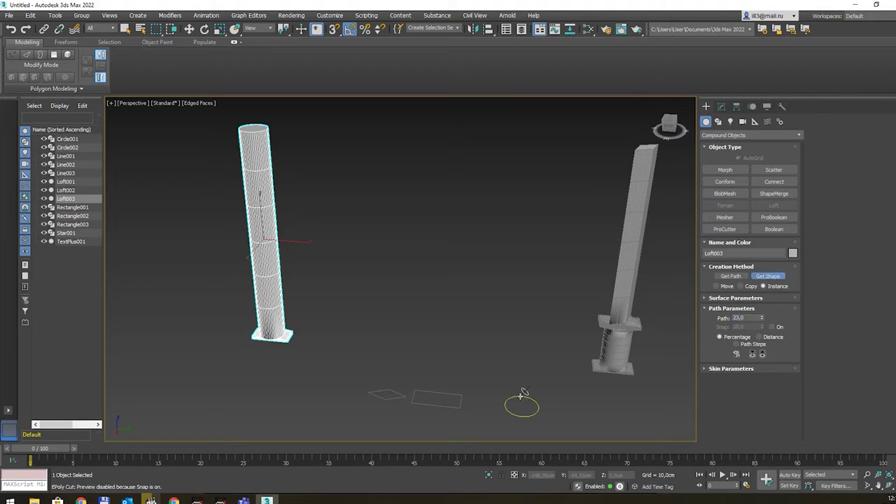
# - Place the rectangle at paths 23.5 and 24.5 to form the flat guard
pyautogui.click(747, 318)
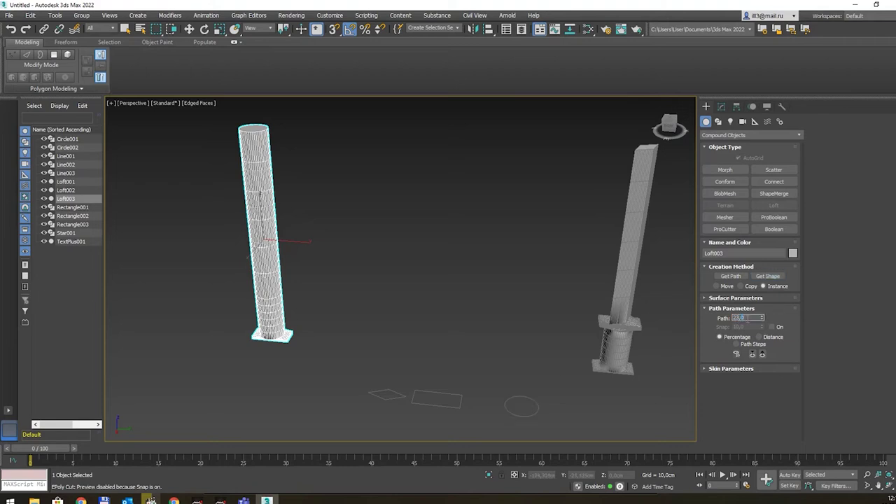
pyautogui.click(767, 276)
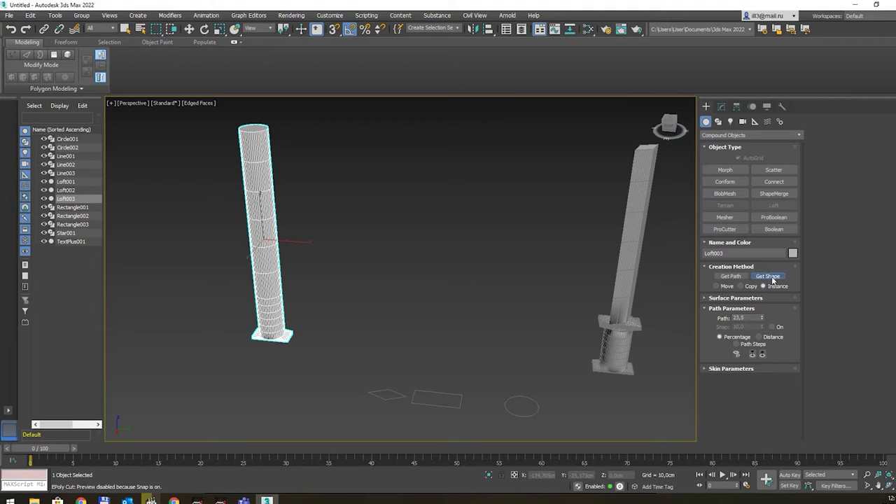
pyautogui.click(451, 389)
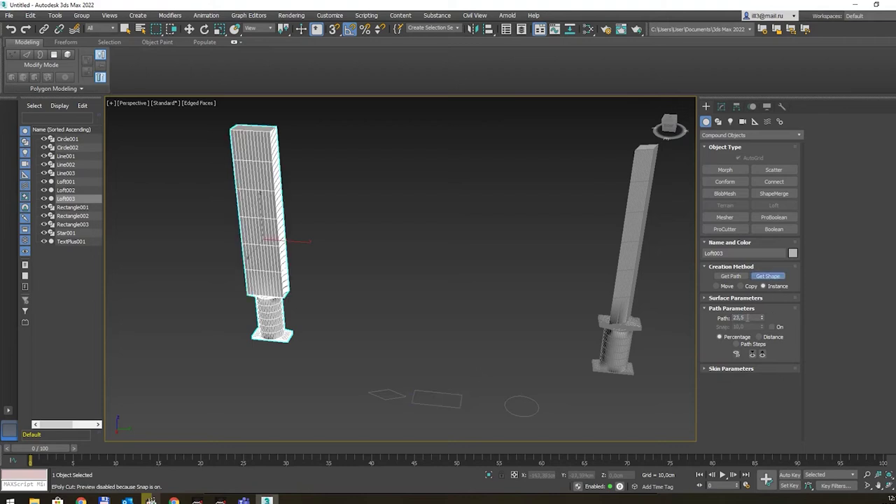
pyautogui.click(747, 317)
pyautogui.click(767, 276)
pyautogui.click(437, 400)
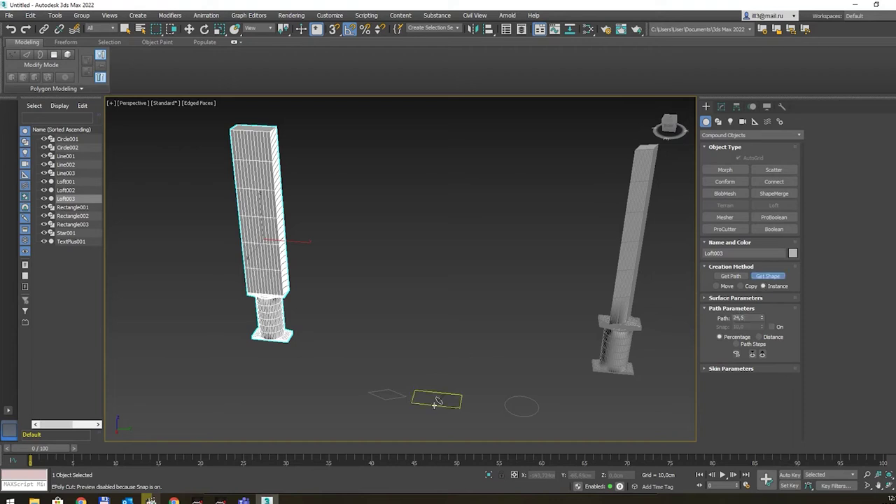
# - Set path to 25 and pick the diamond rectangle for the blade
pyautogui.click(748, 318)
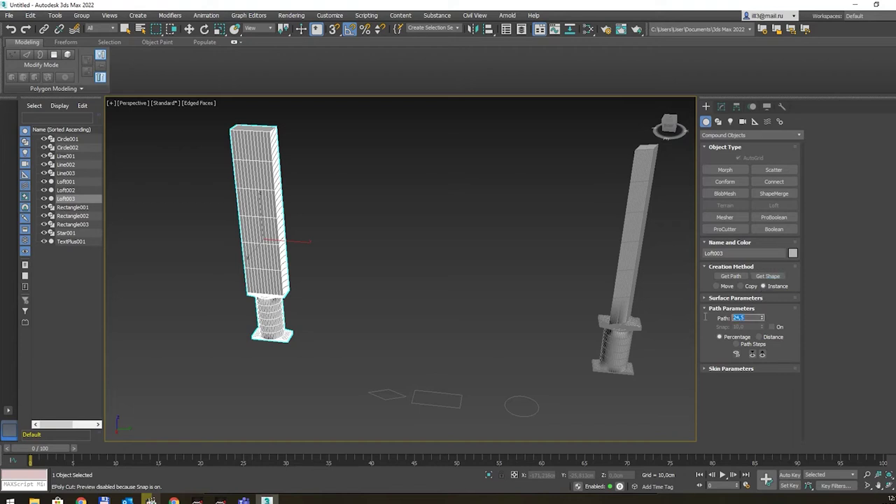
pyautogui.write('2')
pyautogui.click(767, 275)
pyautogui.click(397, 395)
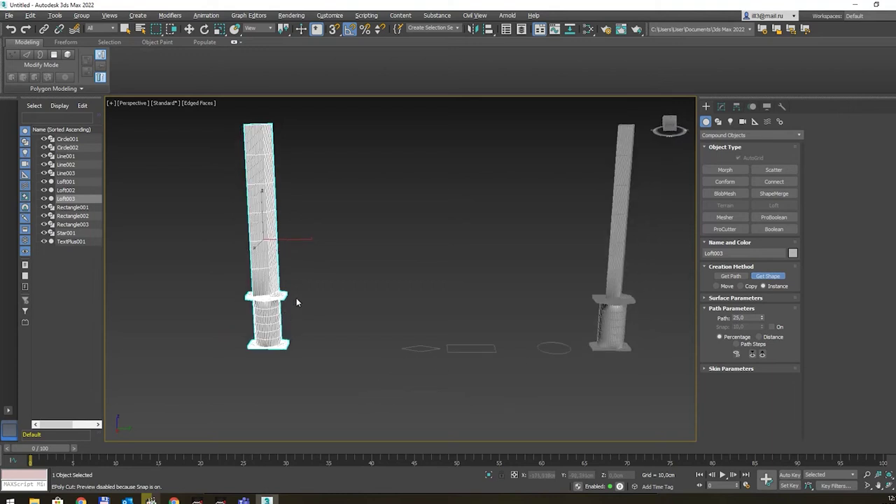
pyautogui.keyDown('alt'); pyautogui.moveTo(296, 298); pyautogui.dragTo(280, 300, button='middle'); pyautogui.keyUp('alt')
pyautogui.scroll(3, 267, 301)
pyautogui.scroll(3, 267, 301)
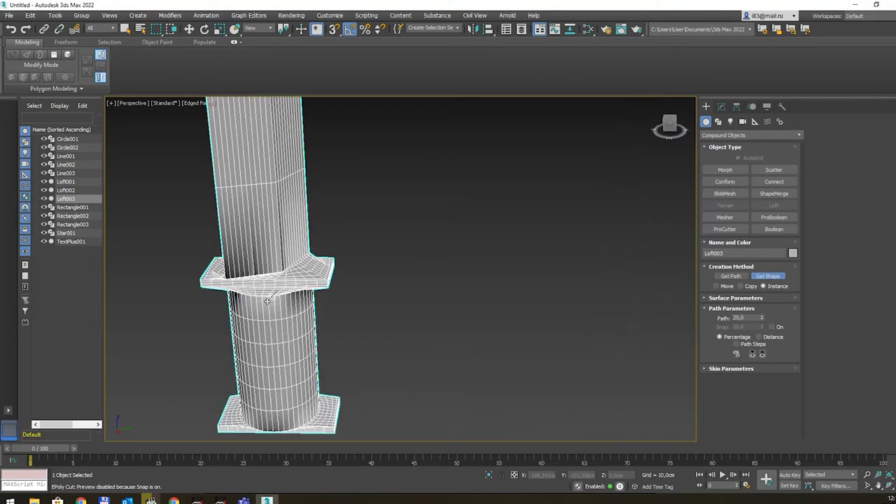
pyautogui.scroll(2, 311, 368)
pyautogui.scroll(2, 346, 344)
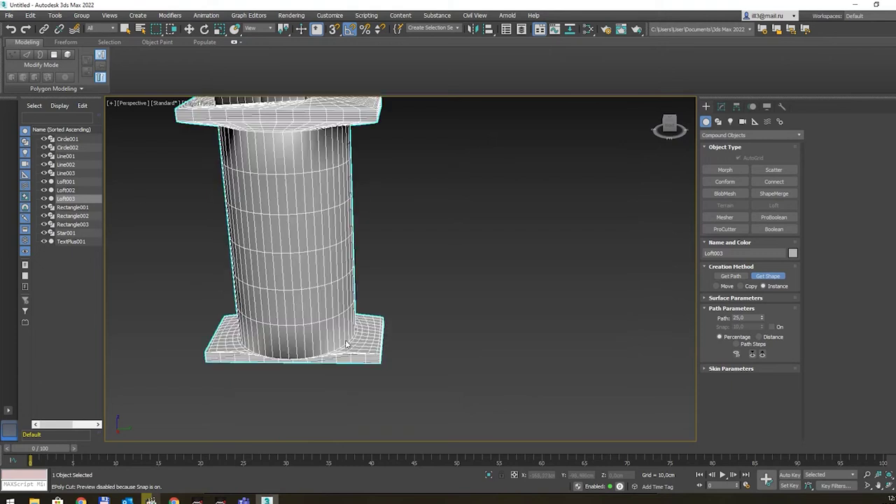
pyautogui.scroll(2, 309, 343)
pyautogui.scroll(2, 308, 343)
pyautogui.scroll(1, 313, 329)
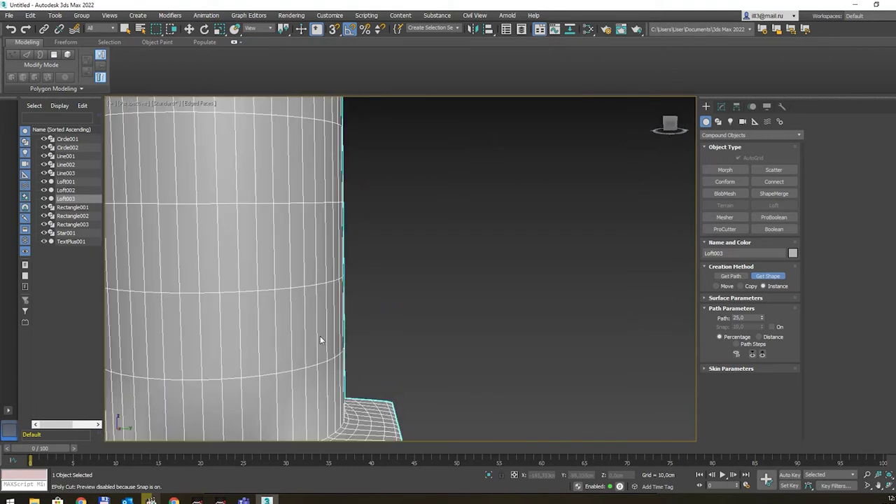
pyautogui.scroll(-2, 322, 345)
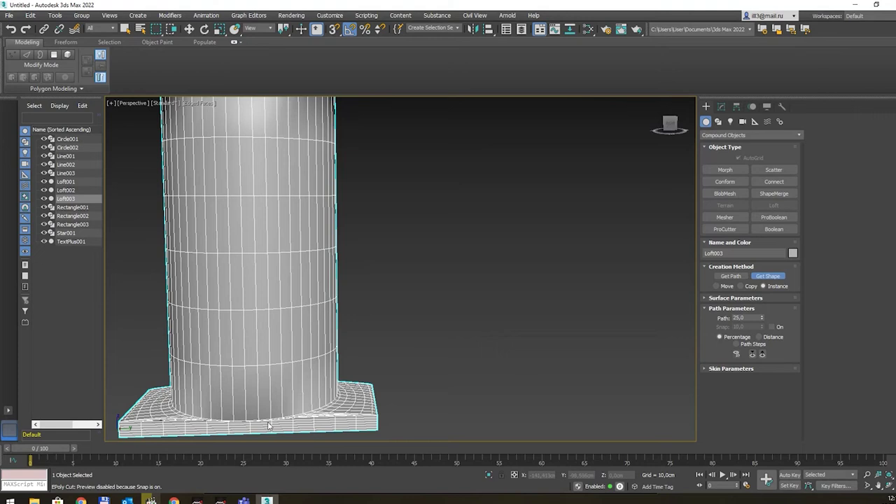
pyautogui.scroll(2, 301, 353)
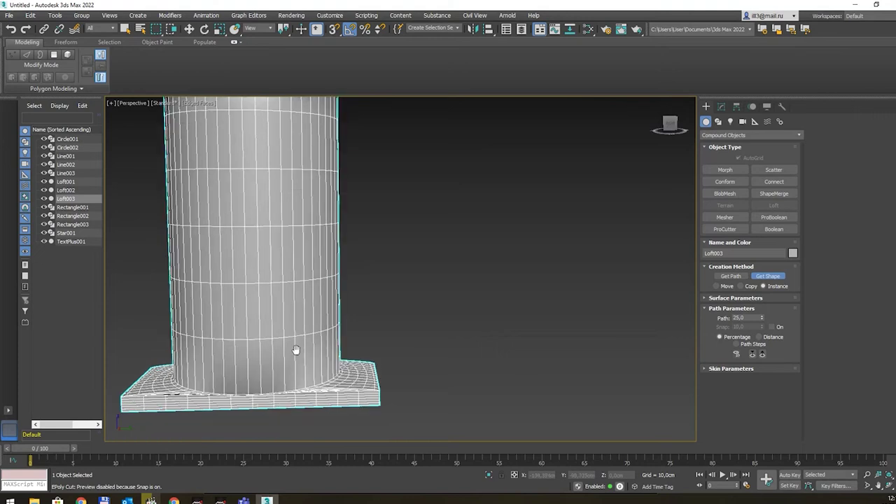
pyautogui.scroll(1, 312, 355)
pyautogui.scroll(2, 311, 329)
pyautogui.scroll(-1, 308, 308)
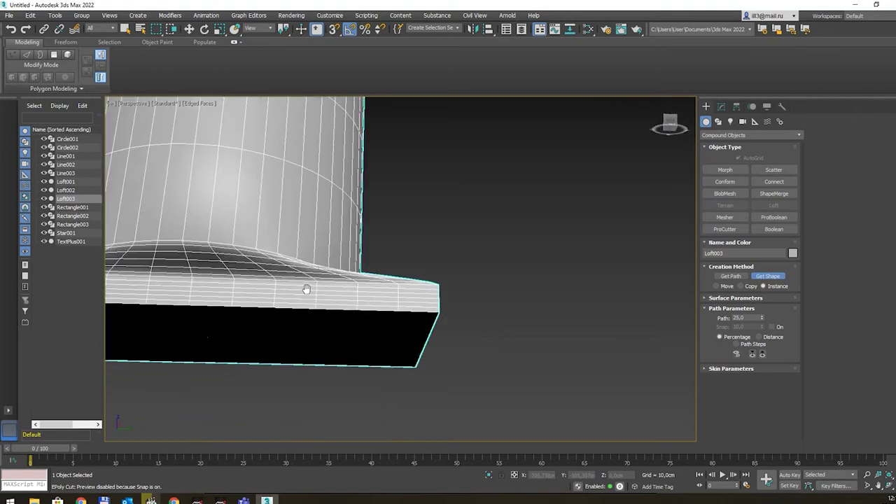
pyautogui.moveTo(305, 290)
pyautogui.mouseDown(button='middle')
pyautogui.moveTo(433, 276)
pyautogui.moveTo(428, 312)
pyautogui.mouseUp(button='middle')
pyautogui.scroll(-1, 437, 278)
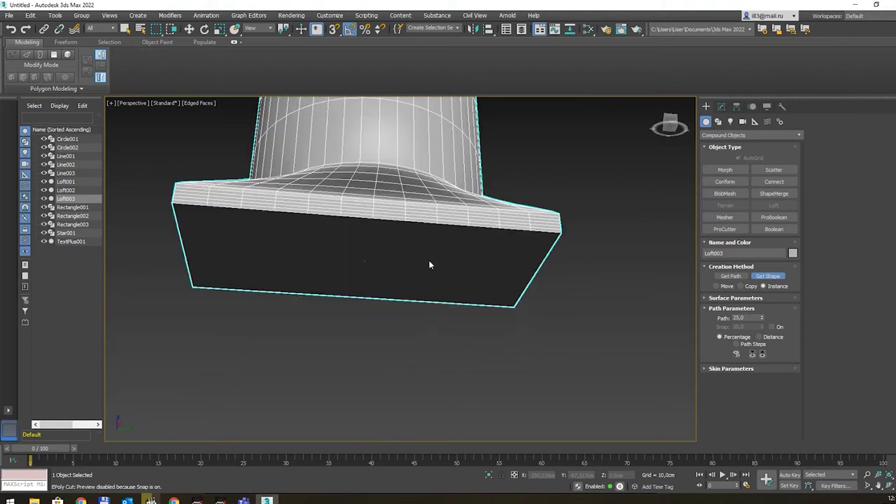
pyautogui.scroll(-2, 426, 218)
pyautogui.scroll(-2, 397, 256)
pyautogui.scroll(2, 398, 256)
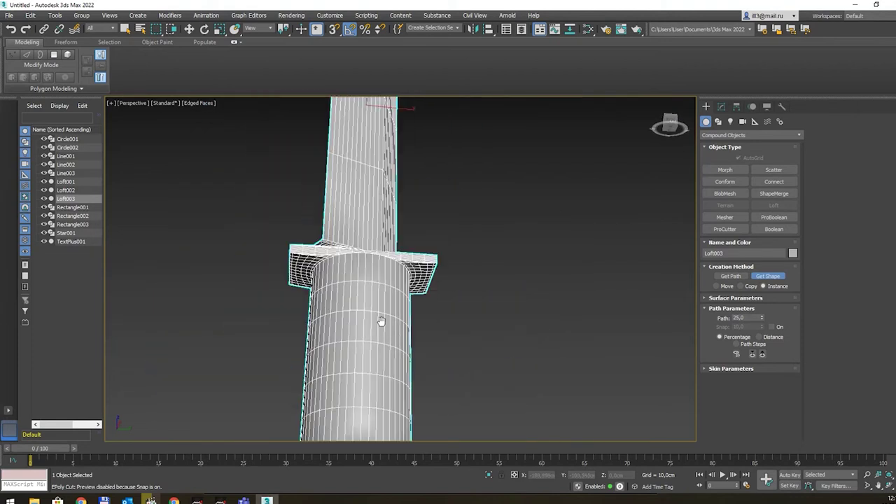
pyautogui.keyDown('alt'); pyautogui.moveTo(404, 278); pyautogui.dragTo(389, 243, button='middle'); pyautogui.keyUp('alt')
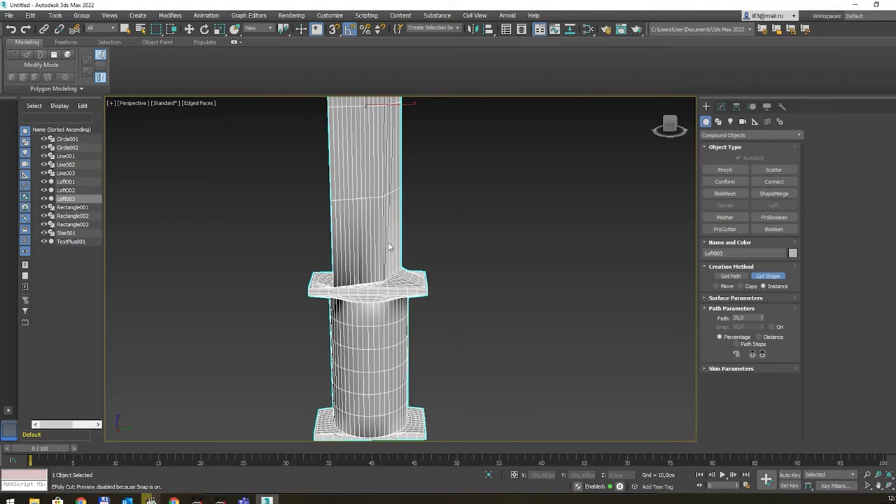
pyautogui.scroll(1, 388, 243)
pyautogui.moveTo(360, 300)
pyautogui.keyDown('alt'); pyautogui.mouseDown(button='middle')
pyautogui.moveTo(420, 296)
pyautogui.moveTo(377, 344)
pyautogui.moveTo(366, 329)
pyautogui.mouseUp(button='middle'); pyautogui.keyUp('alt')
pyautogui.scroll(-3, 377, 344)
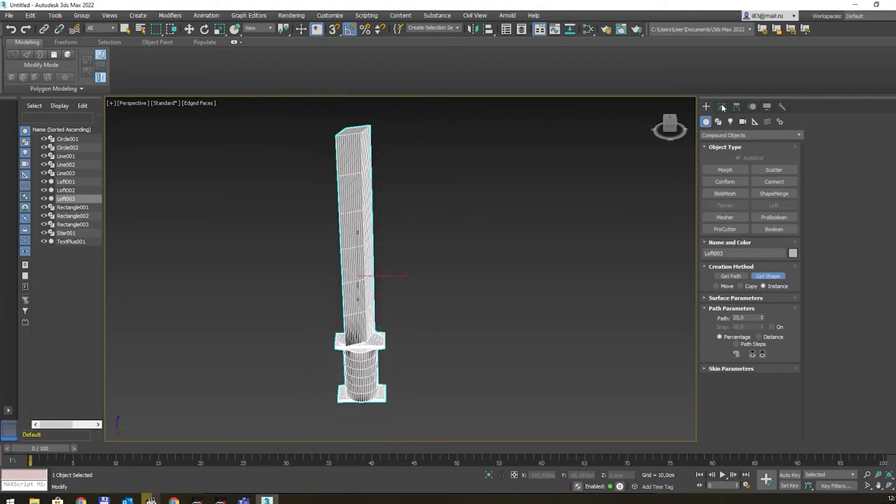
# - Enter Loft003's Shape sub-object level and select the guard cross-section
pyautogui.click(720, 107)
pyautogui.click(706, 182)
pyautogui.click(717, 198)
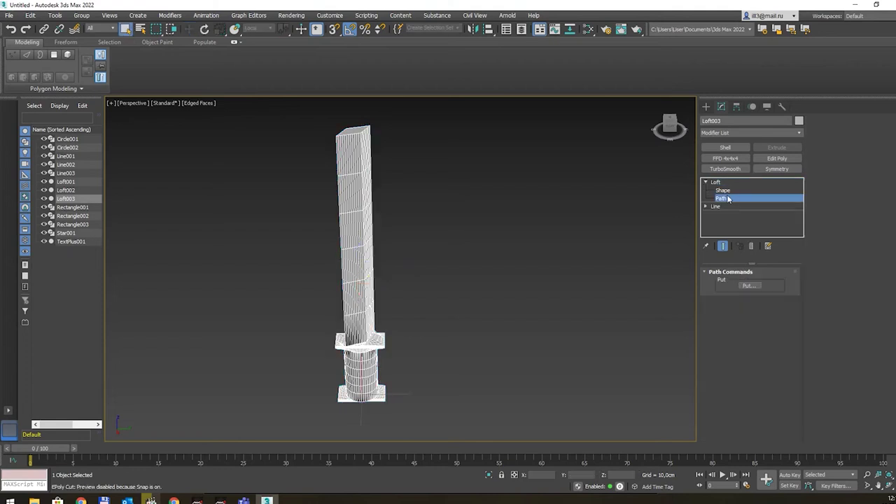
pyautogui.click(728, 190)
pyautogui.scroll(2, 358, 344)
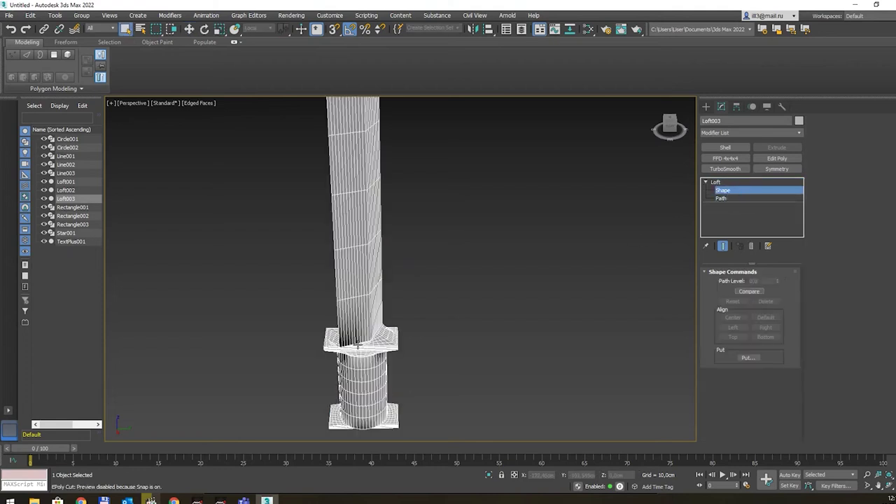
pyautogui.scroll(2, 358, 344)
pyautogui.click(346, 345)
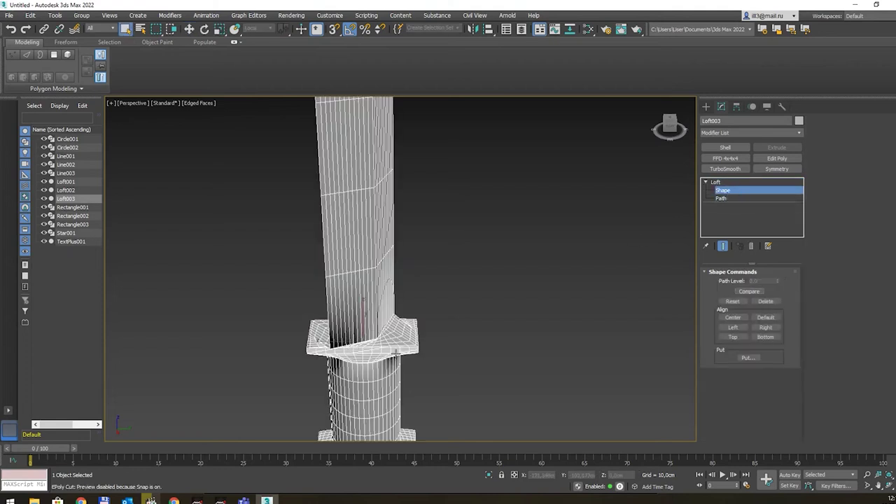
# - Rotate the guard cross-section around Z, through 15° to about -35°
pyautogui.press('e')
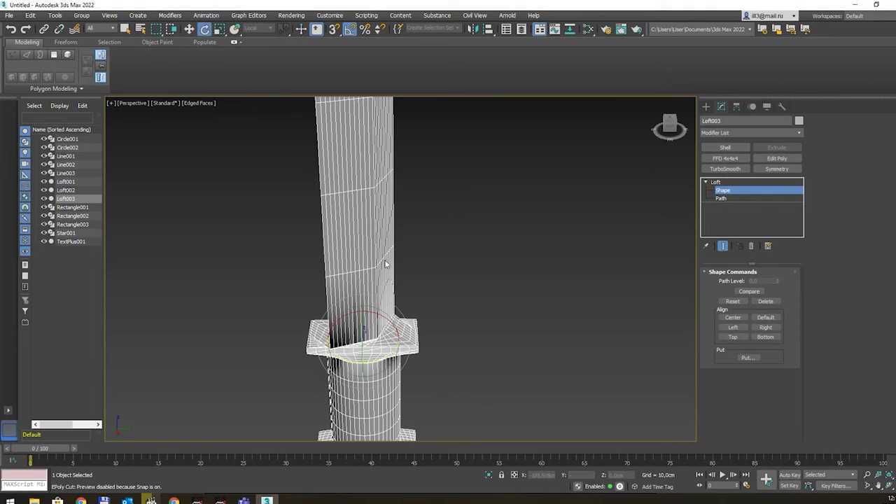
pyautogui.moveTo(368, 355); pyautogui.dragTo(358, 365)
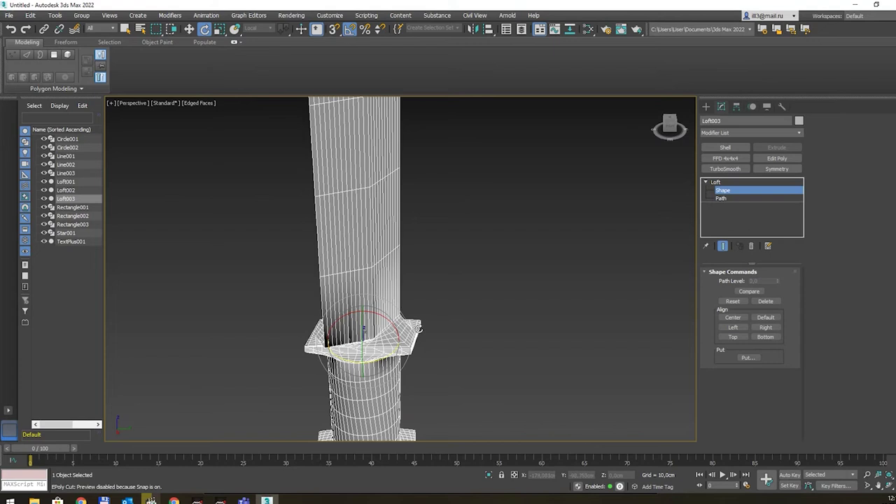
pyautogui.moveTo(417, 324)
pyautogui.mouseDown()
pyautogui.moveTo(358, 360)
pyautogui.moveTo(427, 310)
pyautogui.moveTo(394, 310)
pyautogui.moveTo(355, 335)
pyautogui.mouseUp()
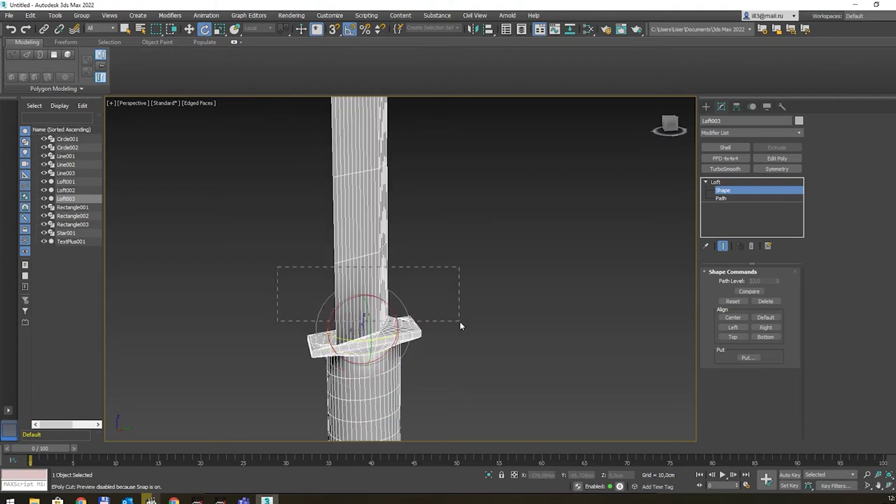
pyautogui.moveTo(460, 321); pyautogui.dragTo(455, 319)
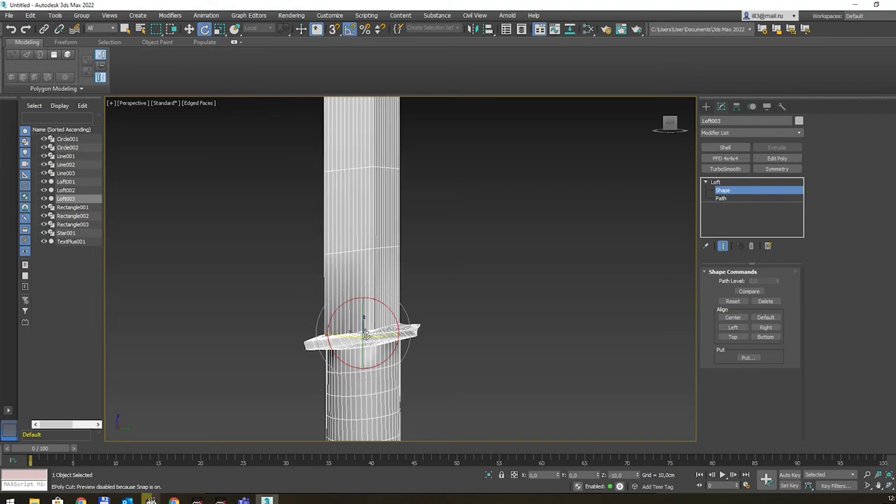
pyautogui.moveTo(365, 335); pyautogui.dragTo(361, 336)
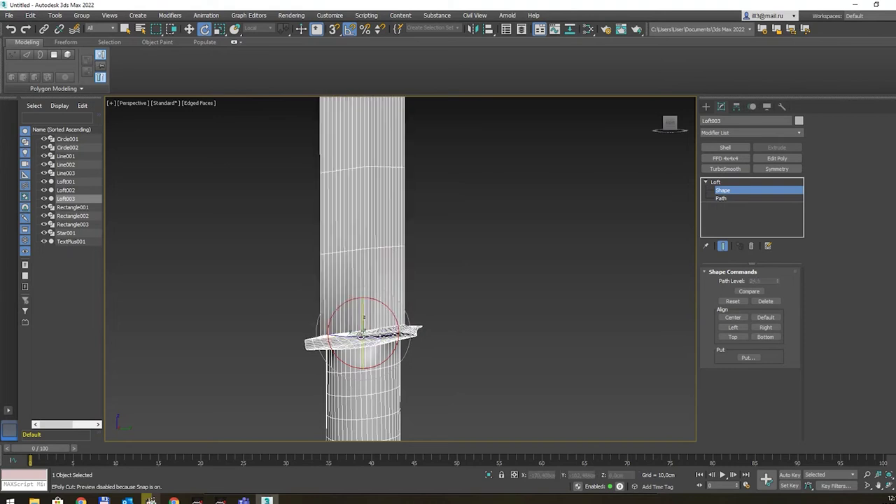
pyautogui.keyDown('alt'); pyautogui.moveTo(361, 335); pyautogui.dragTo(440, 344, button='middle'); pyautogui.keyUp('alt')
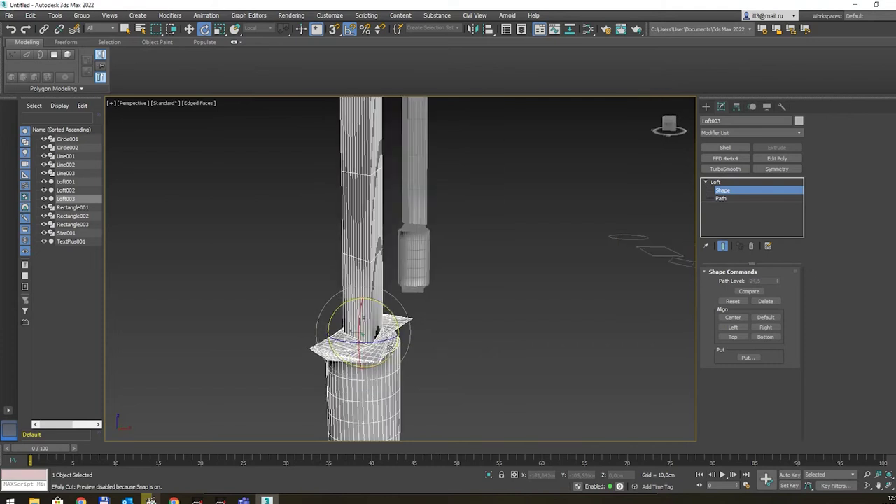
pyautogui.moveTo(390, 348)
pyautogui.mouseDown()
pyautogui.moveTo(406, 306)
pyautogui.moveTo(364, 319)
pyautogui.mouseUp()
# - Deselect the shape and switch the viewport to wireframe
pyautogui.click(401, 250)
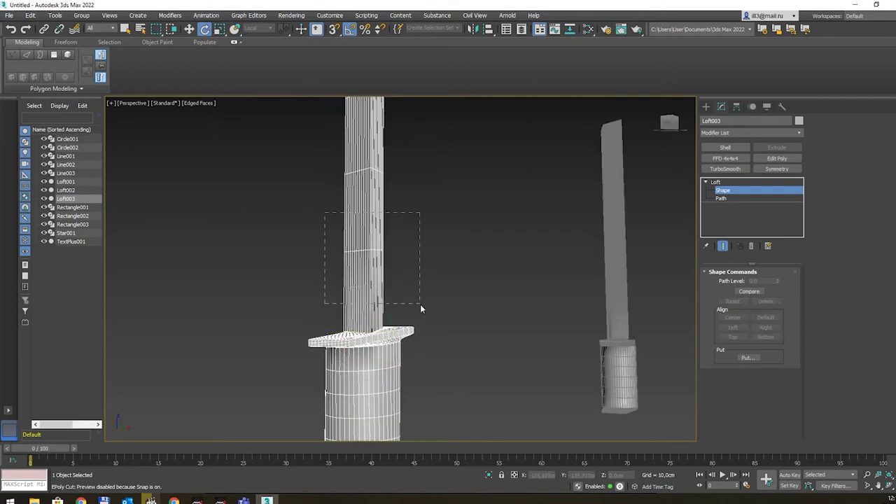
pyautogui.scroll(-5, 376, 235)
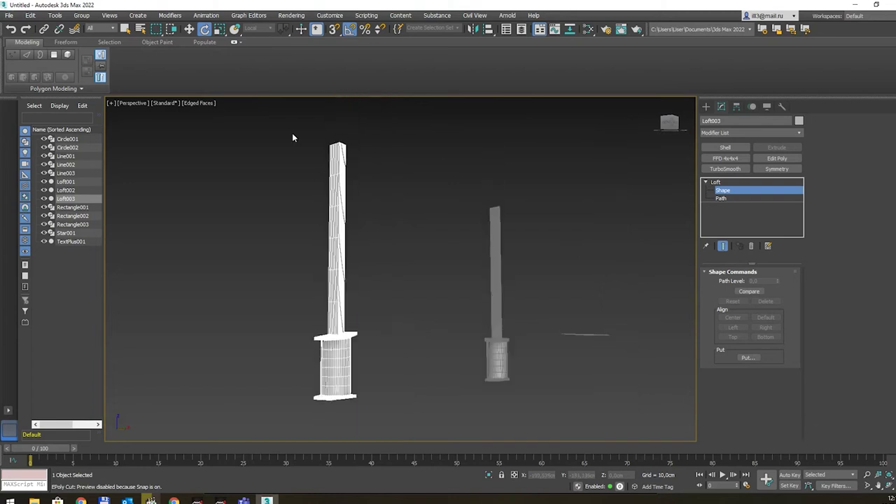
pyautogui.moveTo(292, 133)
pyautogui.mouseDown()
pyautogui.moveTo(383, 293)
pyautogui.moveTo(393, 329)
pyautogui.mouseUp()
pyautogui.press('F3')
pyautogui.keyDown('alt'); pyautogui.moveTo(364, 273); pyautogui.dragTo(347, 291, button='middle'); pyautogui.keyUp('alt')
# - Select the cross-section at path level 25 and rotate it further around Z
pyautogui.scroll(3, 346, 290)
pyautogui.scroll(3, 342, 314)
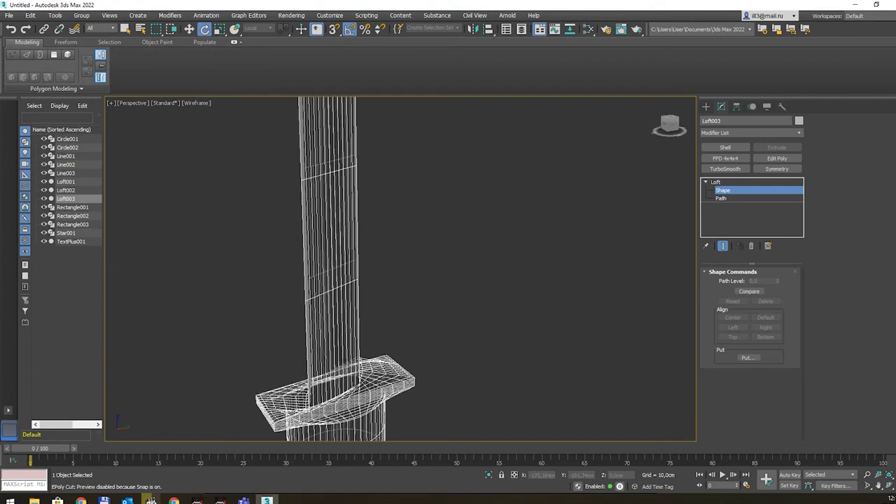
pyautogui.click(355, 391)
pyautogui.moveTo(355, 381); pyautogui.dragTo(341, 349)
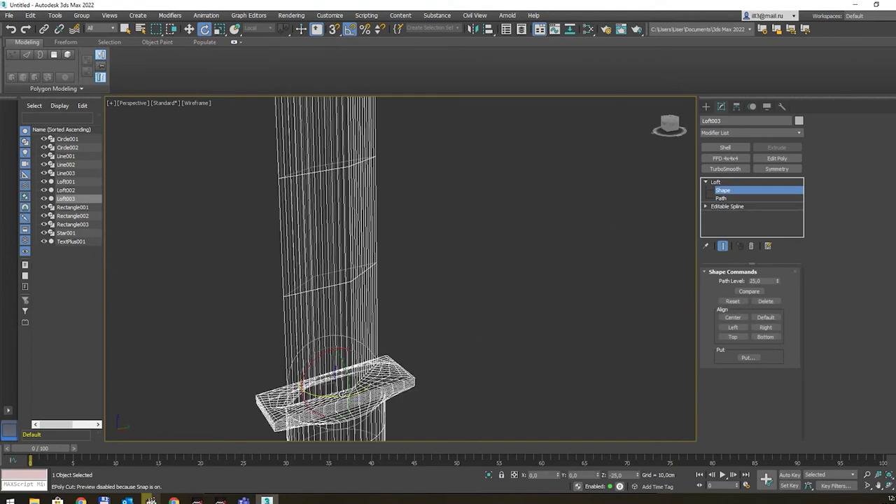
pyautogui.moveTo(341, 394)
pyautogui.mouseDown()
pyautogui.moveTo(334, 392)
pyautogui.moveTo(400, 370)
pyautogui.mouseUp()
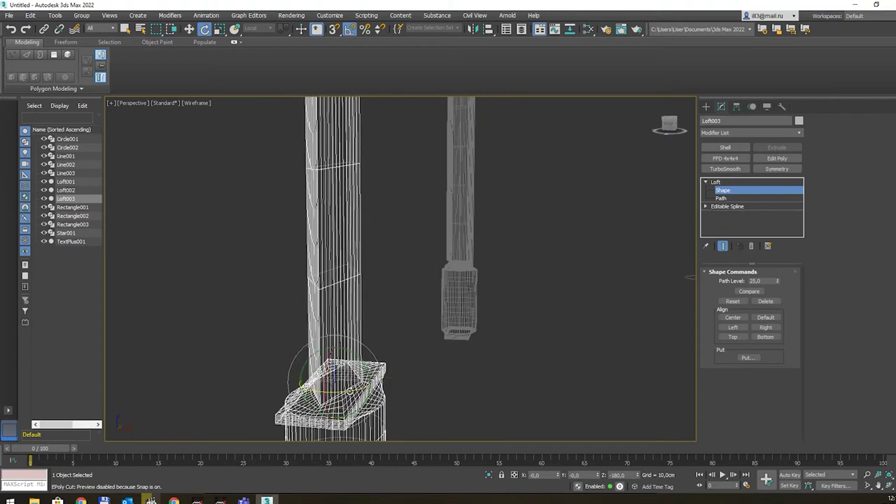
pyautogui.moveTo(399, 369)
pyautogui.keyDown('alt'); pyautogui.mouseDown(button='middle')
pyautogui.moveTo(436, 365)
pyautogui.moveTo(301, 380)
pyautogui.mouseUp(button='middle'); pyautogui.keyUp('alt')
# - Return to shaded edged-faces display and selection mode, then orbit to the guard
pyautogui.press('F3')
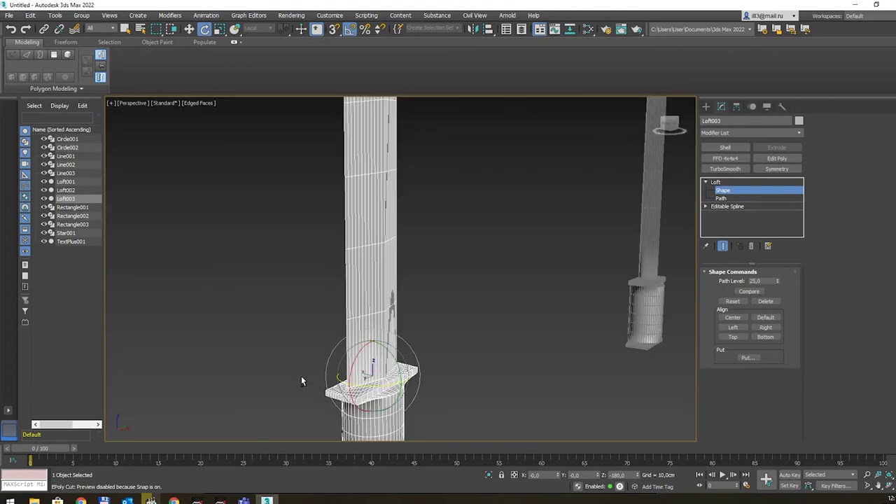
pyautogui.press('q')
pyautogui.moveTo(443, 355)
pyautogui.keyDown('alt'); pyautogui.mouseDown(button='middle')
pyautogui.moveTo(384, 355)
pyautogui.moveTo(370, 368)
pyautogui.mouseUp(button='middle'); pyautogui.keyUp('alt')
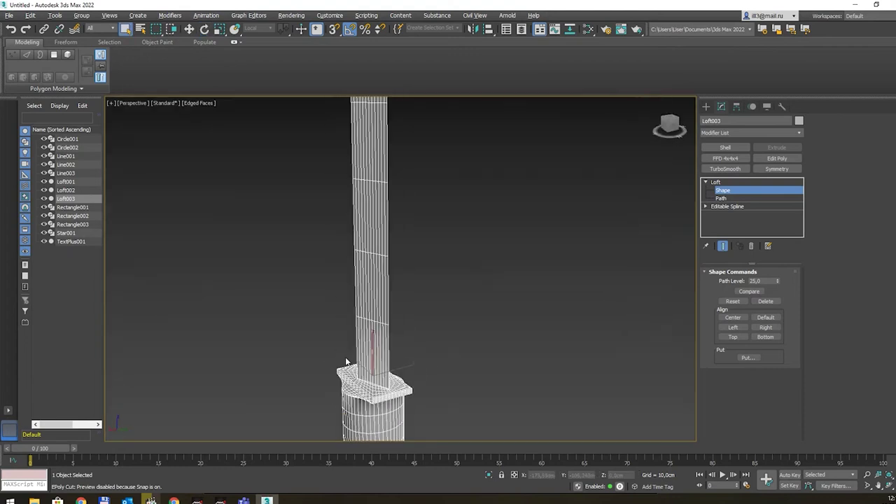
pyautogui.scroll(2, 370, 369)
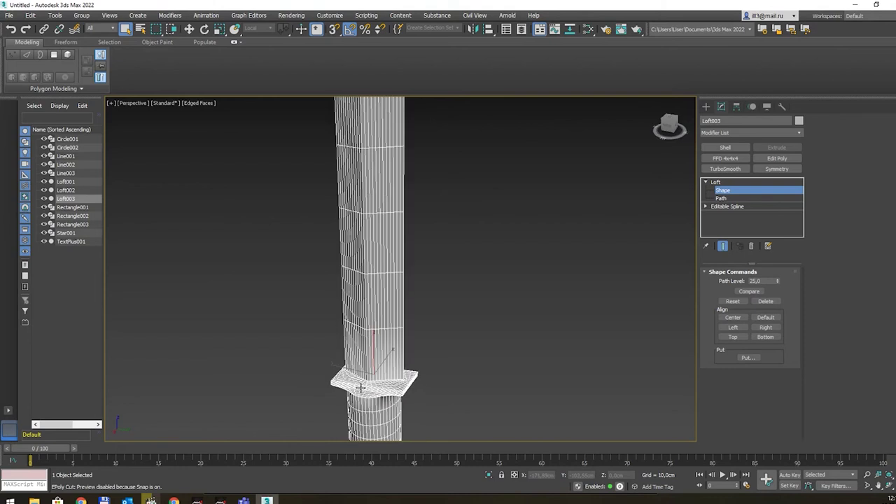
pyautogui.scroll(4, 370, 368)
pyautogui.moveTo(434, 361)
pyautogui.keyDown('alt'); pyautogui.mouseDown(button='middle')
pyautogui.moveTo(507, 355)
pyautogui.moveTo(459, 363)
pyautogui.moveTo(407, 351)
pyautogui.mouseUp(button='middle'); pyautogui.keyUp('alt')
pyautogui.scroll(-3, 443, 368)
pyautogui.scroll(-3, 443, 368)
pyautogui.scroll(-1, 483, 355)
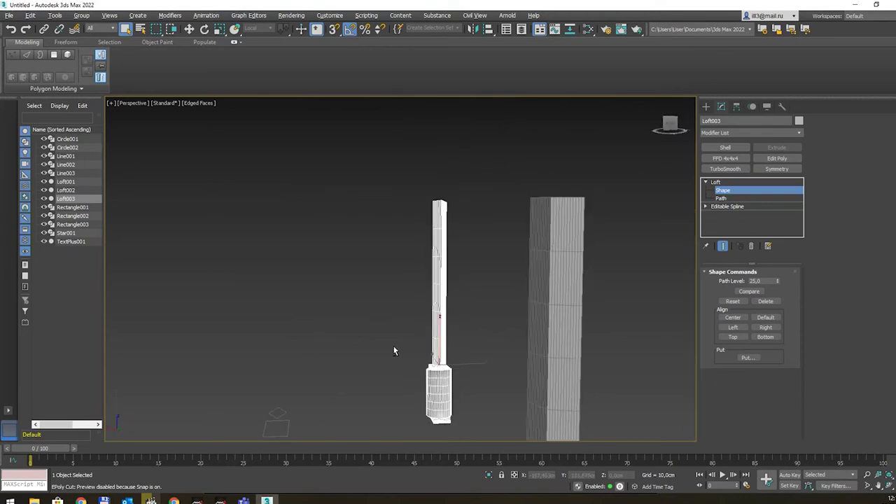
pyautogui.scroll(2, 464, 301)
pyautogui.scroll(3, 462, 295)
pyautogui.scroll(1, 462, 295)
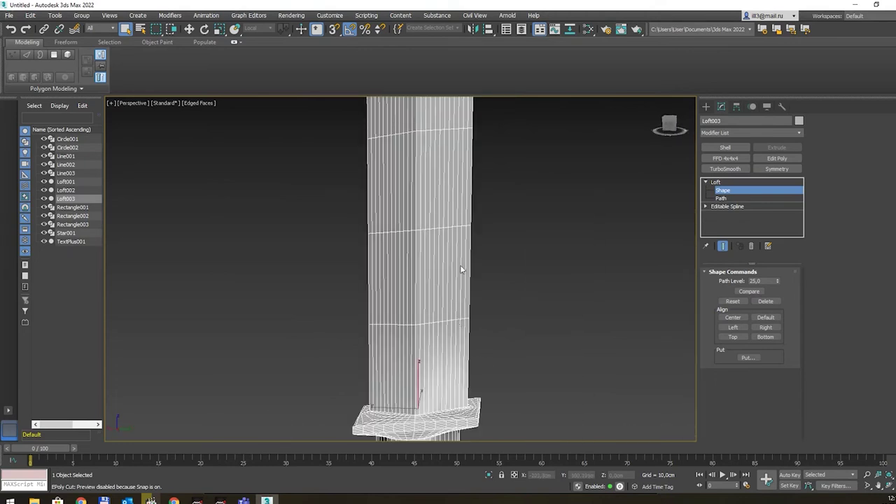
# - Orbit and zoom to inspect the guard slab on the cylindrical handle
pyautogui.moveTo(462, 268)
pyautogui.keyDown('alt'); pyautogui.mouseDown(button='middle')
pyautogui.moveTo(423, 281)
pyautogui.moveTo(355, 272)
pyautogui.moveTo(410, 285)
pyautogui.moveTo(468, 369)
pyautogui.mouseUp(button='middle'); pyautogui.keyUp('alt')
pyautogui.scroll(2, 315, 343)
pyautogui.scroll(2, 300, 341)
pyautogui.scroll(2, 295, 339)
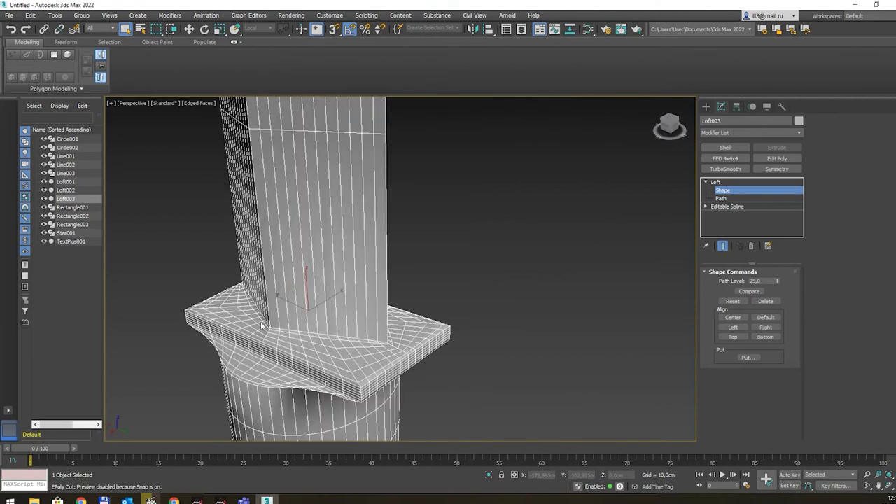
pyautogui.moveTo(404, 350)
pyautogui.keyDown('alt'); pyautogui.mouseDown(button='middle')
pyautogui.moveTo(280, 359)
pyautogui.moveTo(342, 352)
pyautogui.moveTo(318, 337)
pyautogui.mouseUp(button='middle'); pyautogui.keyUp('alt')
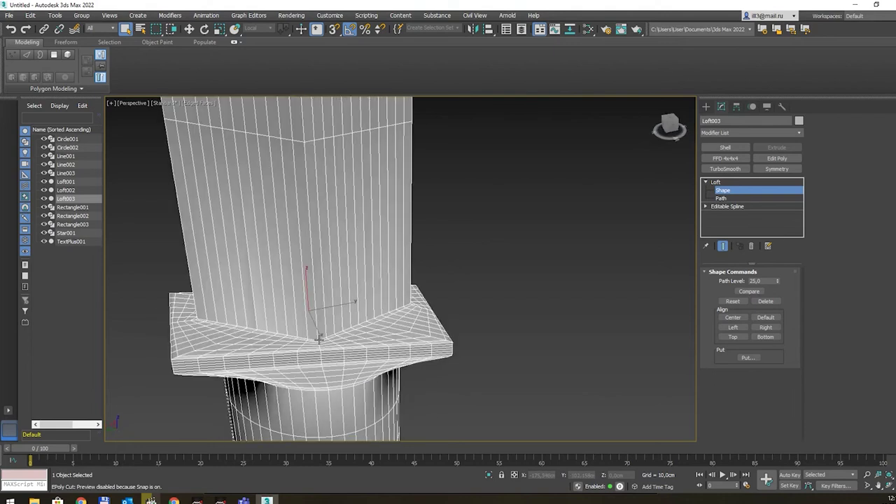
pyautogui.moveTo(397, 300)
pyautogui.keyDown('alt'); pyautogui.mouseDown(button='middle')
pyautogui.moveTo(430, 301)
pyautogui.moveTo(361, 323)
pyautogui.mouseUp(button='middle'); pyautogui.keyUp('alt')
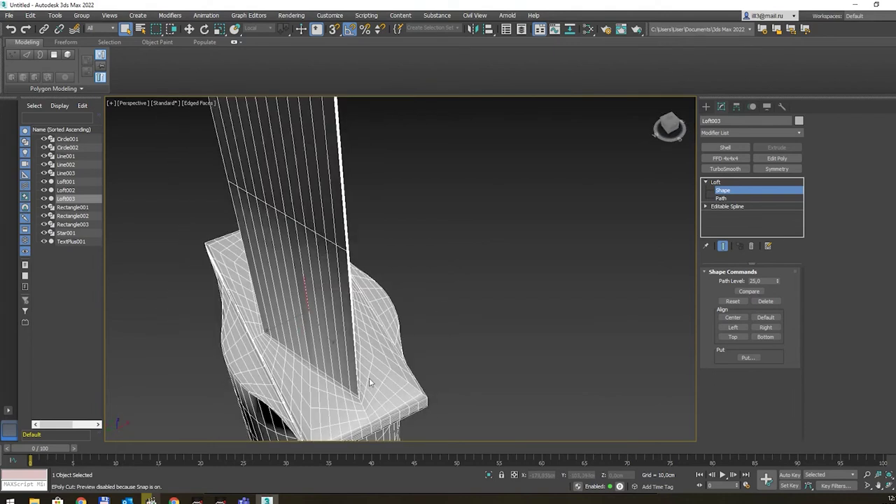
pyautogui.scroll(-1, 371, 381)
pyautogui.scroll(-1, 366, 310)
pyautogui.scroll(-1, 350, 350)
pyautogui.scroll(-1, 320, 392)
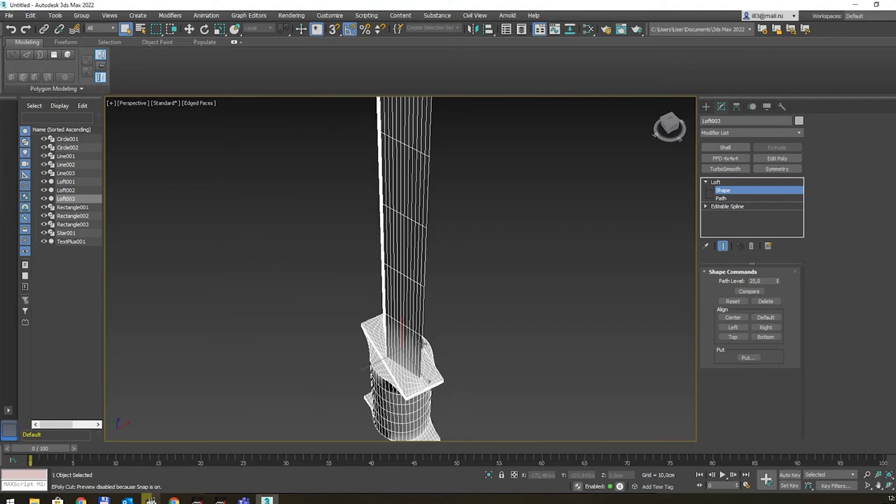
pyautogui.scroll(-2, 420, 349)
# - Return to the Loft level and collapse the deformation settings
pyautogui.click(725, 183)
pyautogui.keyDown('alt'); pyautogui.moveTo(599, 258); pyautogui.dragTo(476, 297, button='middle'); pyautogui.keyUp('alt')
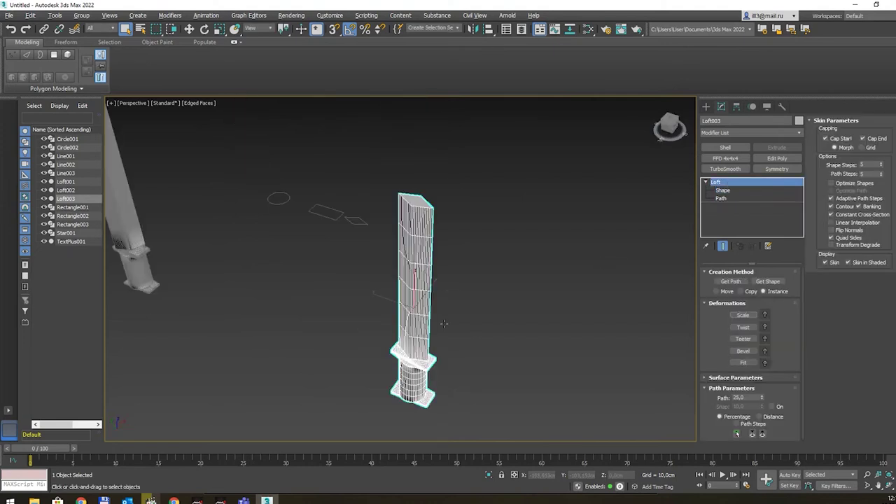
pyautogui.moveTo(481, 340)
pyautogui.keyDown('alt'); pyautogui.mouseDown(button='middle')
pyautogui.moveTo(454, 349)
pyautogui.moveTo(445, 339)
pyautogui.moveTo(464, 355)
pyautogui.moveTo(476, 300)
pyautogui.mouseUp(button='middle'); pyautogui.keyUp('alt')
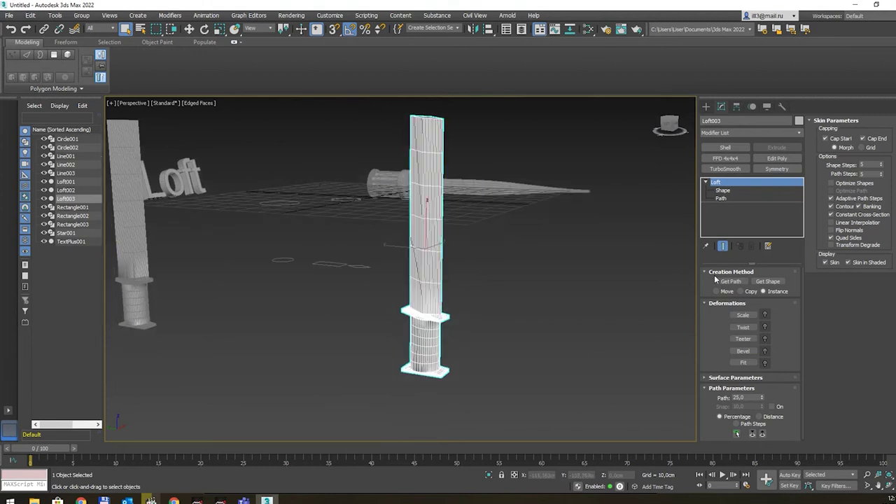
pyautogui.click(712, 306)
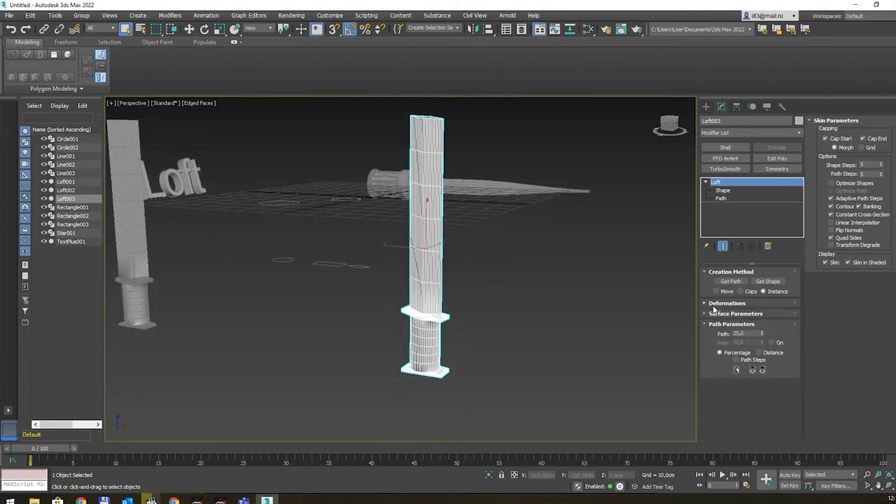
# - Add the small outline as a cross-section at path 90, then reset the path field to 0
pyautogui.click(736, 369)
pyautogui.write('90')
pyautogui.press('Return')
pyautogui.click(767, 280)
pyautogui.scroll(3, 363, 295)
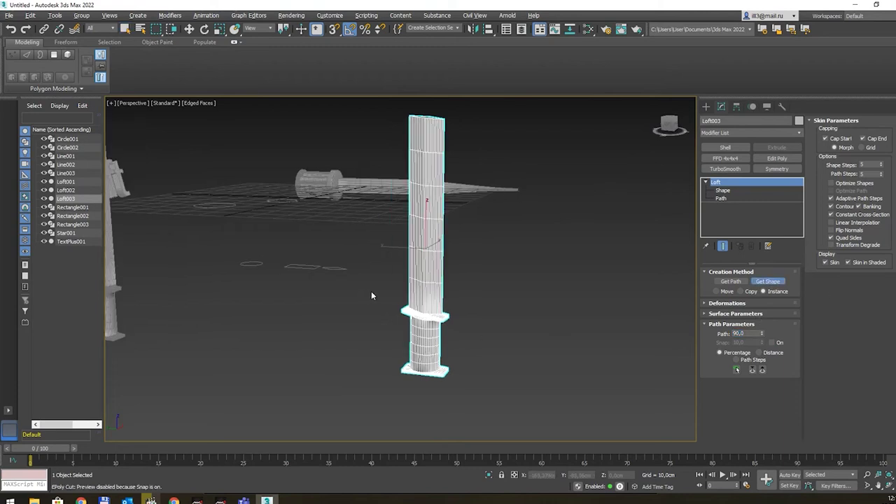
pyautogui.click(332, 264)
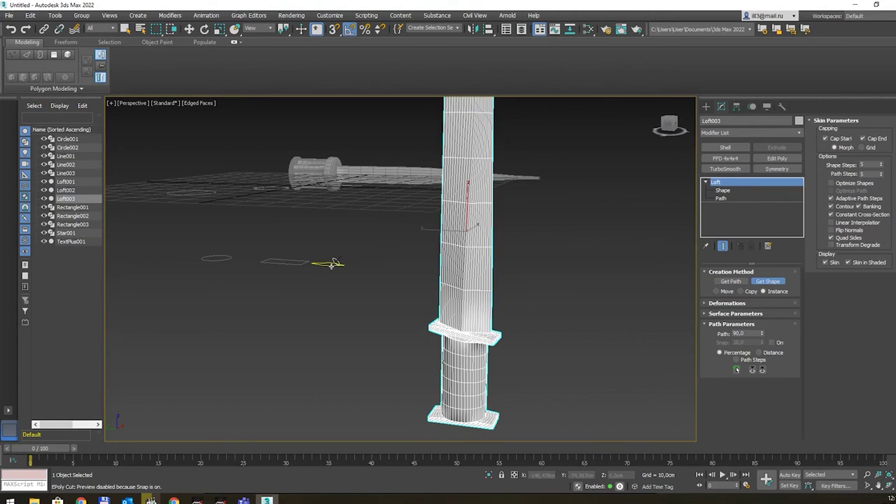
pyautogui.moveTo(472, 233)
pyautogui.keyDown('alt'); pyautogui.mouseDown(button='middle')
pyautogui.moveTo(480, 326)
pyautogui.moveTo(489, 307)
pyautogui.mouseUp(button='middle'); pyautogui.keyUp('alt')
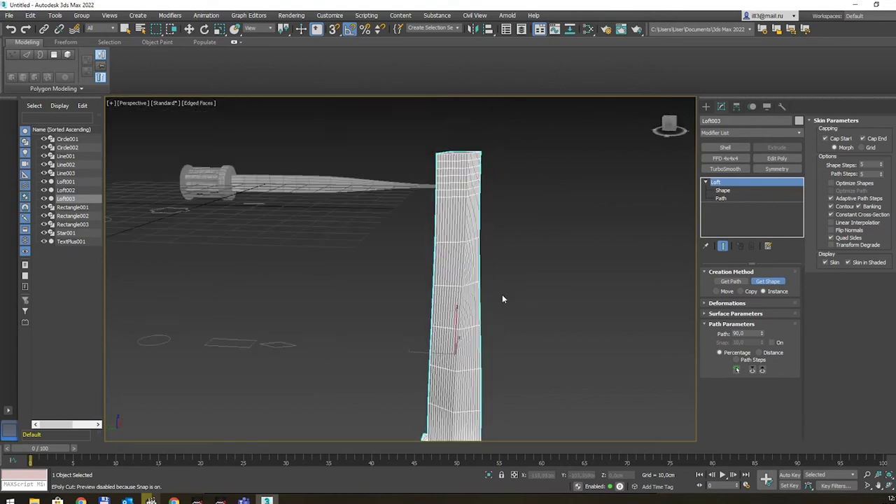
pyautogui.doubleClick(753, 334)
pyautogui.write('0')
# - Rotate the top cross-section around Z to -180° so the column rises untwisted
pyautogui.click(721, 190)
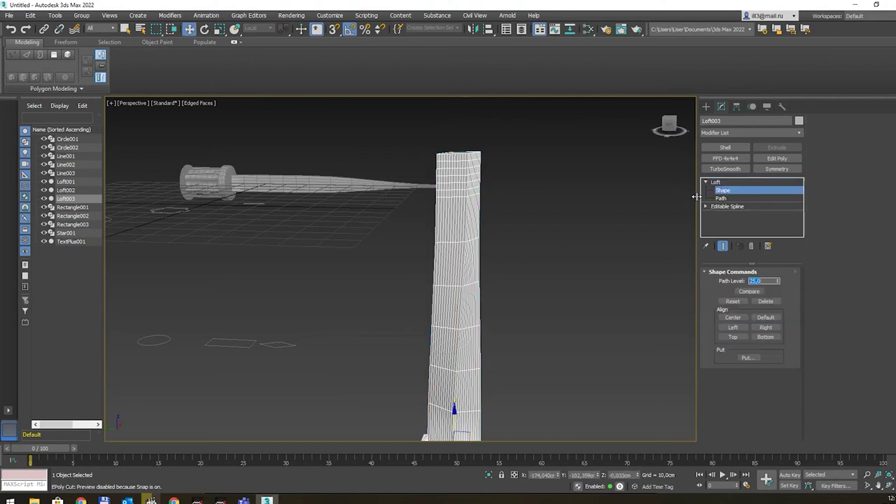
pyautogui.keyDown('alt'); pyautogui.moveTo(555, 192); pyautogui.dragTo(561, 176, button='middle'); pyautogui.keyUp('alt')
pyautogui.moveTo(548, 156); pyautogui.dragTo(352, 266)
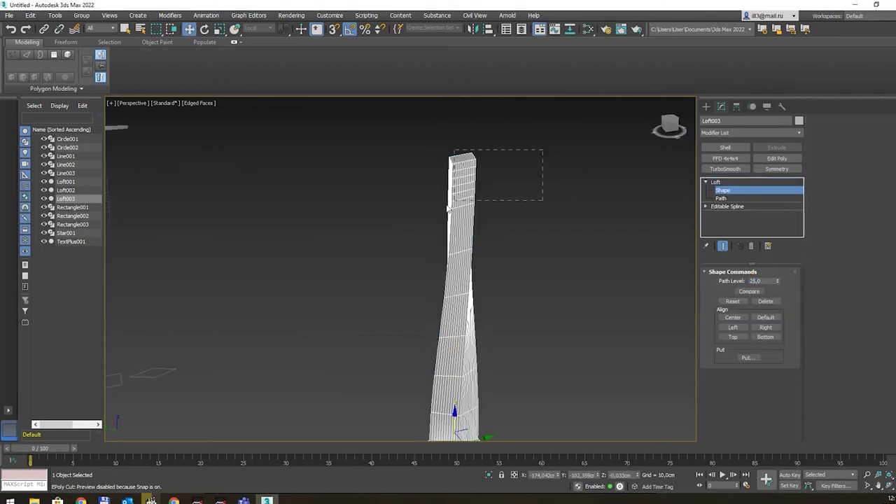
pyautogui.moveTo(549, 219)
pyautogui.keyDown('alt'); pyautogui.mouseDown(button='middle')
pyautogui.moveTo(519, 219)
pyautogui.moveTo(493, 194)
pyautogui.moveTo(477, 216)
pyautogui.mouseUp(button='middle'); pyautogui.keyUp('alt')
pyautogui.press('e')
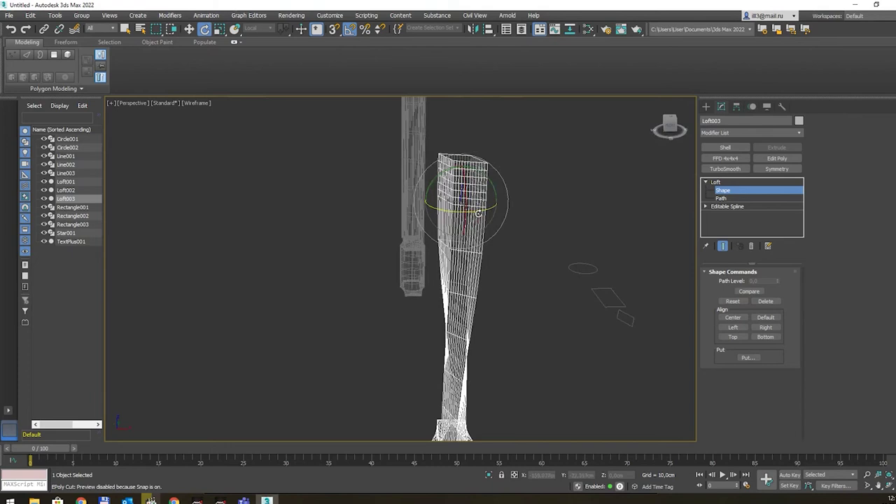
pyautogui.moveTo(477, 214); pyautogui.dragTo(455, 213)
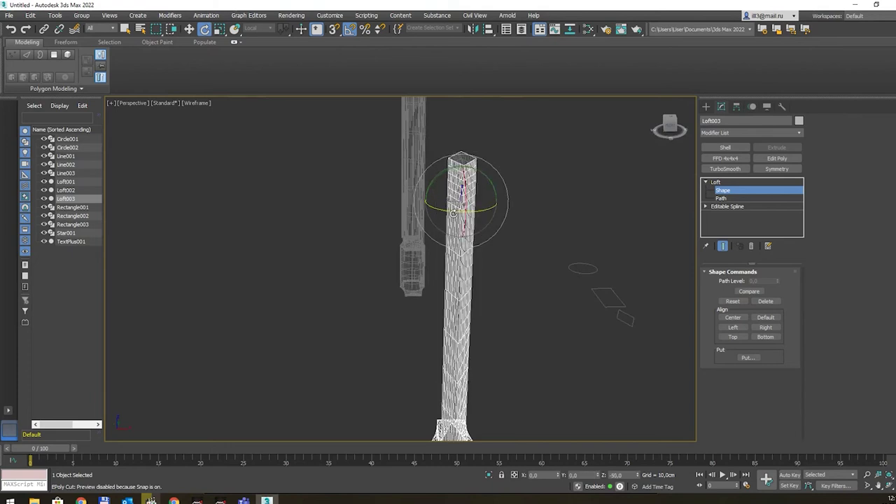
pyautogui.keyDown('alt'); pyautogui.moveTo(453, 213); pyautogui.dragTo(457, 203, button='middle'); pyautogui.keyUp('alt')
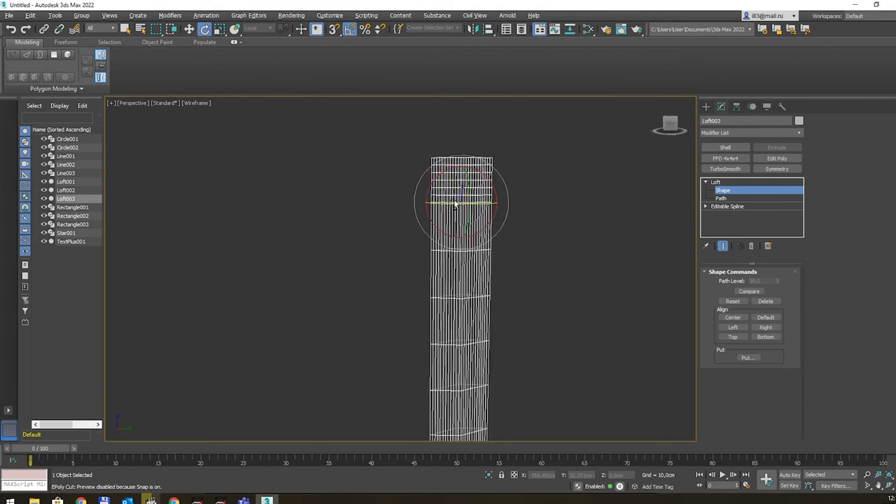
pyautogui.moveTo(512, 166)
pyautogui.mouseDown()
pyautogui.moveTo(522, 167)
pyautogui.moveTo(518, 198)
pyautogui.mouseUp()
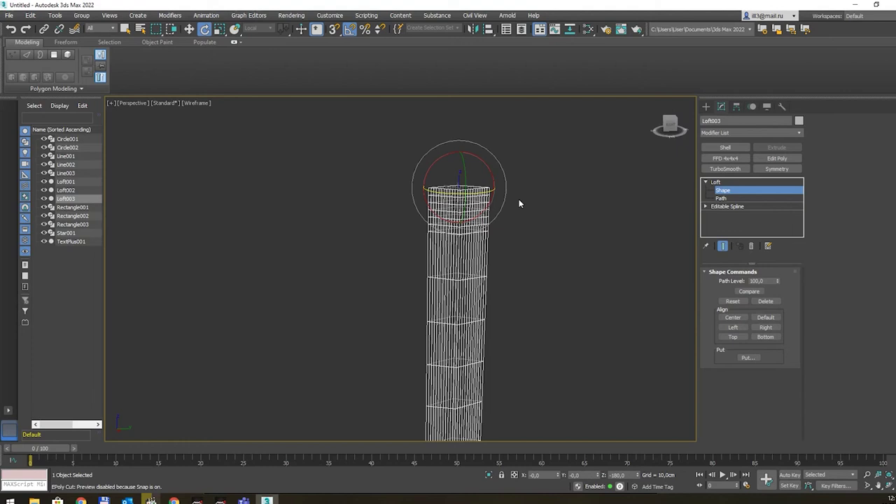
# - Scale the top cross-section down to taper the column to a point
pyautogui.press('r')
pyautogui.moveTo(456, 178); pyautogui.dragTo(672, 380)
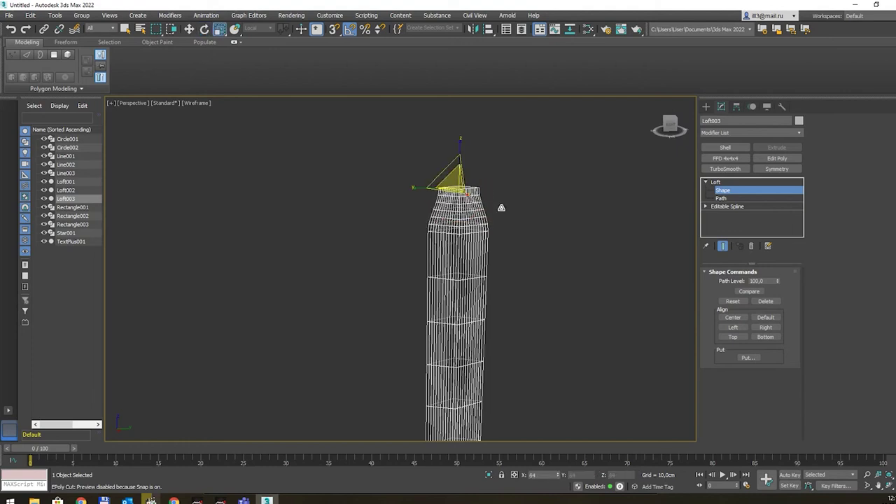
pyautogui.keyDown('alt'); pyautogui.moveTo(515, 276); pyautogui.dragTo(550, 260, button='middle'); pyautogui.keyUp('alt')
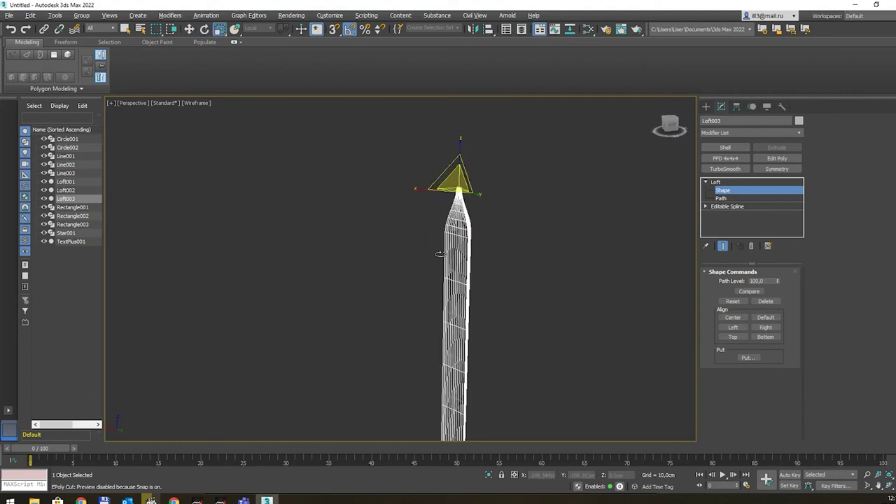
pyautogui.moveTo(489, 261)
pyautogui.keyDown('alt'); pyautogui.mouseDown(button='middle')
pyautogui.moveTo(576, 256)
pyautogui.moveTo(530, 266)
pyautogui.moveTo(531, 236)
pyautogui.mouseUp(button='middle'); pyautogui.keyUp('alt')
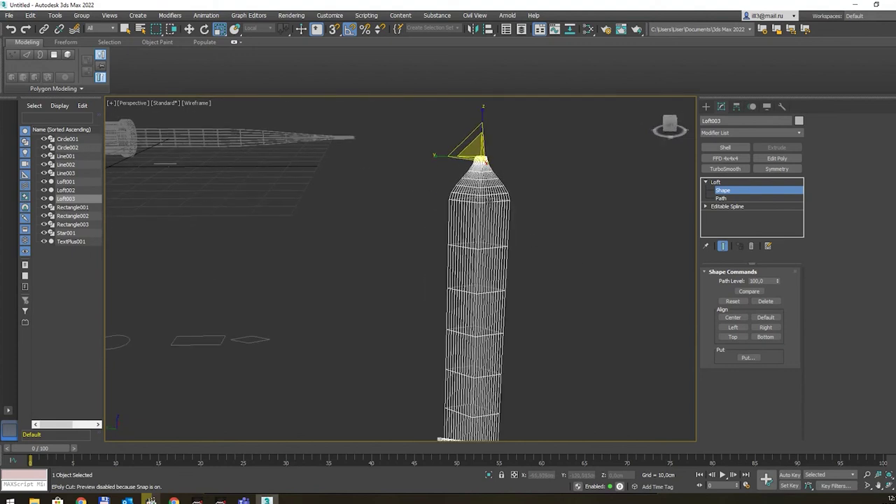
# - Shift-drag a copy of the tip cross-section slightly lower down the path
pyautogui.press('w')
pyautogui.moveTo(482, 161); pyautogui.dragTo(490, 202)
pyautogui.moveTo(504, 212)
pyautogui.keyDown('alt'); pyautogui.mouseDown(button='middle')
pyautogui.moveTo(557, 242)
pyautogui.moveTo(543, 243)
pyautogui.moveTo(544, 282)
pyautogui.moveTo(547, 269)
pyautogui.mouseUp(button='middle'); pyautogui.keyUp('alt')
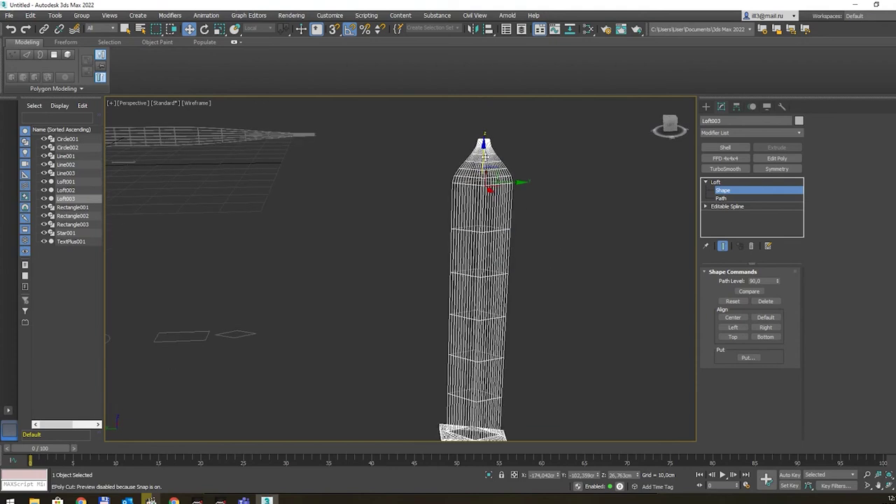
pyautogui.moveTo(483, 155); pyautogui.dragTo(485, 188)
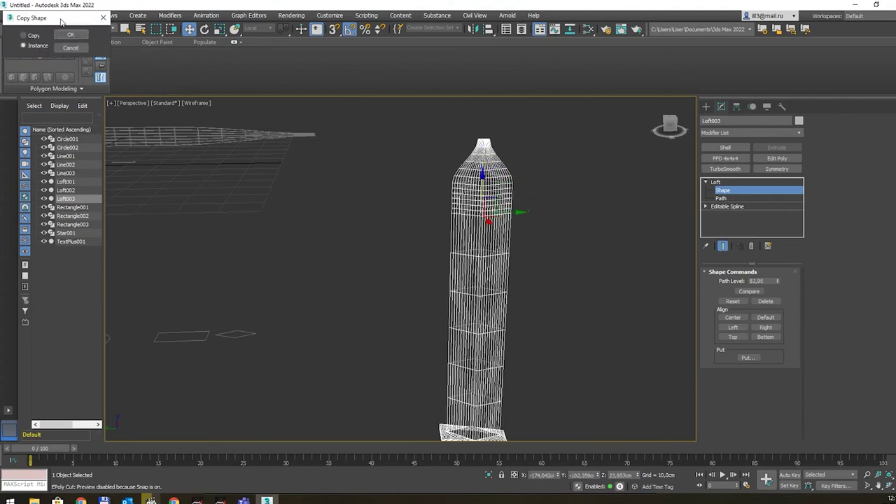
pyautogui.moveTo(62, 17); pyautogui.dragTo(265, 144)
# - Confirm the instance copy and add another instanced cross-section further down the column
pyautogui.click(268, 160)
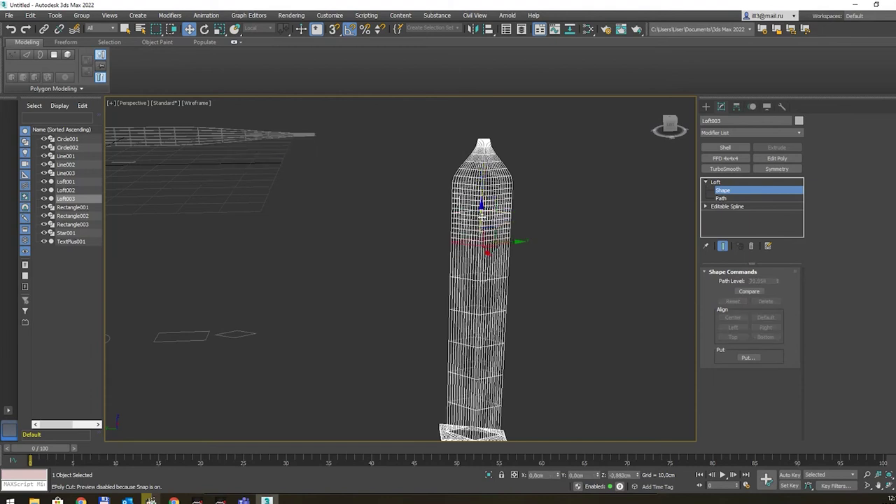
pyautogui.keyDown('shift'); pyautogui.moveTo(481, 183); pyautogui.dragTo(475, 378); pyautogui.keyUp('shift')
pyautogui.press('Return')
pyautogui.press('Return')
pyautogui.press('Return')
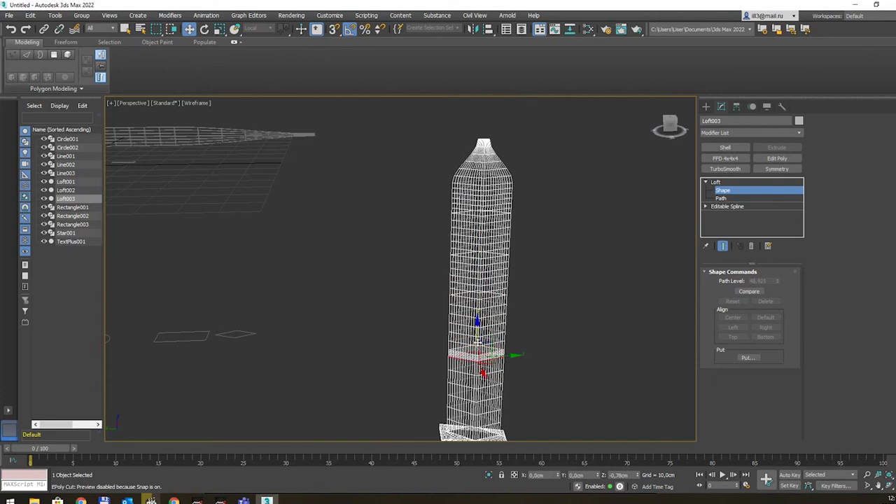
pyautogui.press('Return')
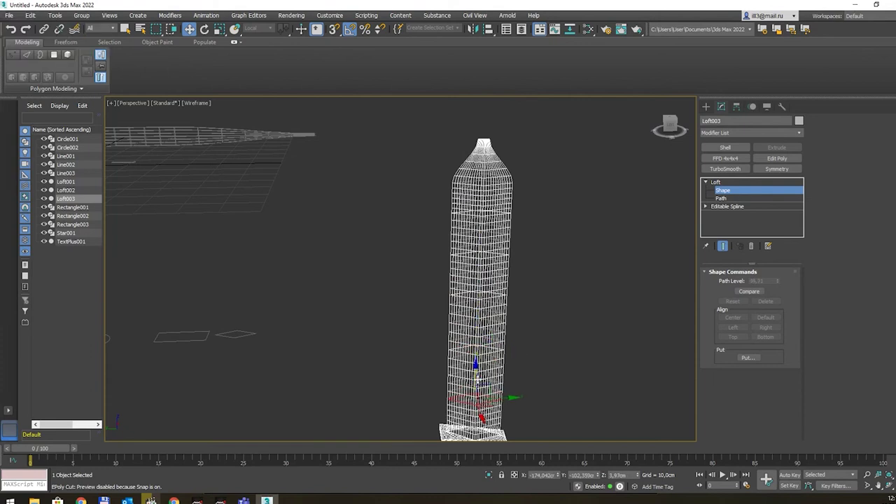
# - Scale down the lower and upper cross-sections to pinch the column
pyautogui.press('r')
pyautogui.moveTo(466, 402); pyautogui.dragTo(437, 303)
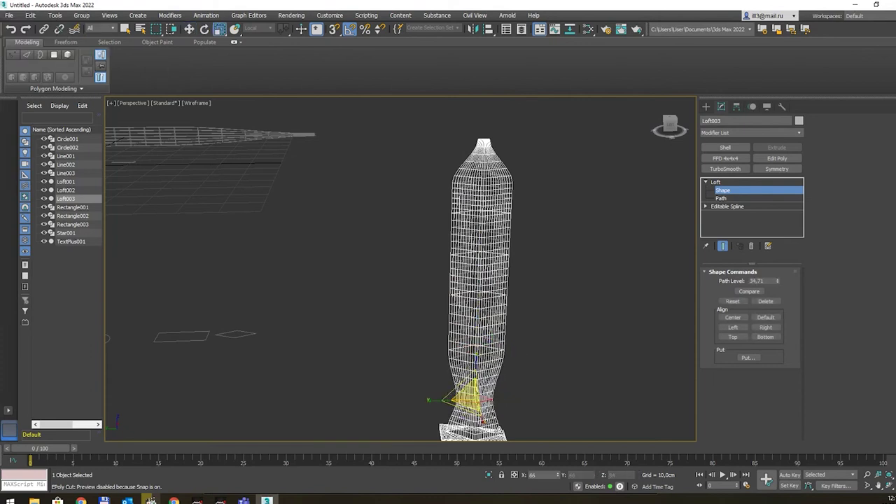
pyautogui.moveTo(548, 307); pyautogui.dragTo(560, 305)
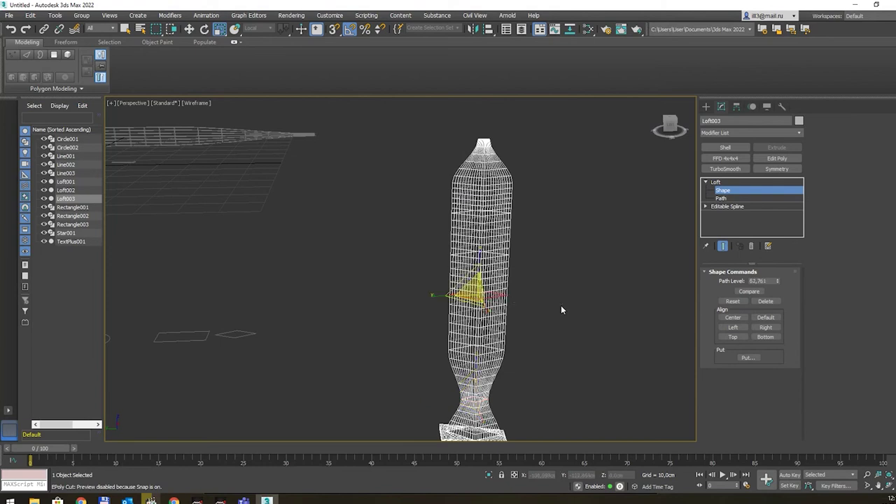
pyautogui.moveTo(478, 294); pyautogui.dragTo(532, 350)
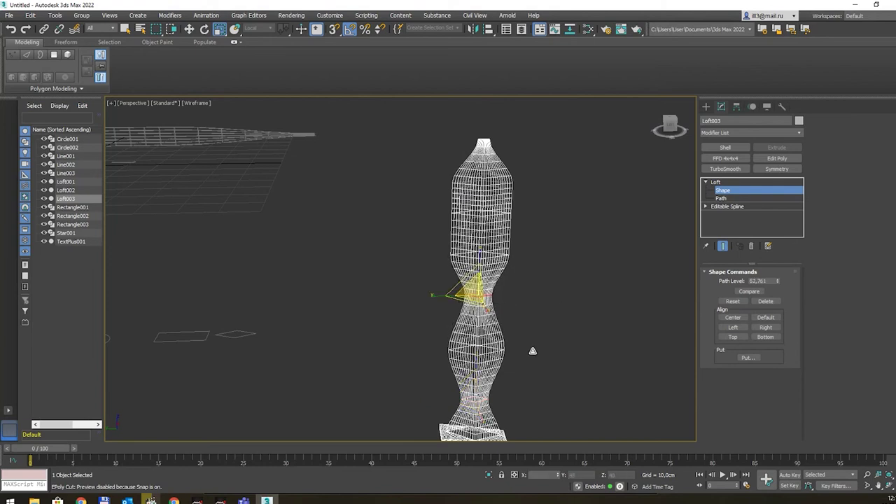
pyautogui.moveTo(533, 240)
pyautogui.mouseDown()
pyautogui.moveTo(557, 280)
pyautogui.moveTo(560, 271)
pyautogui.mouseUp()
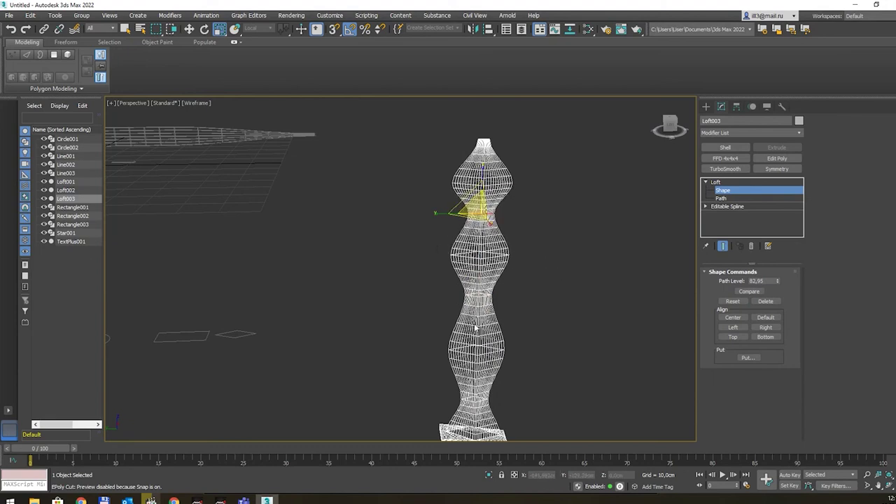
pyautogui.moveTo(519, 313); pyautogui.dragTo(539, 318)
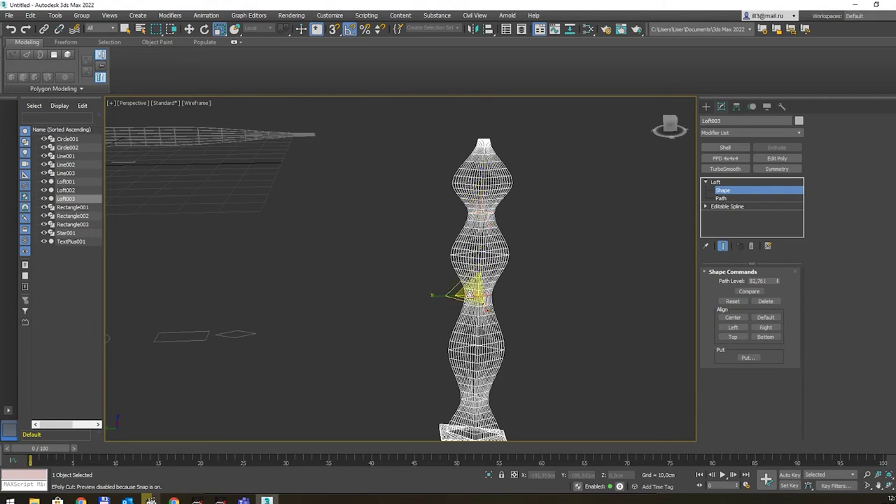
# - Scale up the mid-blade cross-section to widen it, then check the shaded result
pyautogui.moveTo(420, 310); pyautogui.dragTo(556, 383)
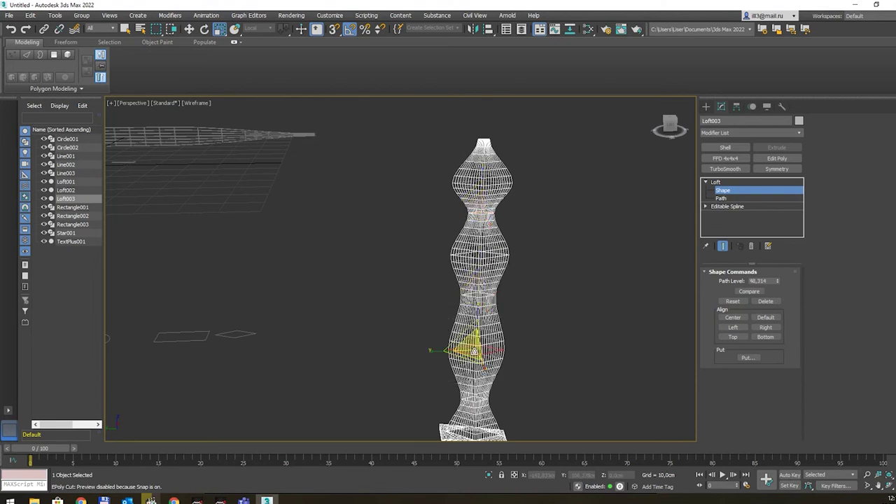
pyautogui.moveTo(457, 331); pyautogui.dragTo(458, 259)
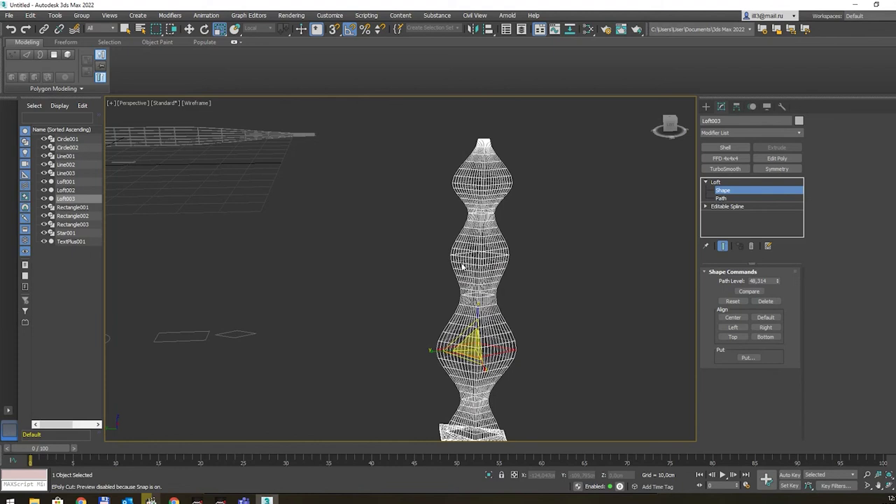
pyautogui.moveTo(577, 272)
pyautogui.keyDown('alt'); pyautogui.mouseDown(button='middle')
pyautogui.moveTo(510, 265)
pyautogui.moveTo(573, 272)
pyautogui.moveTo(532, 269)
pyautogui.mouseUp(button='middle'); pyautogui.keyUp('alt')
pyautogui.press('F3')
pyautogui.moveTo(472, 347); pyautogui.dragTo(523, 154)
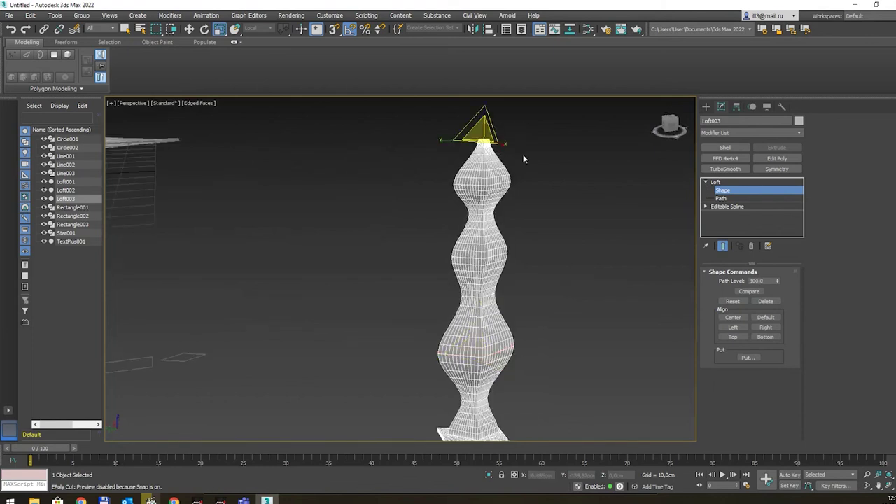
pyautogui.click(458, 114)
pyautogui.keyDown('alt'); pyautogui.moveTo(564, 249); pyautogui.dragTo(536, 244, button='middle'); pyautogui.keyUp('alt')
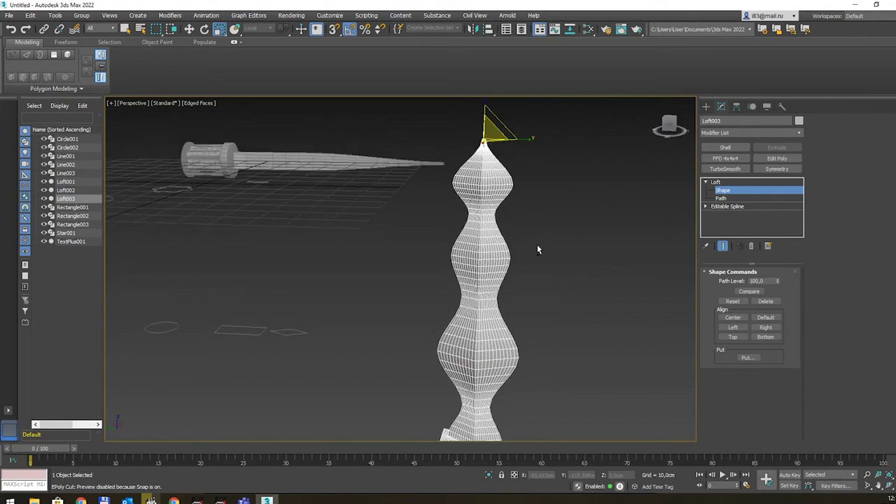
pyautogui.scroll(-2, 536, 245)
# - Lower the loft's Shape Steps and Path Steps to 1 to preview a coarse mesh
pyautogui.press('q')
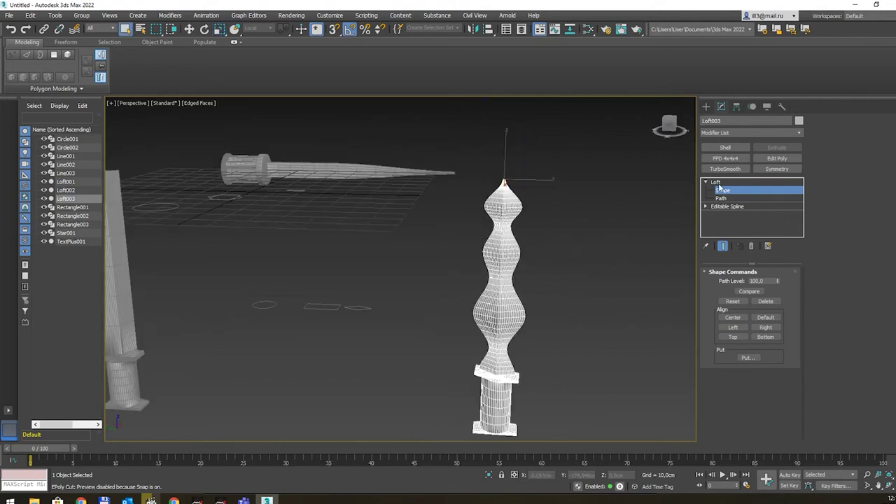
pyautogui.click(715, 182)
pyautogui.keyDown('alt'); pyautogui.moveTo(541, 213); pyautogui.dragTo(562, 218, button='middle'); pyautogui.keyUp('alt')
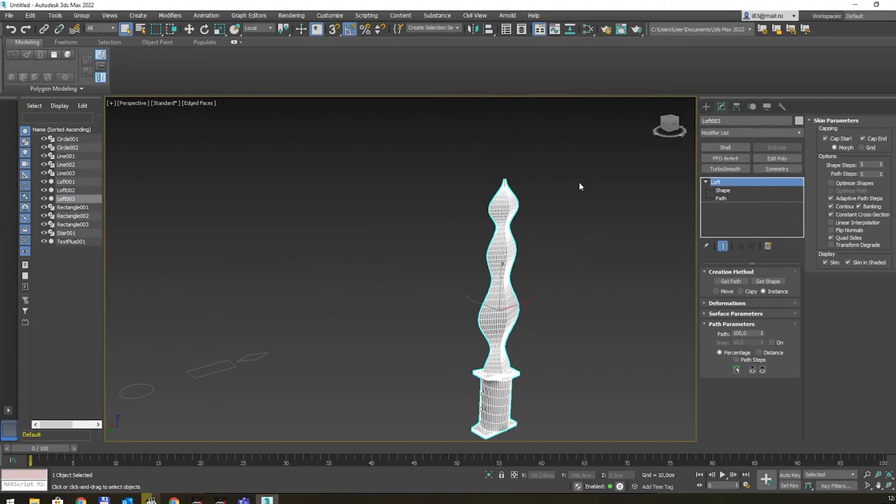
pyautogui.click(881, 167)
pyautogui.click(881, 167)
pyautogui.click(881, 168)
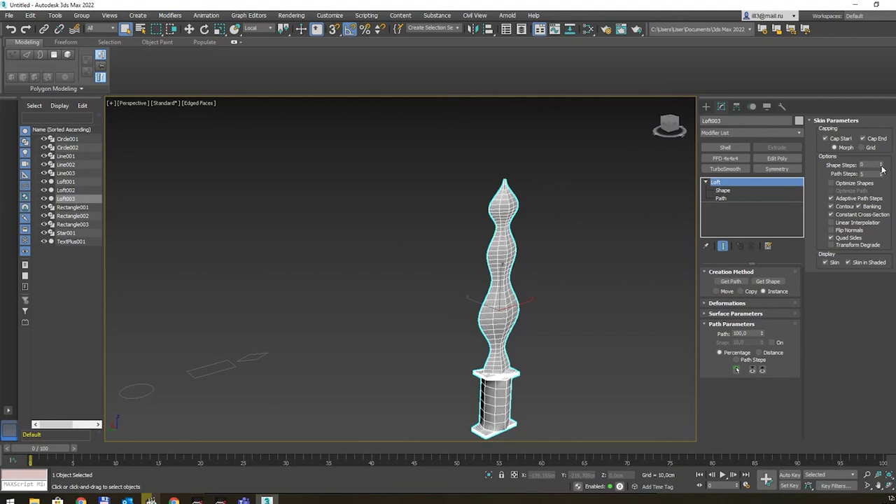
pyautogui.click(880, 164)
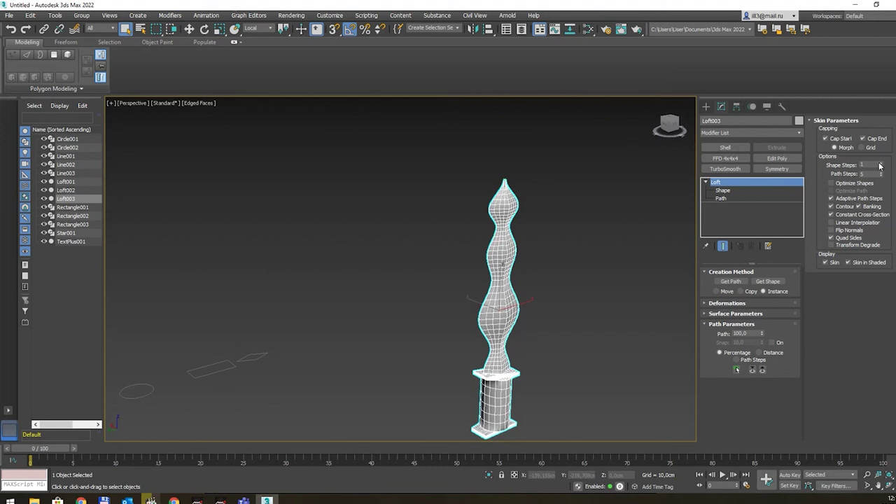
pyautogui.click(881, 175)
pyautogui.click(881, 175)
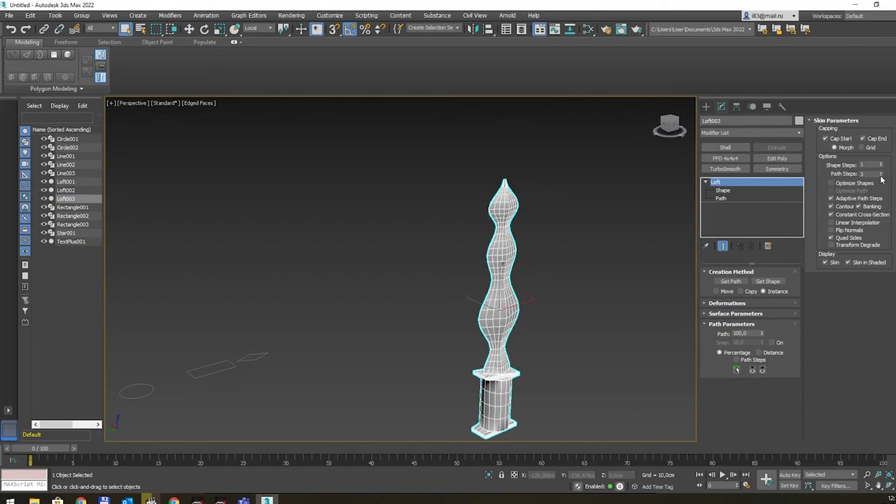
pyautogui.click(881, 175)
pyautogui.click(881, 175)
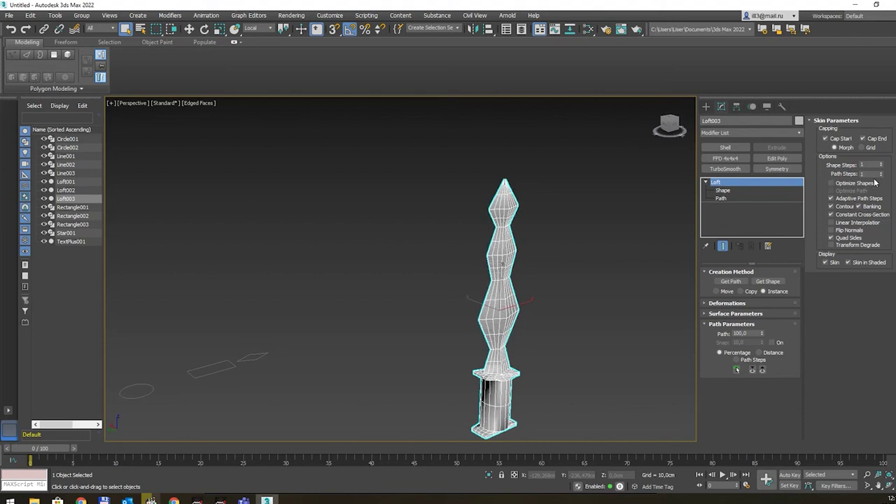
pyautogui.keyDown('alt'); pyautogui.moveTo(630, 252); pyautogui.dragTo(537, 252, button='middle'); pyautogui.keyUp('alt')
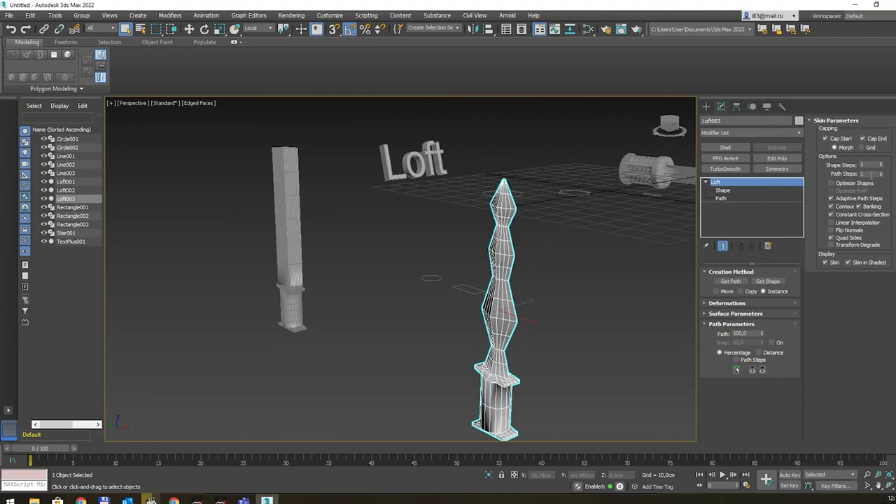
# - Raise Path Steps and Shape Steps to 3 so the column's bulges curve smoothly
pyautogui.doubleClick(868, 174)
pyautogui.keyDown('alt'); pyautogui.moveTo(518, 247); pyautogui.dragTo(571, 250, button='middle'); pyautogui.keyUp('alt')
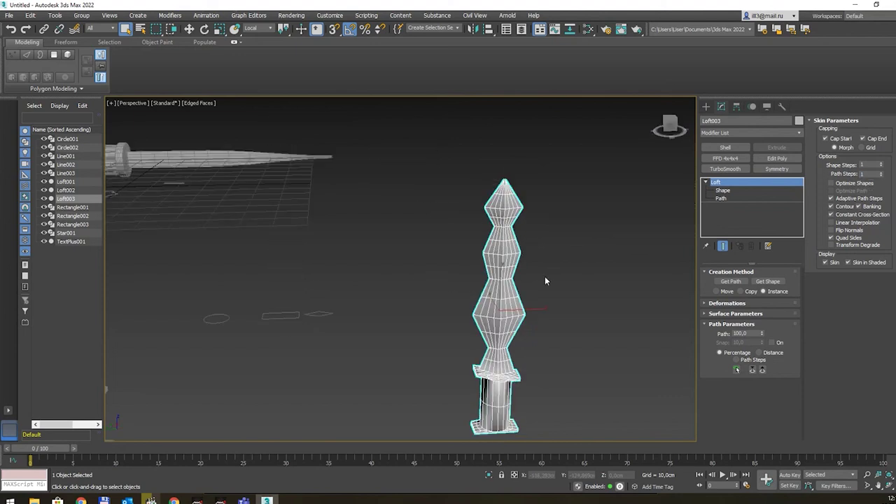
pyautogui.scroll(3, 544, 280)
pyautogui.moveTo(540, 320); pyautogui.dragTo(516, 265, button='middle')
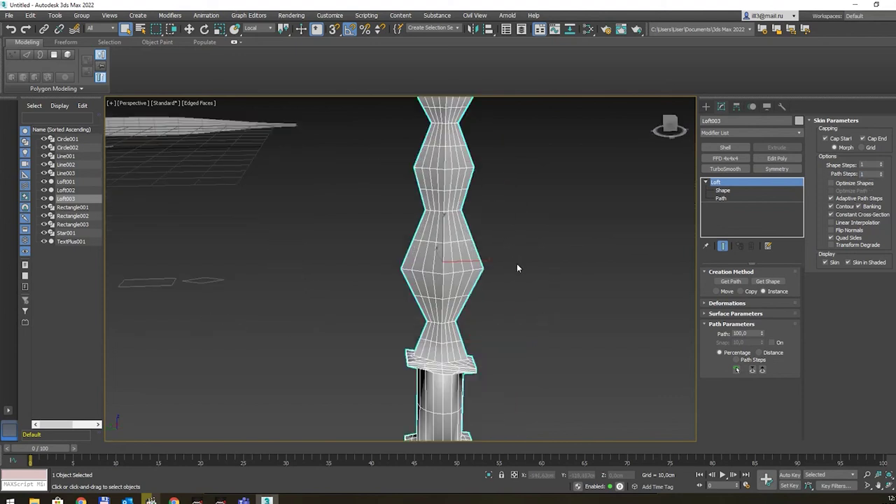
pyautogui.moveTo(574, 192)
pyautogui.keyDown('alt'); pyautogui.mouseDown(button='middle')
pyautogui.moveTo(537, 202)
pyautogui.moveTo(510, 195)
pyautogui.moveTo(500, 264)
pyautogui.moveTo(673, 222)
pyautogui.mouseUp(button='middle'); pyautogui.keyUp('alt')
pyautogui.keyDown('alt'); pyautogui.moveTo(521, 235); pyautogui.dragTo(567, 228, button='middle'); pyautogui.keyUp('alt')
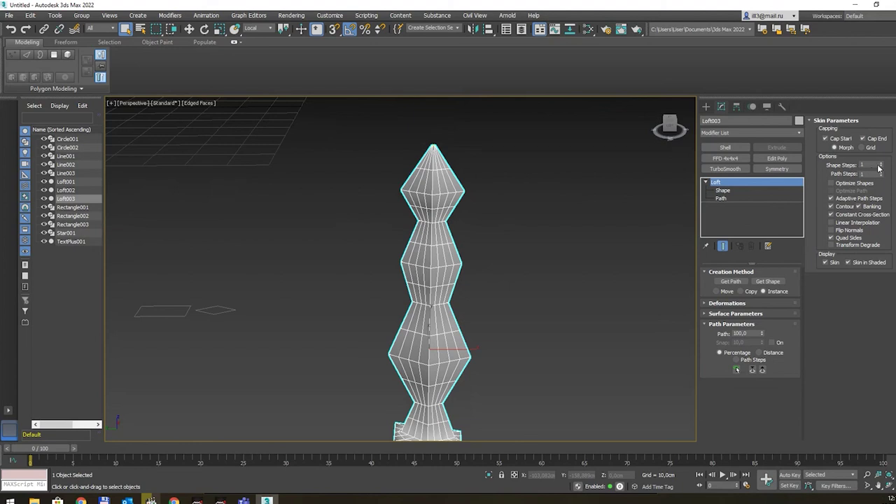
pyautogui.click(882, 172)
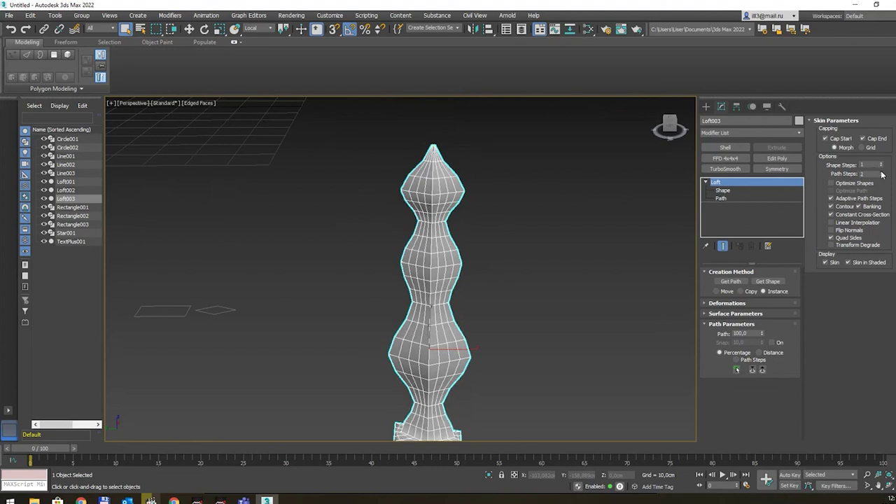
pyautogui.click(882, 172)
pyautogui.click(881, 164)
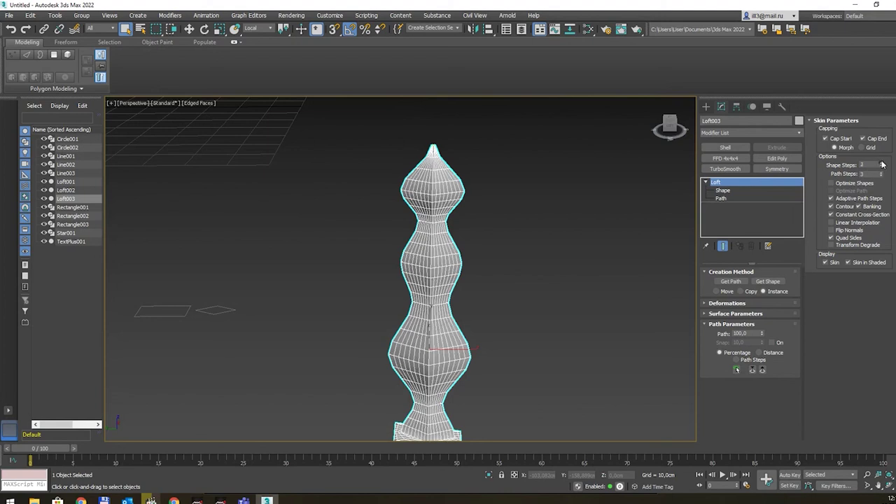
pyautogui.scroll(-5, 452, 246)
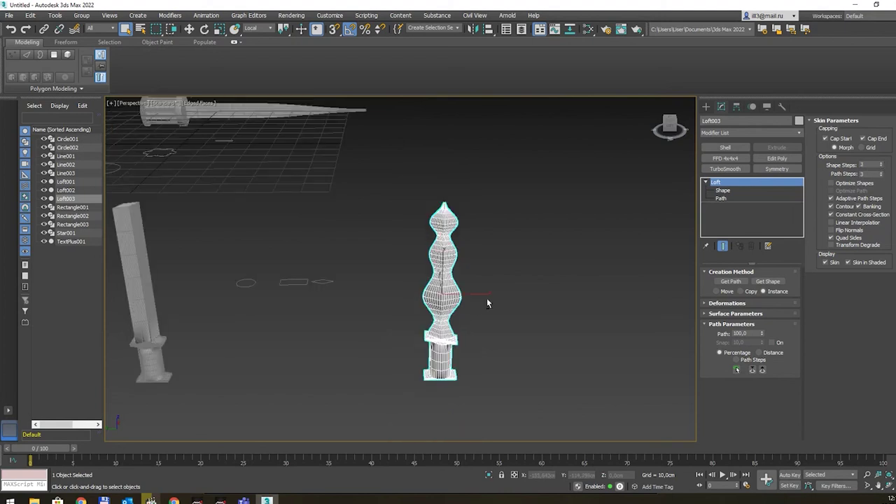
# - Rotate the loft's cross-section ring near the guard by about 5 degrees
pyautogui.keyDown('alt'); pyautogui.moveTo(490, 305); pyautogui.dragTo(449, 297, button='middle'); pyautogui.keyUp('alt')
pyautogui.scroll(5, 451, 338)
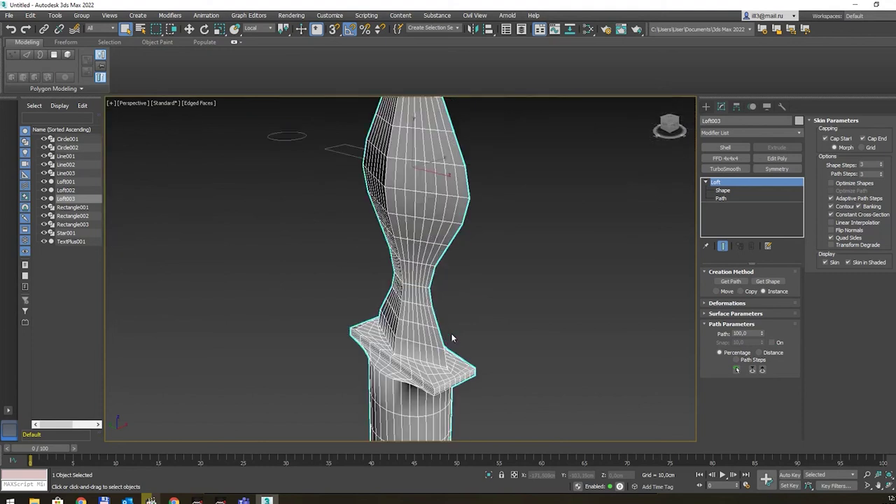
pyautogui.moveTo(462, 351)
pyautogui.keyDown('alt'); pyautogui.mouseDown(button='middle')
pyautogui.moveTo(437, 297)
pyautogui.moveTo(494, 288)
pyautogui.moveTo(497, 280)
pyautogui.moveTo(349, 302)
pyautogui.moveTo(336, 288)
pyautogui.moveTo(344, 260)
pyautogui.moveTo(342, 276)
pyautogui.moveTo(444, 266)
pyautogui.moveTo(530, 274)
pyautogui.mouseUp(button='middle'); pyautogui.keyUp('alt')
pyautogui.scroll(-3, 494, 283)
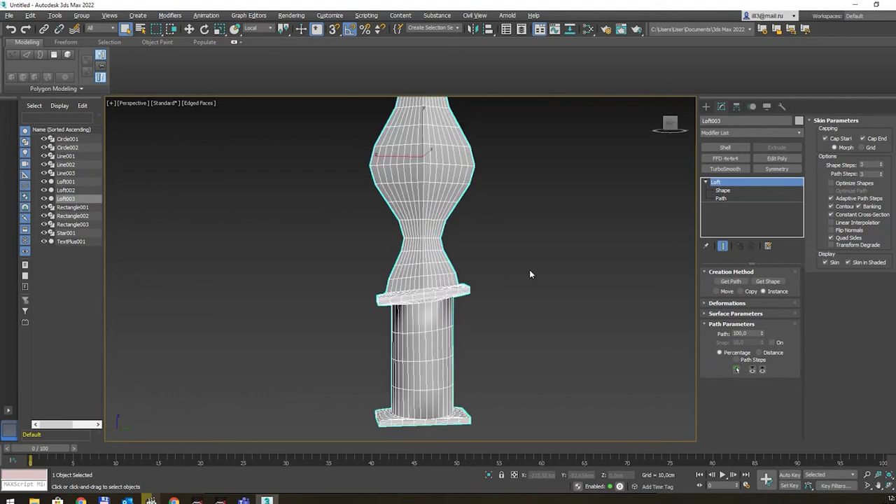
pyautogui.click(728, 189)
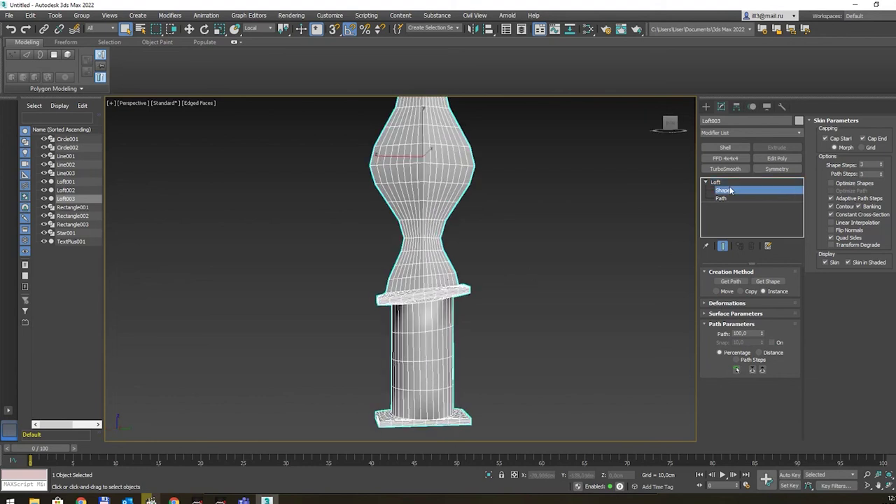
pyautogui.moveTo(365, 285); pyautogui.dragTo(467, 305)
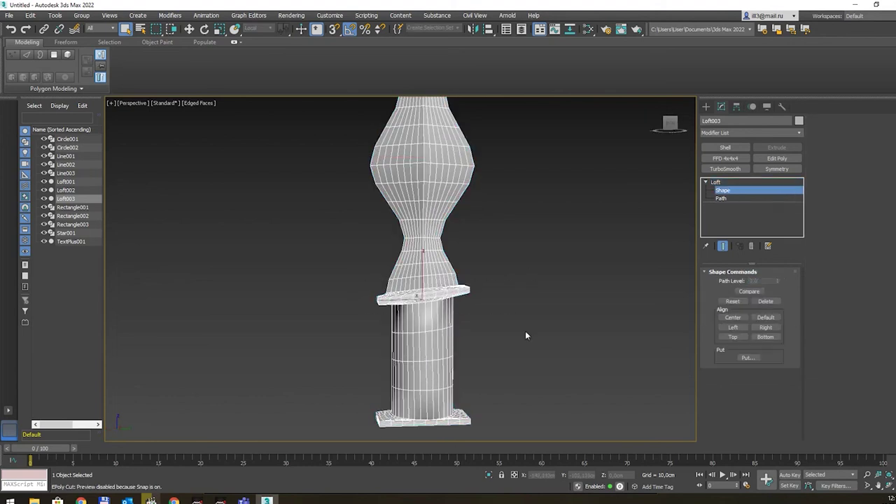
pyautogui.press('e')
pyautogui.moveTo(401, 275); pyautogui.dragTo(418, 301)
pyautogui.keyDown('alt'); pyautogui.moveTo(418, 301); pyautogui.dragTo(355, 277, button='middle'); pyautogui.keyUp('alt')
pyautogui.click(539, 292)
pyautogui.keyDown('alt'); pyautogui.moveTo(481, 281); pyautogui.dragTo(470, 302, button='middle'); pyautogui.keyUp('alt')
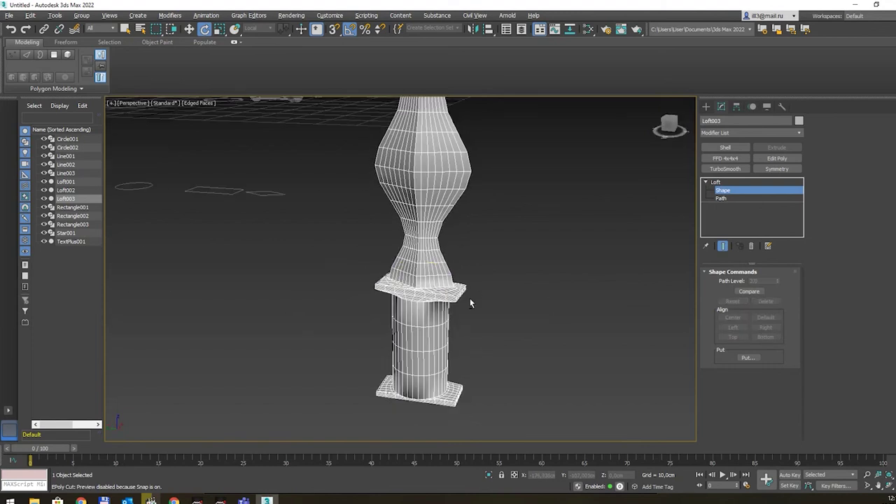
# - Return to Loft's top level in Select Object mode and frame the whole column in Perspective
pyautogui.click(716, 181)
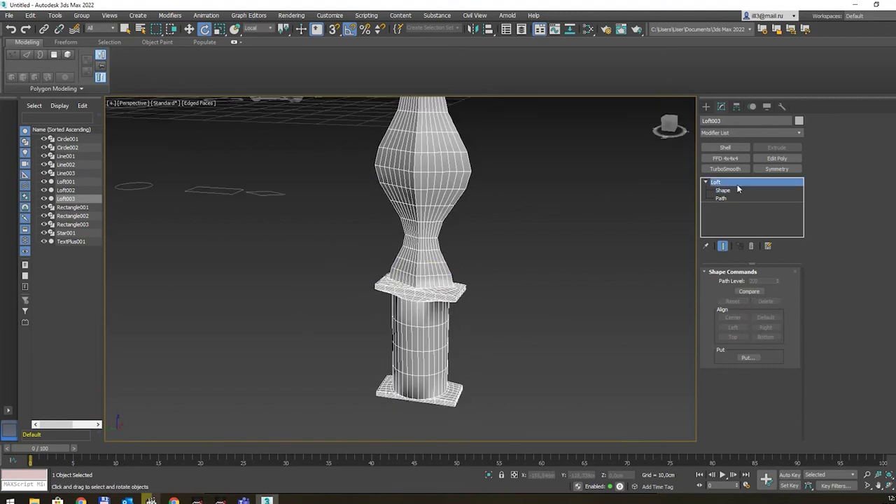
pyautogui.scroll(-5, 473, 217)
pyautogui.press('q')
pyautogui.moveTo(473, 216)
pyautogui.keyDown('alt'); pyautogui.mouseDown(button='middle')
pyautogui.moveTo(539, 222)
pyautogui.moveTo(520, 260)
pyautogui.moveTo(461, 267)
pyautogui.mouseUp(button='middle'); pyautogui.keyUp('alt')
pyautogui.scroll(2, 461, 268)
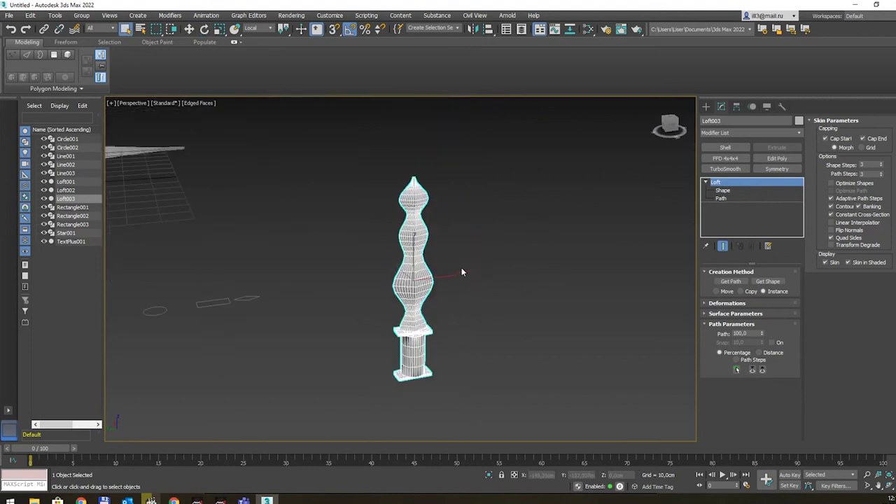
pyautogui.scroll(3, 461, 267)
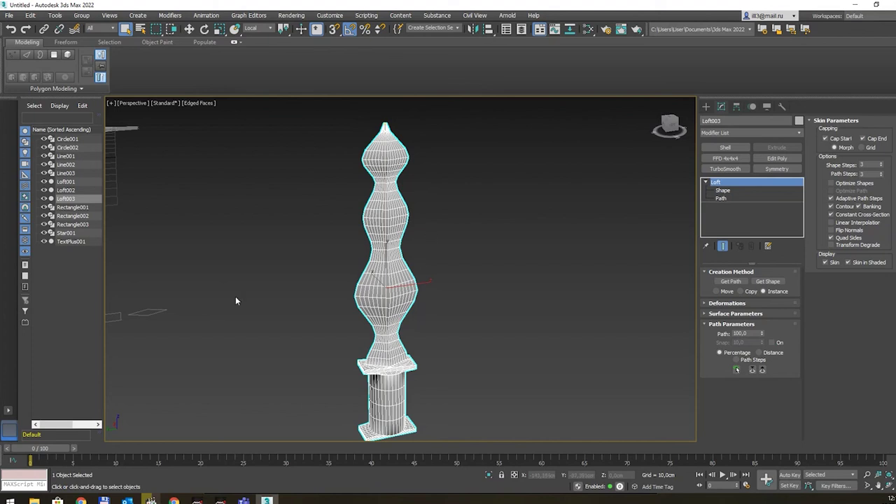
pyautogui.keyDown('alt'); pyautogui.moveTo(235, 296); pyautogui.dragTo(179, 319, button='middle'); pyautogui.keyUp('alt')
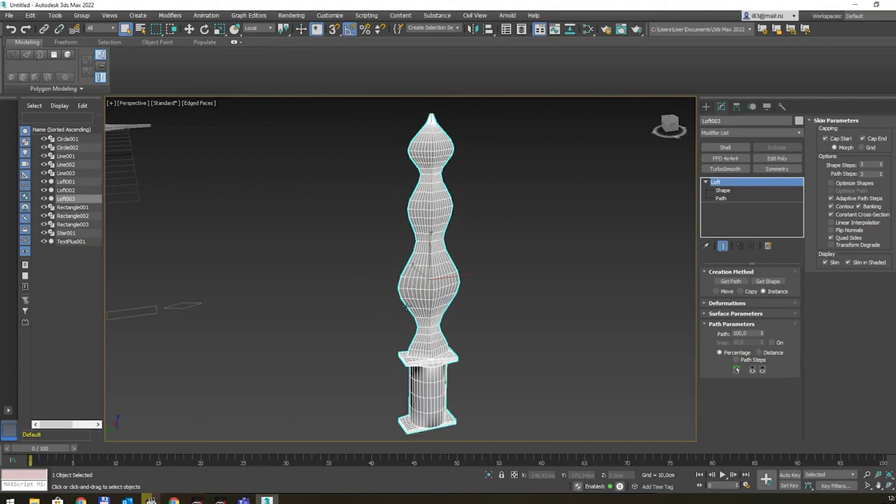